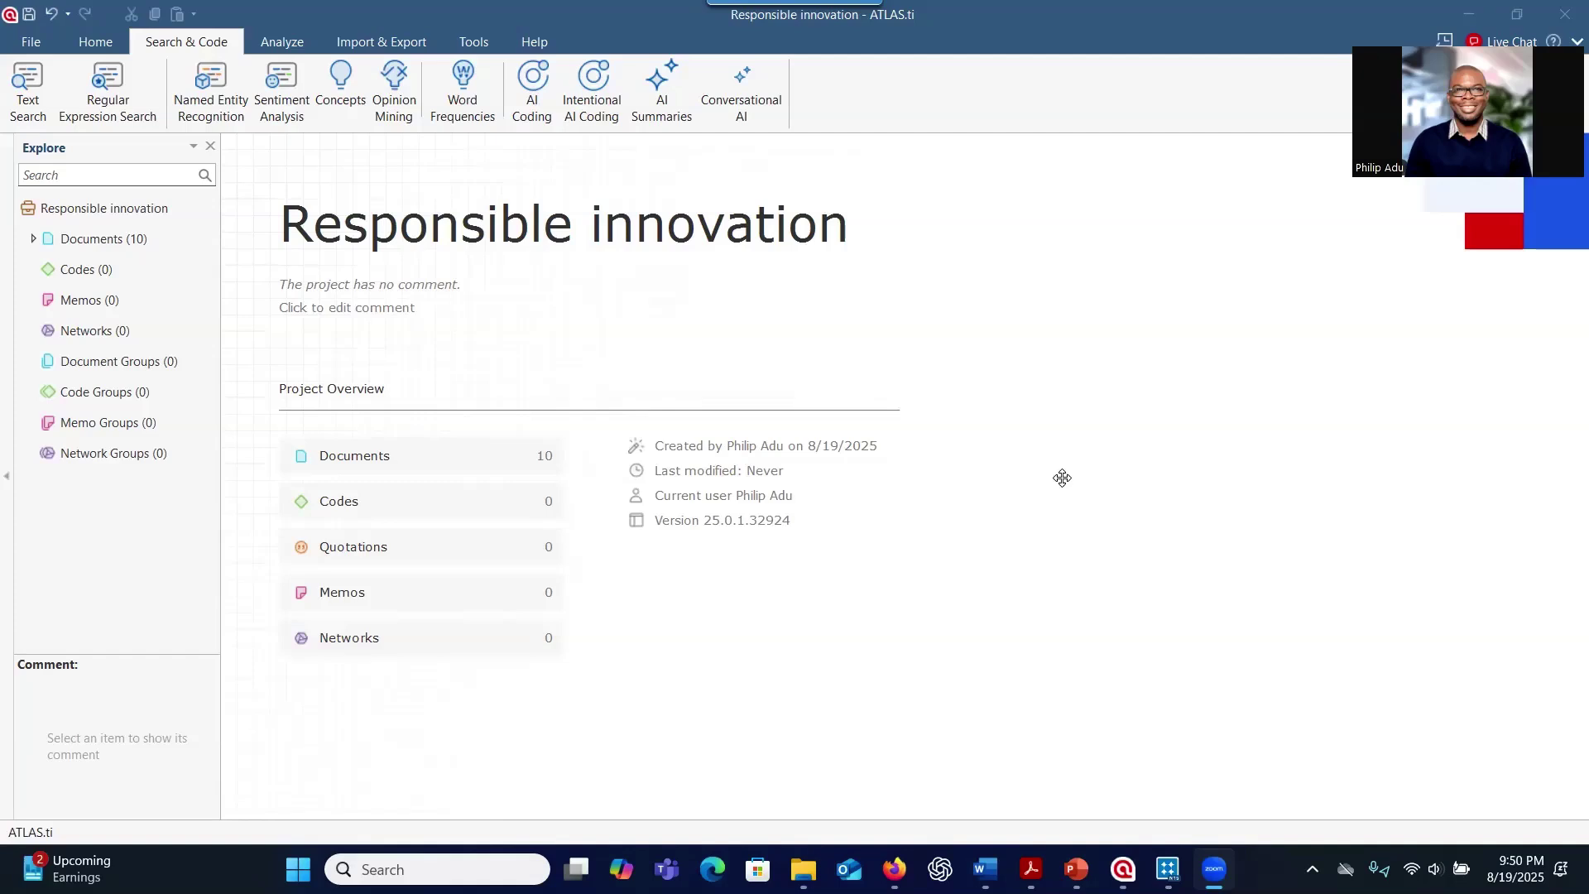
Switch to the Word document "Perspectives on Responsible Innovation" and review the study purpose, research questions and participant table.
click(1168, 867)
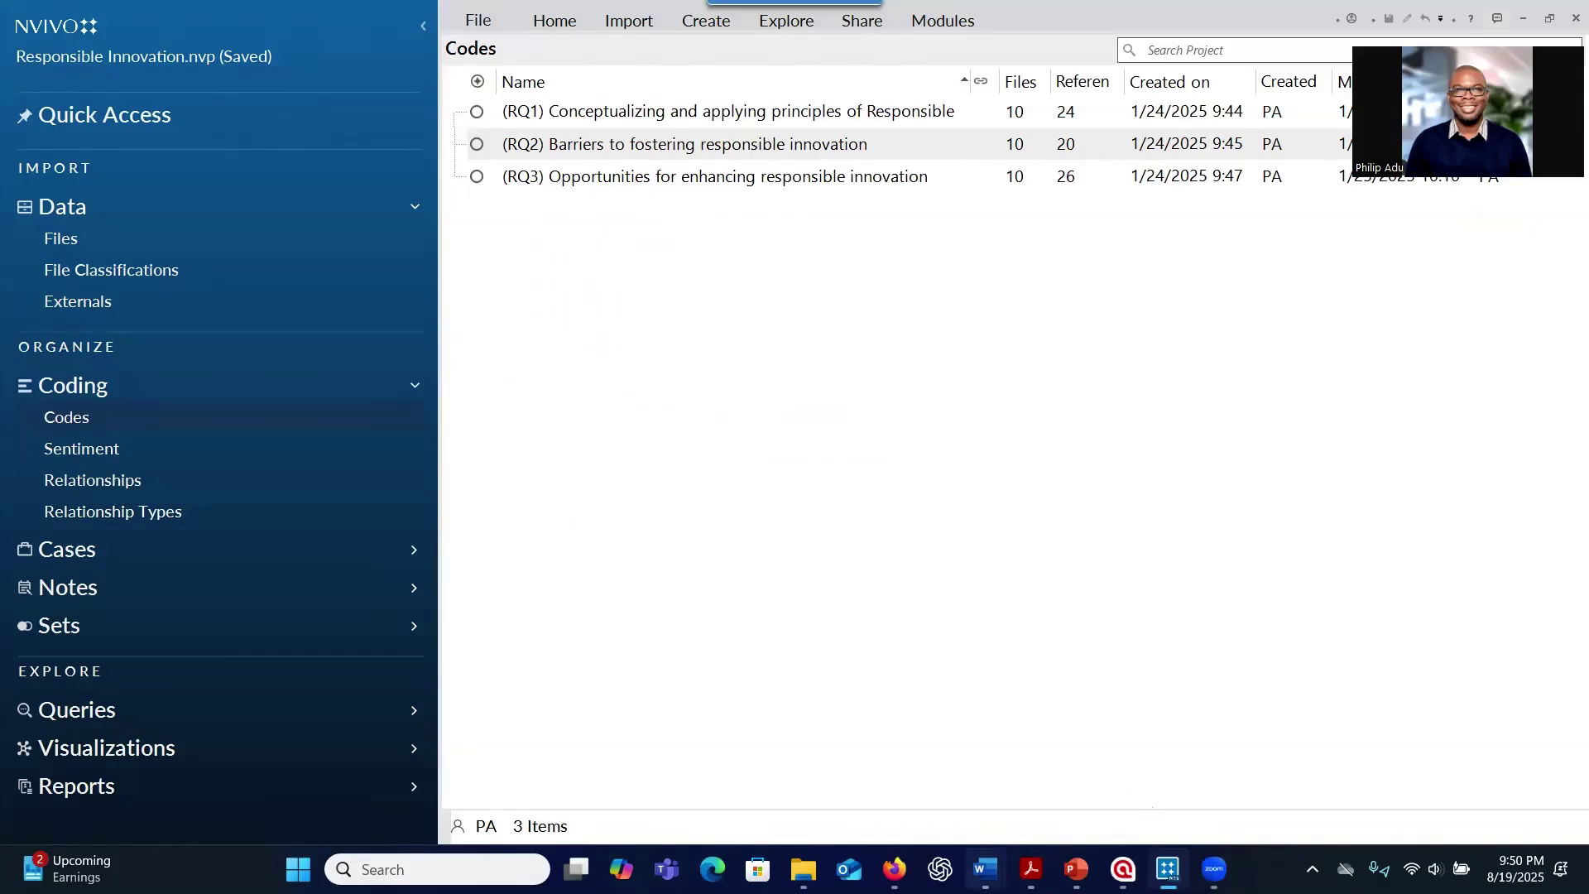
mouse_move(985, 869)
click(1498, 770)
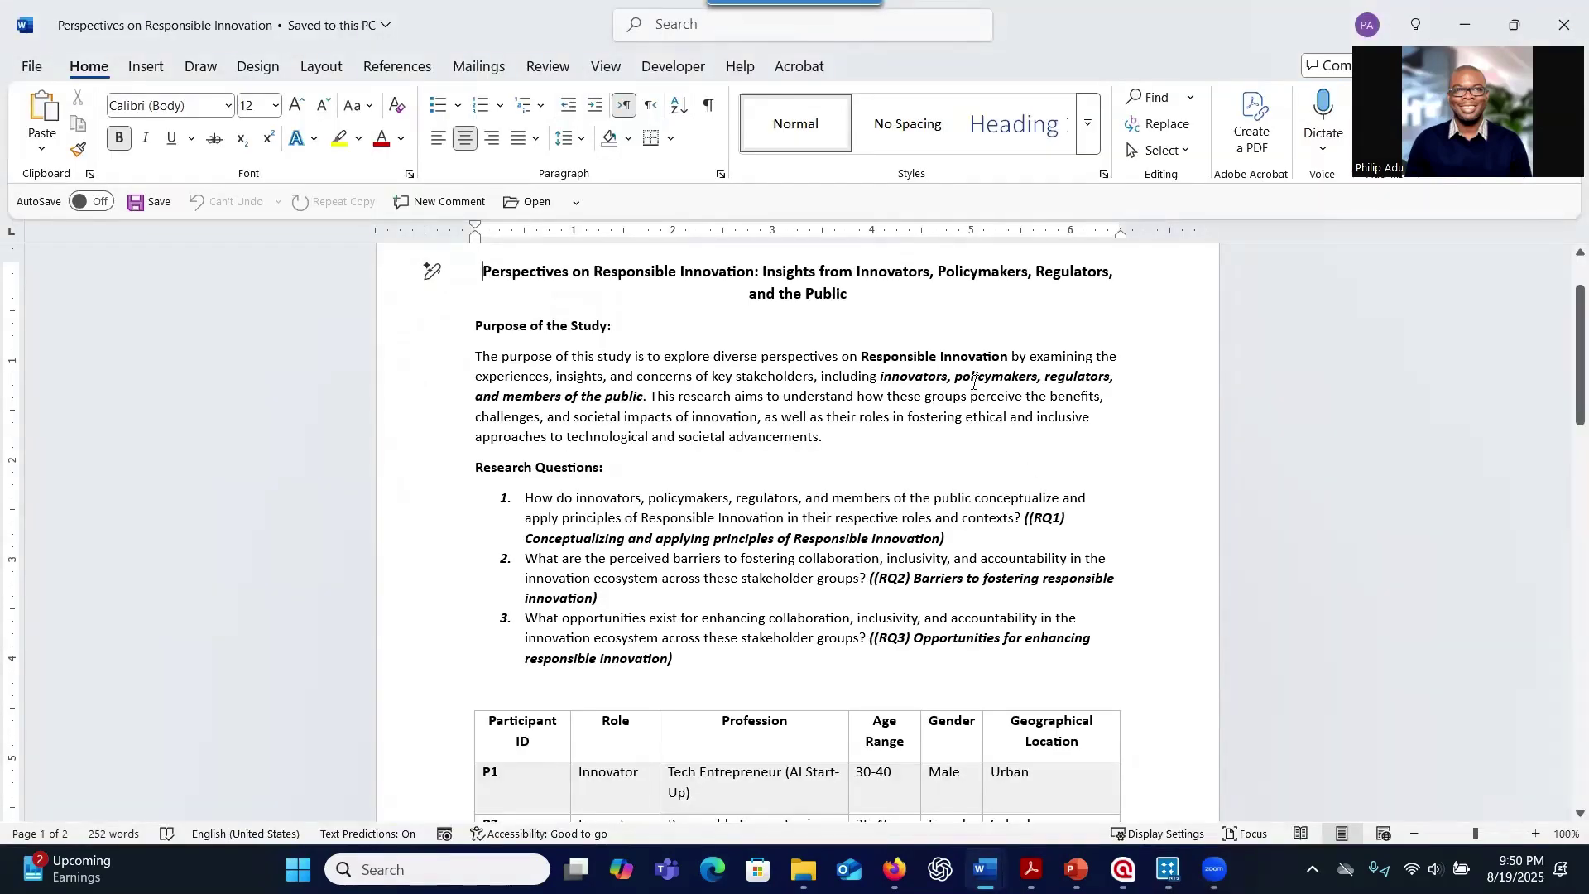
scroll(927, 417, down, 1)
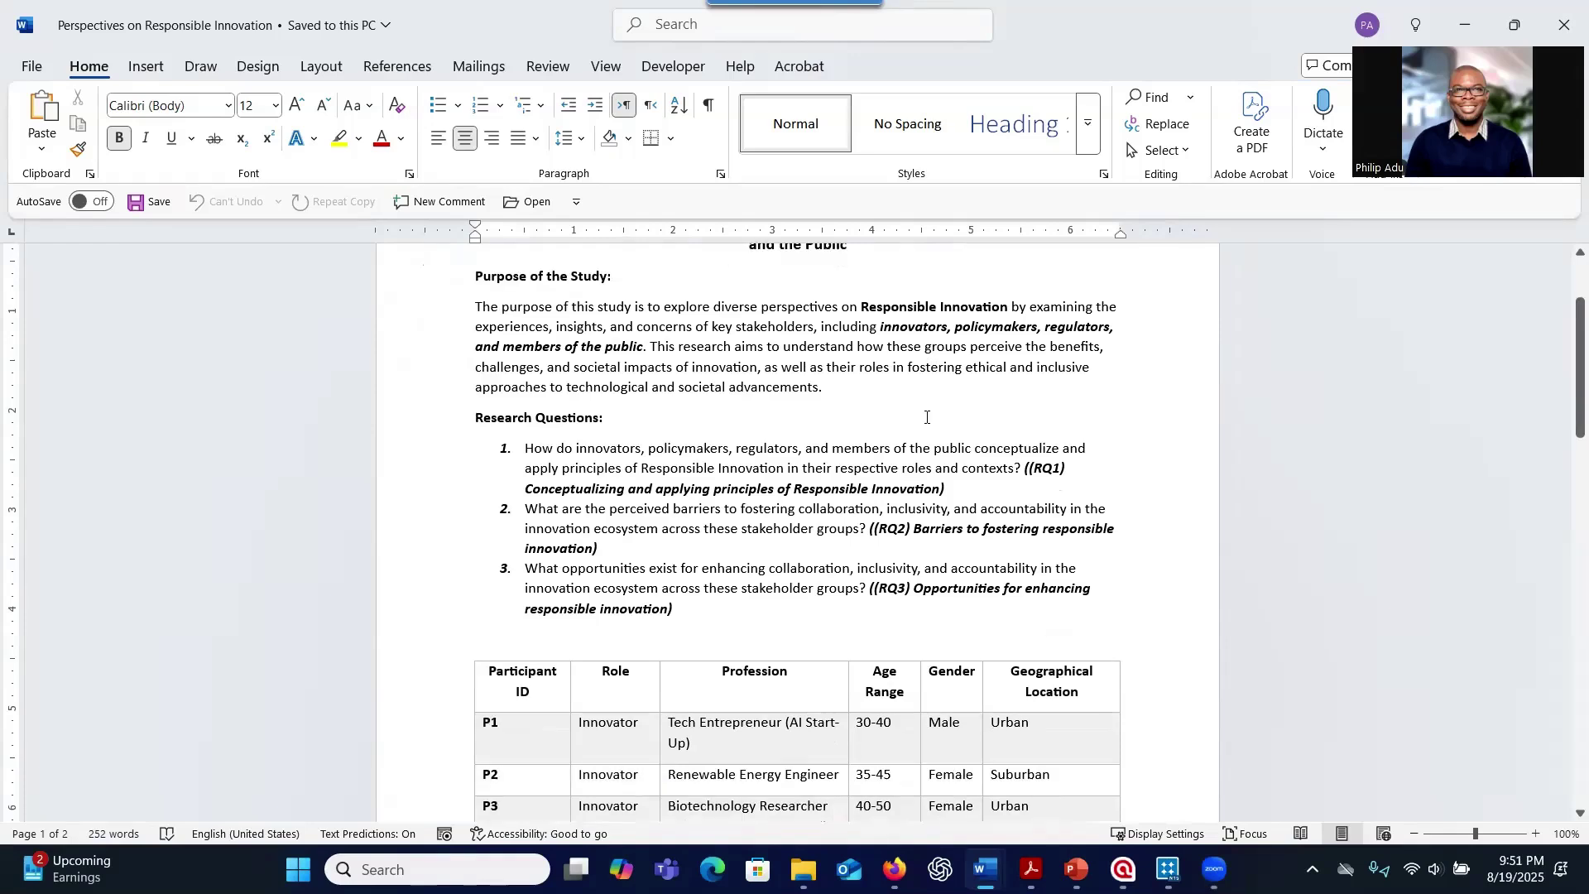
scroll(928, 417, down, 1)
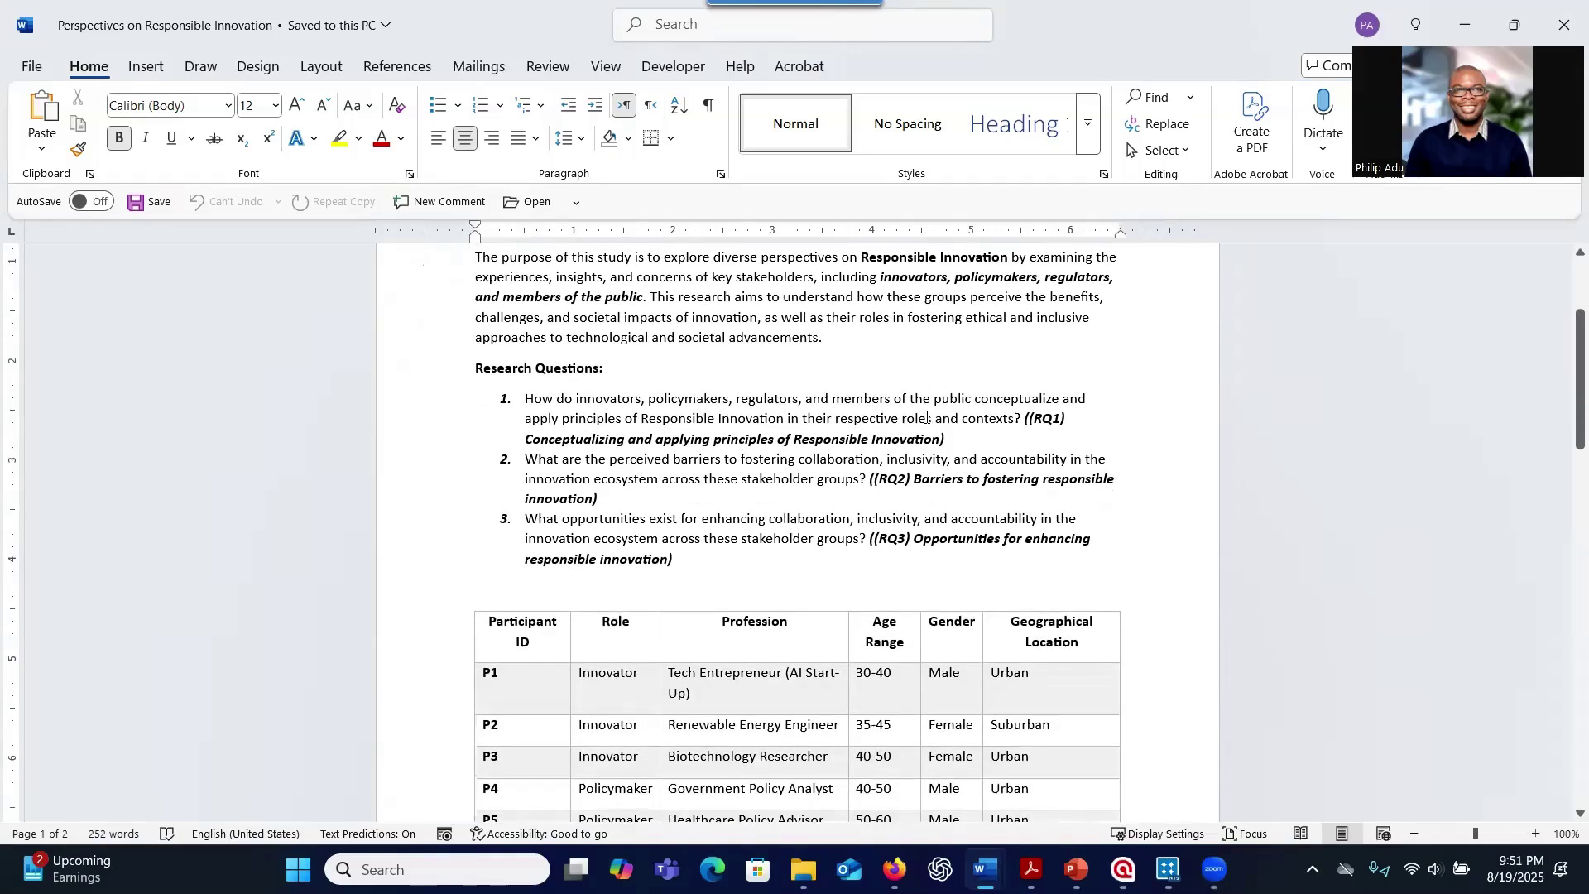
scroll(927, 417, down, 1)
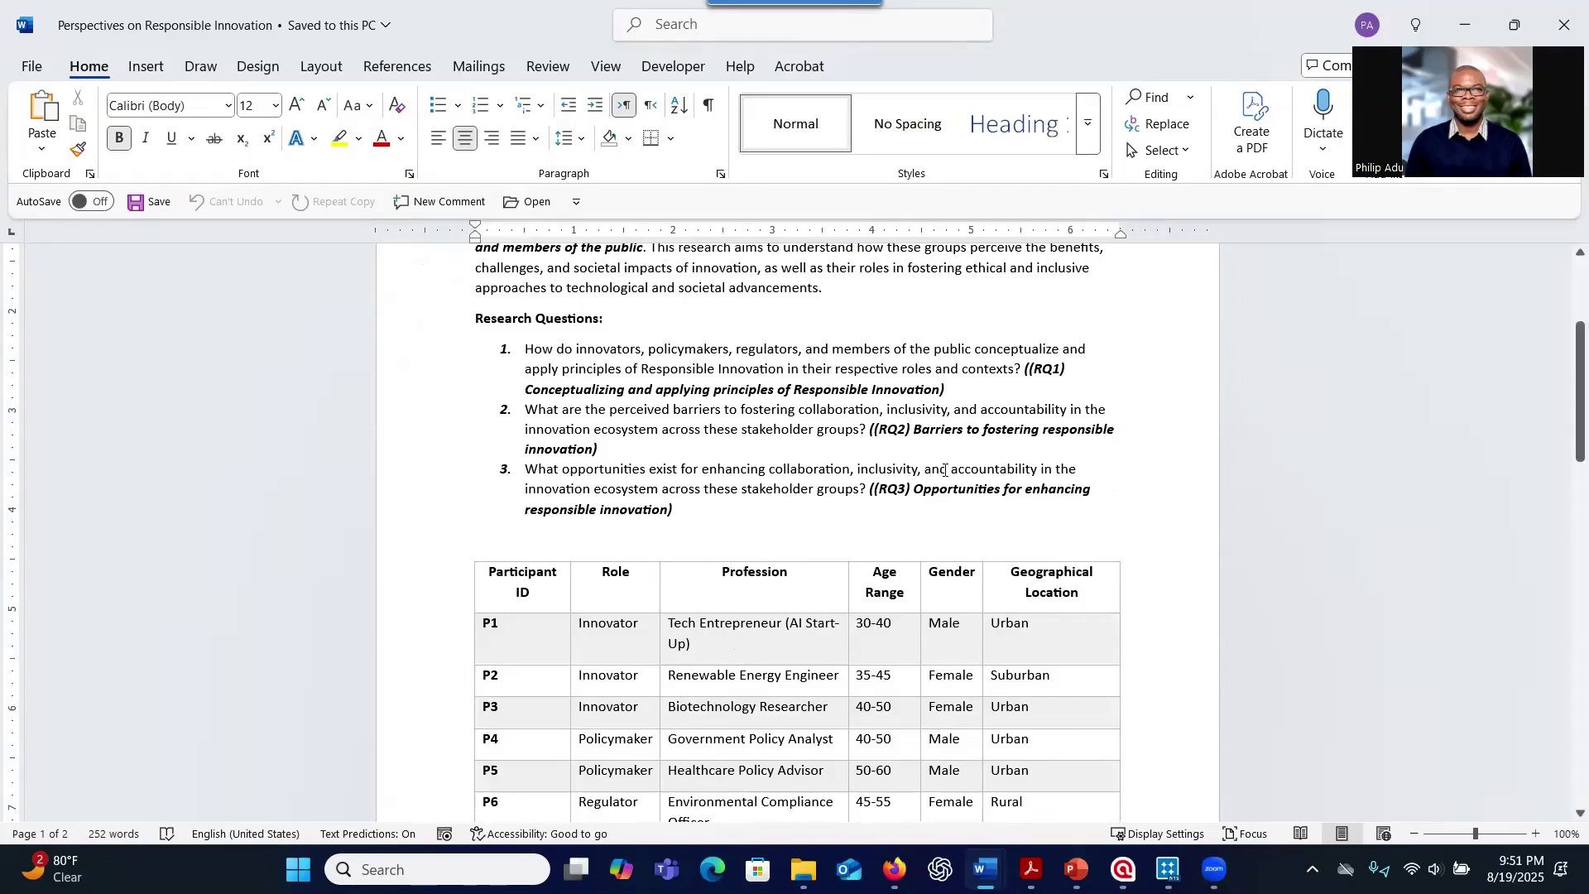
scroll(945, 470, down, 5)
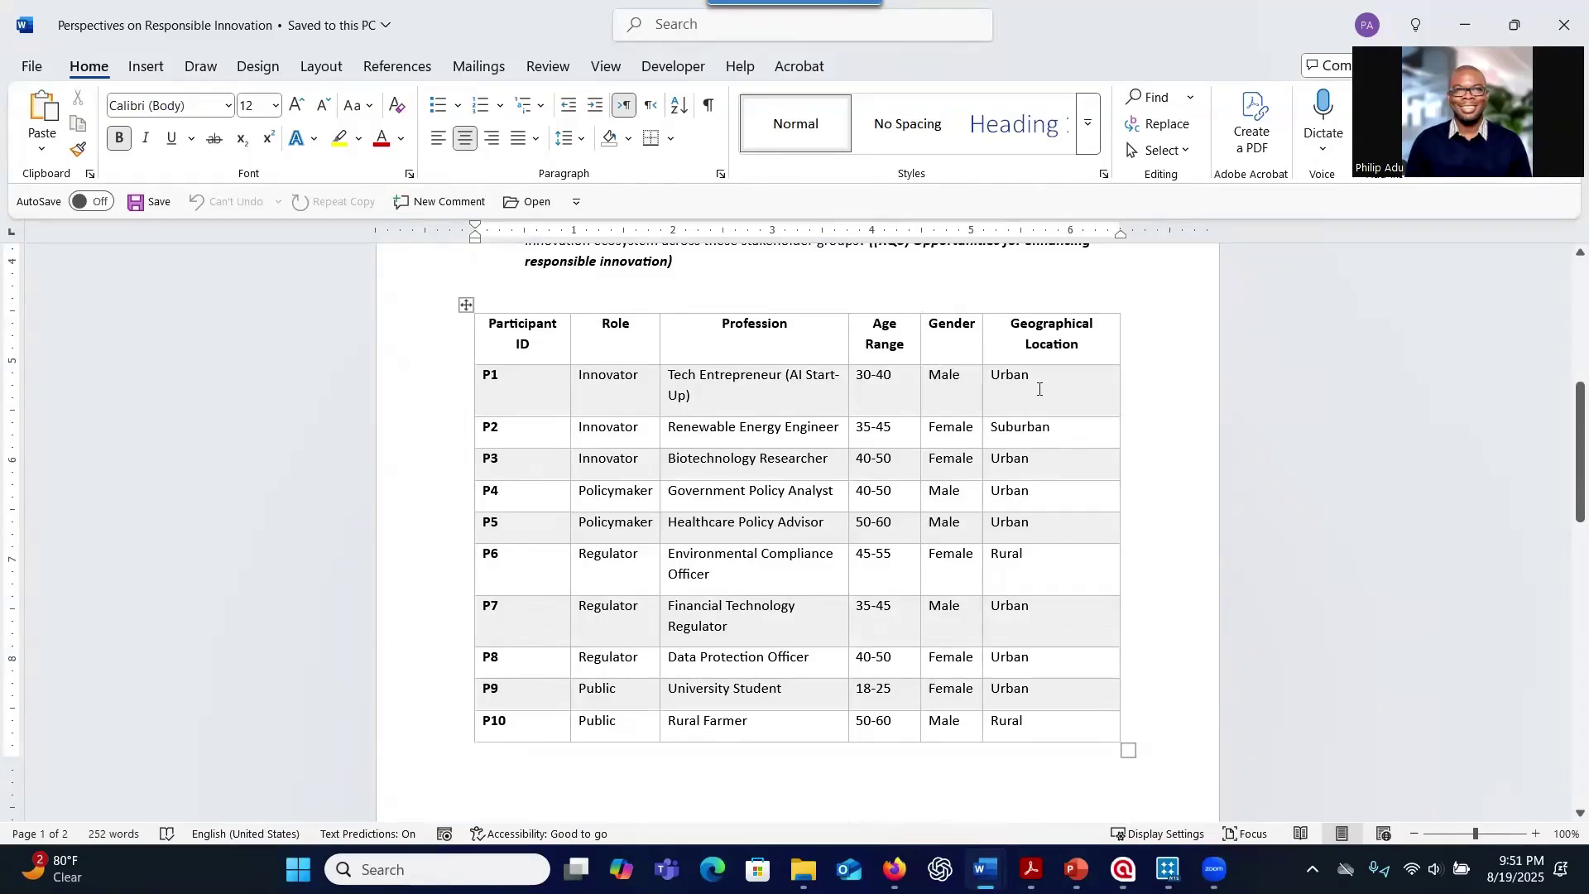
scroll(881, 415, up, 3)
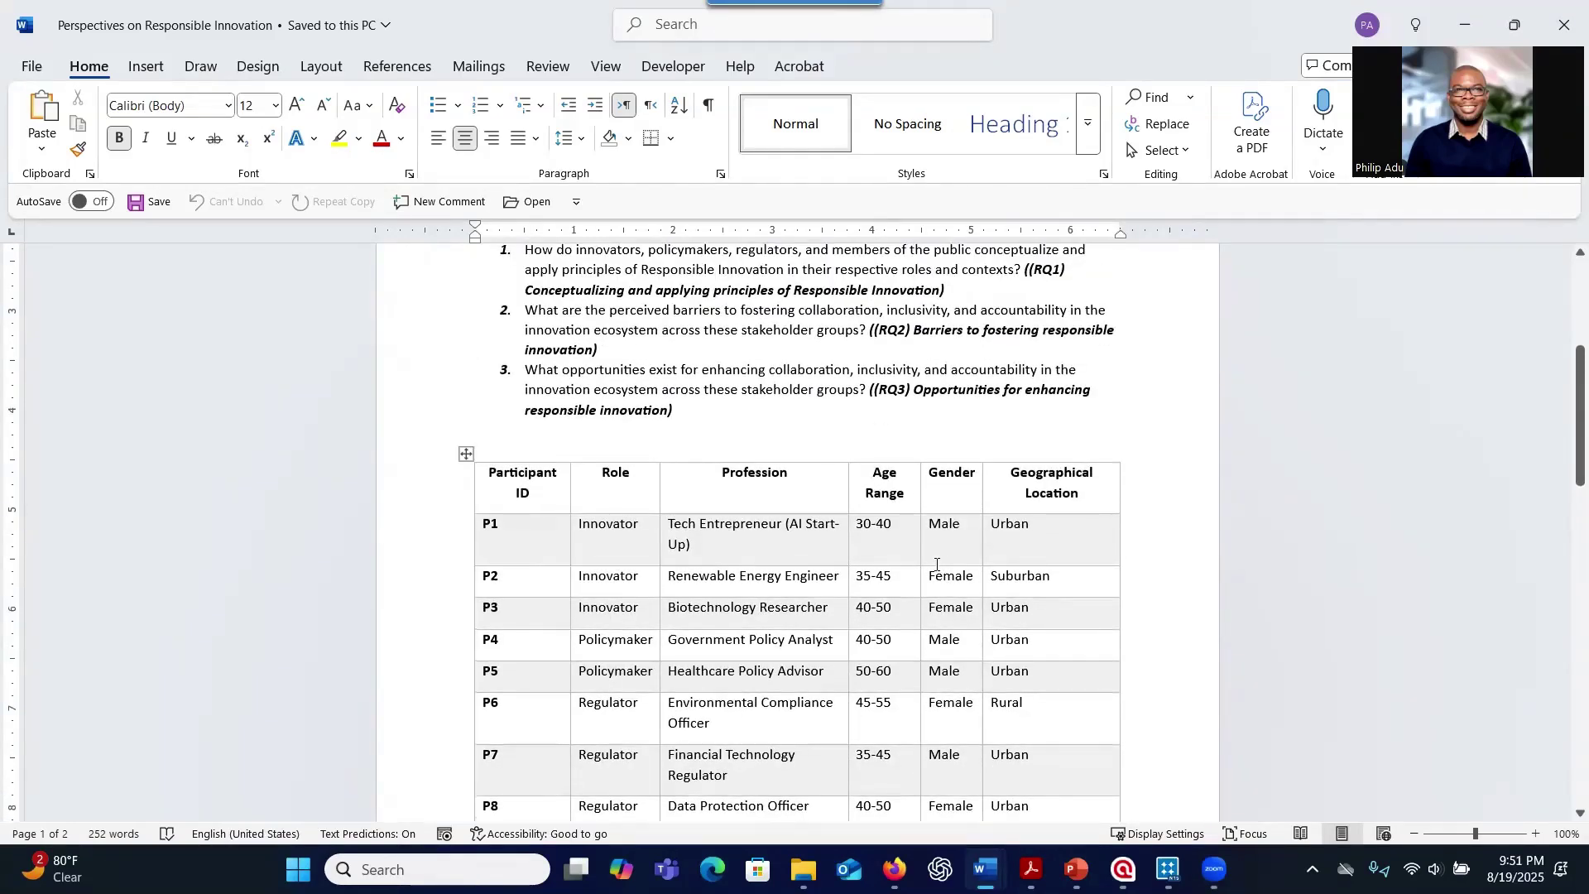
Switch back to NVivo and look over the project's imported files and its codes.
mouse_move(1168, 869)
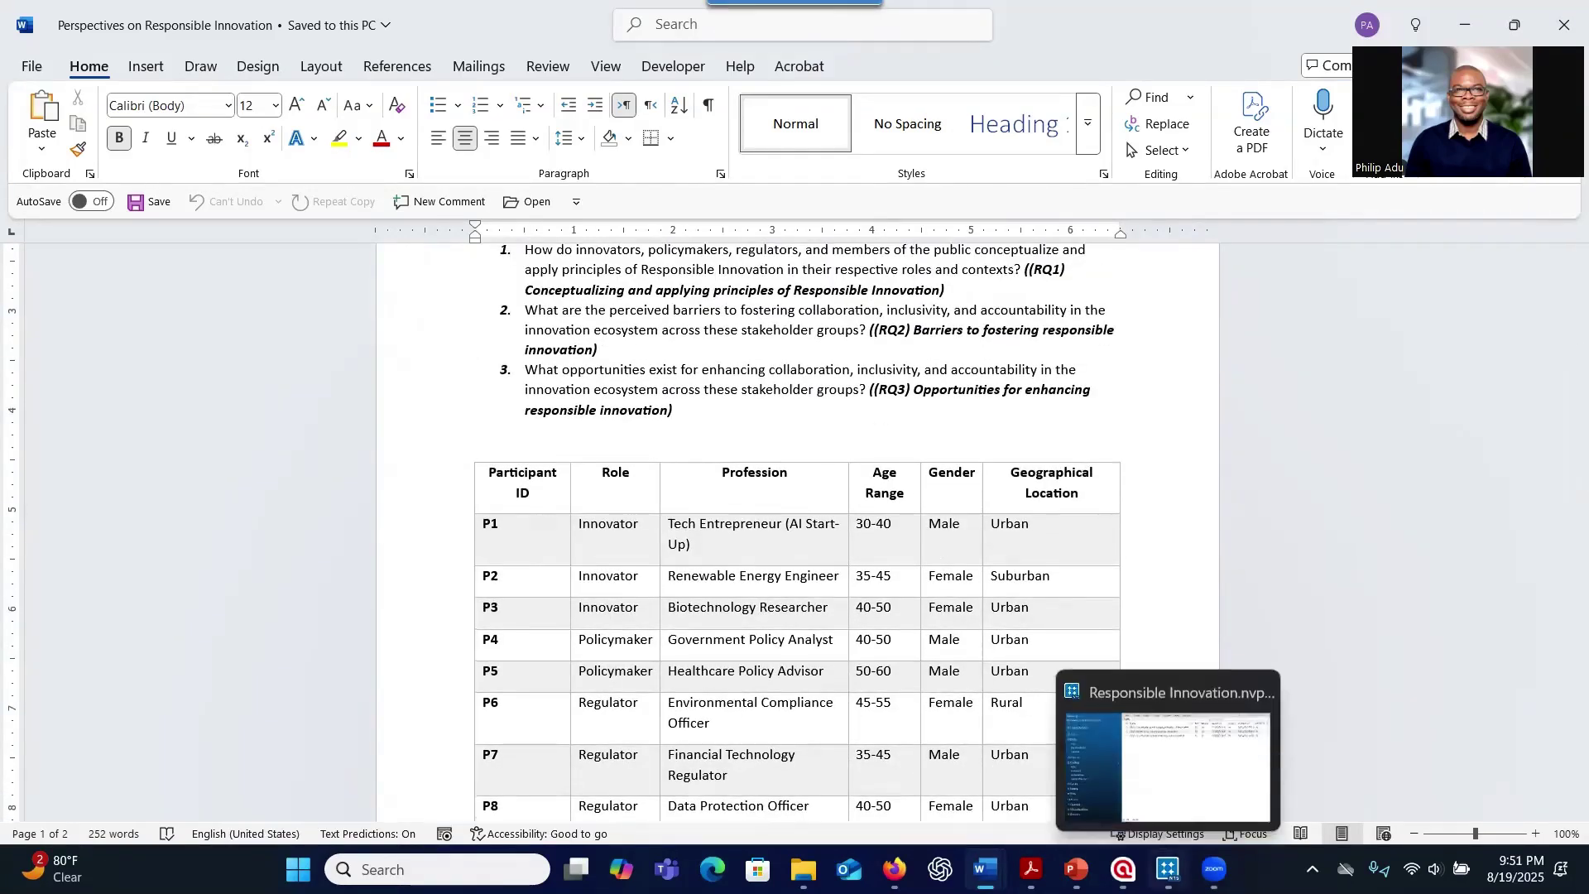
click(1125, 796)
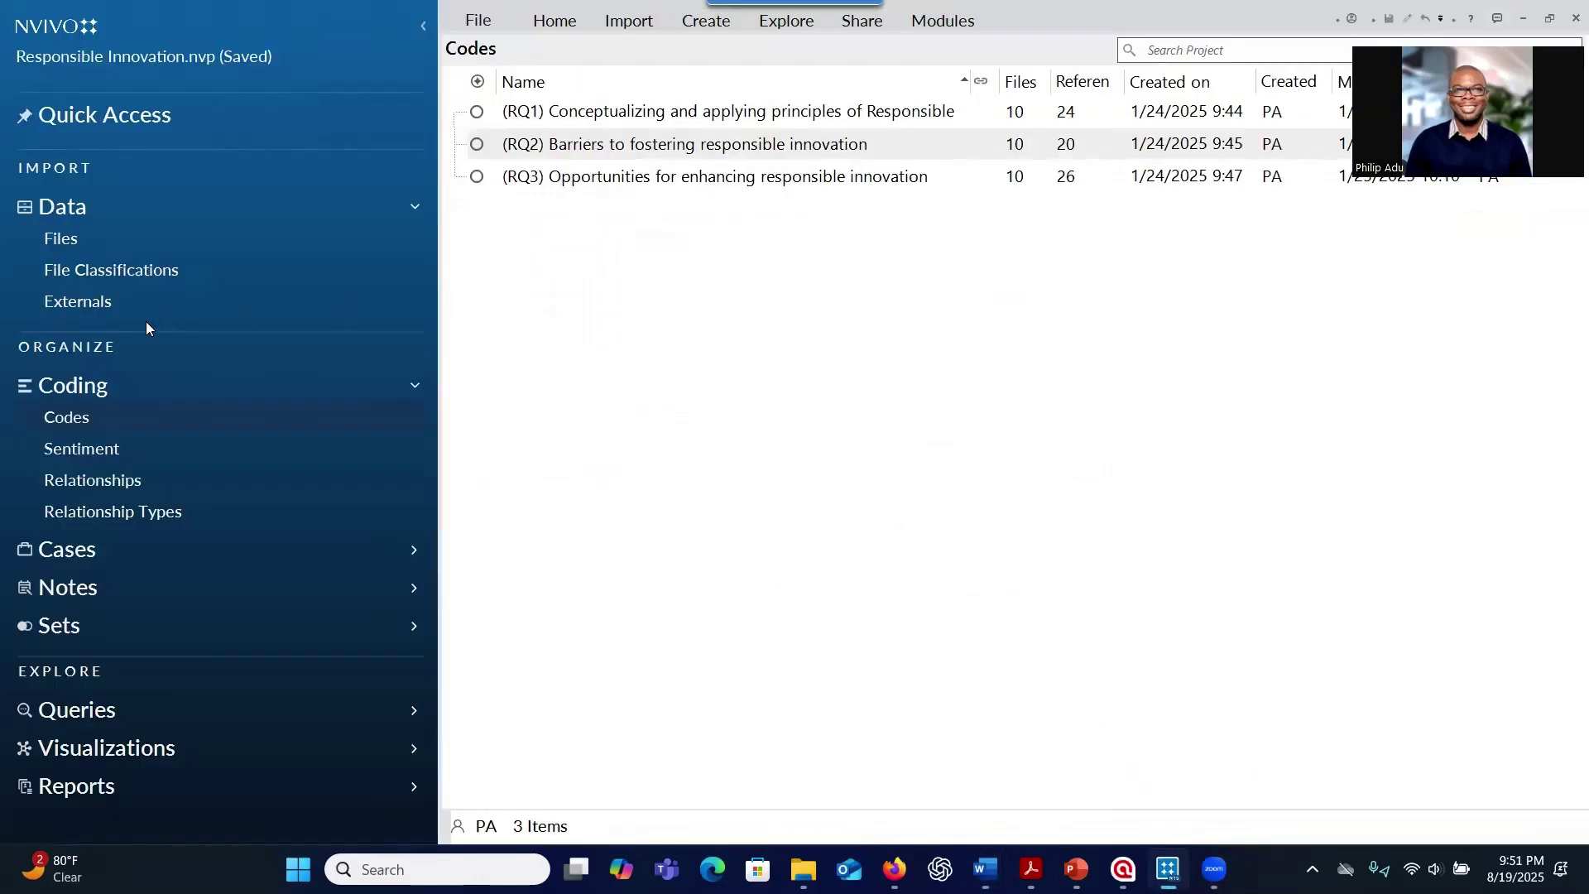
click(107, 239)
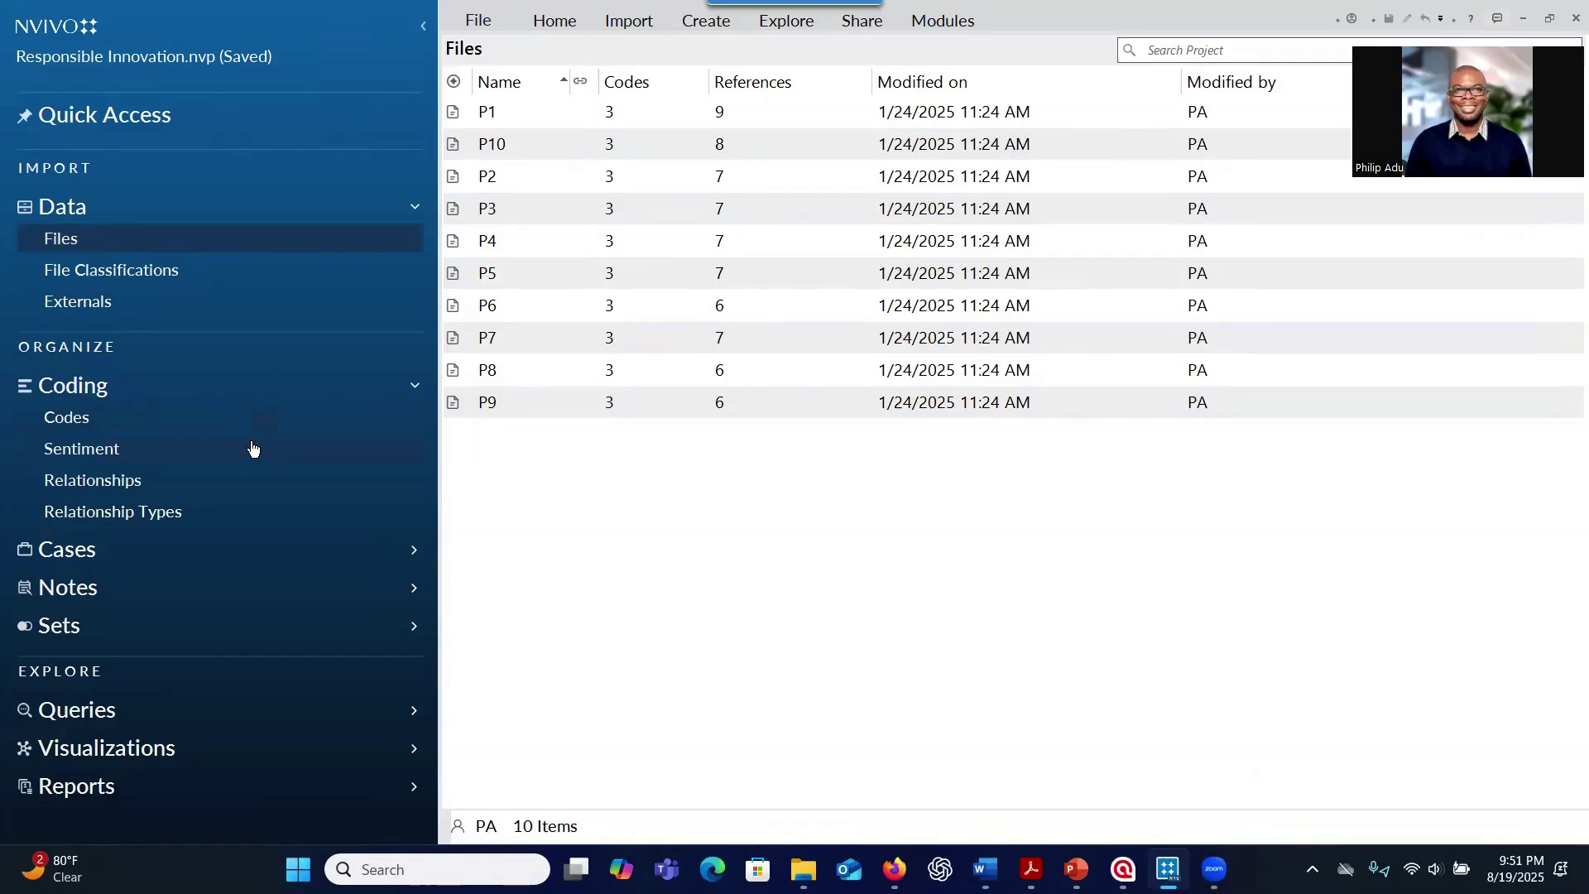
click(237, 419)
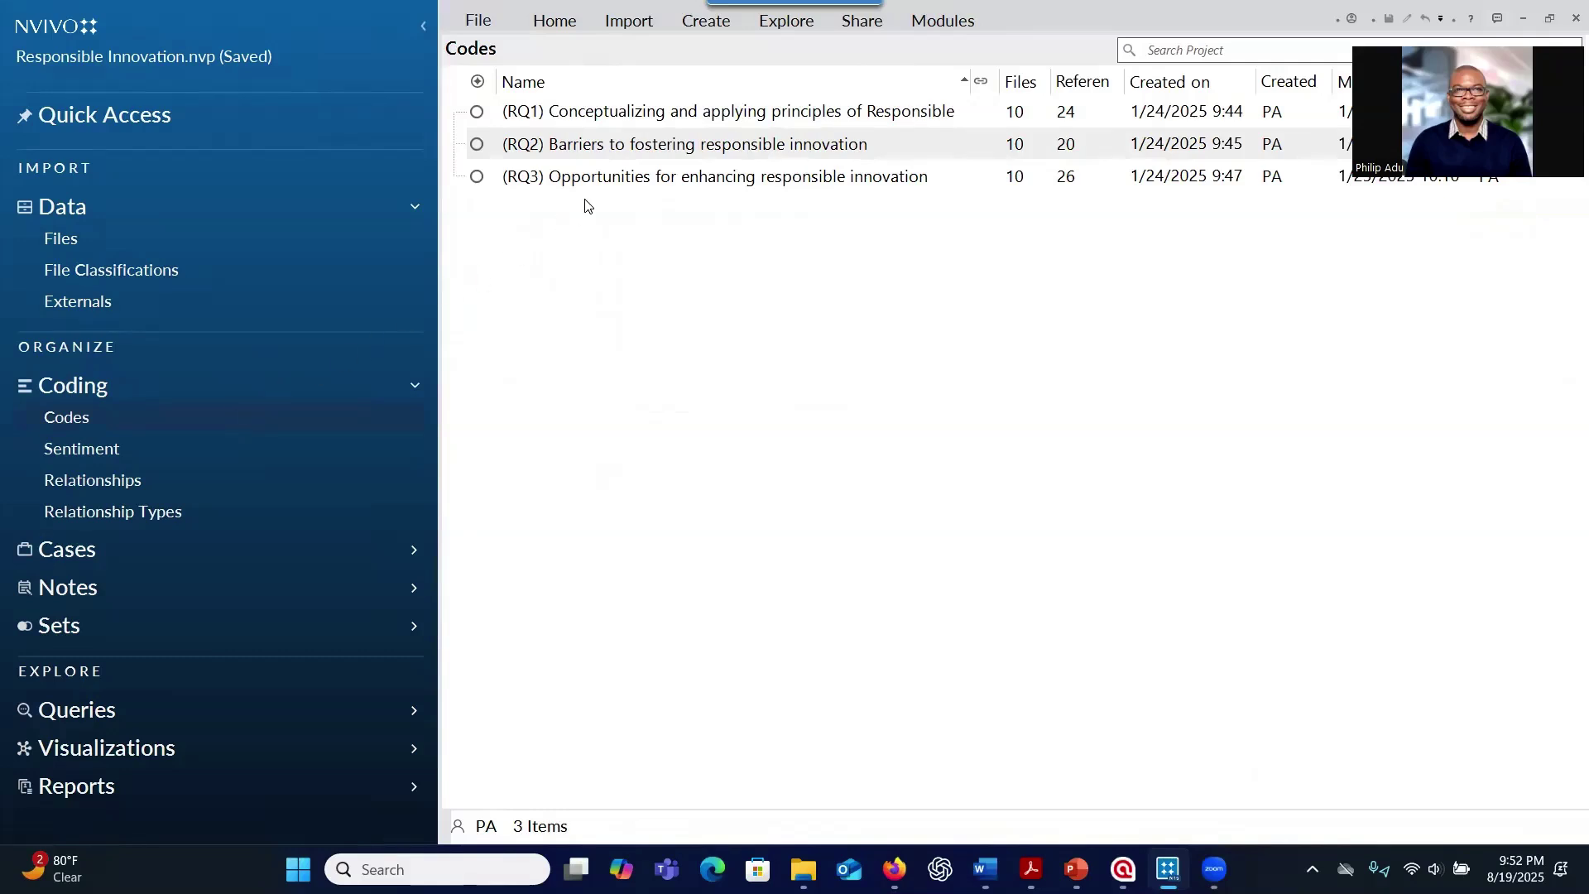
Check which AI Assistant options are offered for the document files P2 and P4.
click(389, 240)
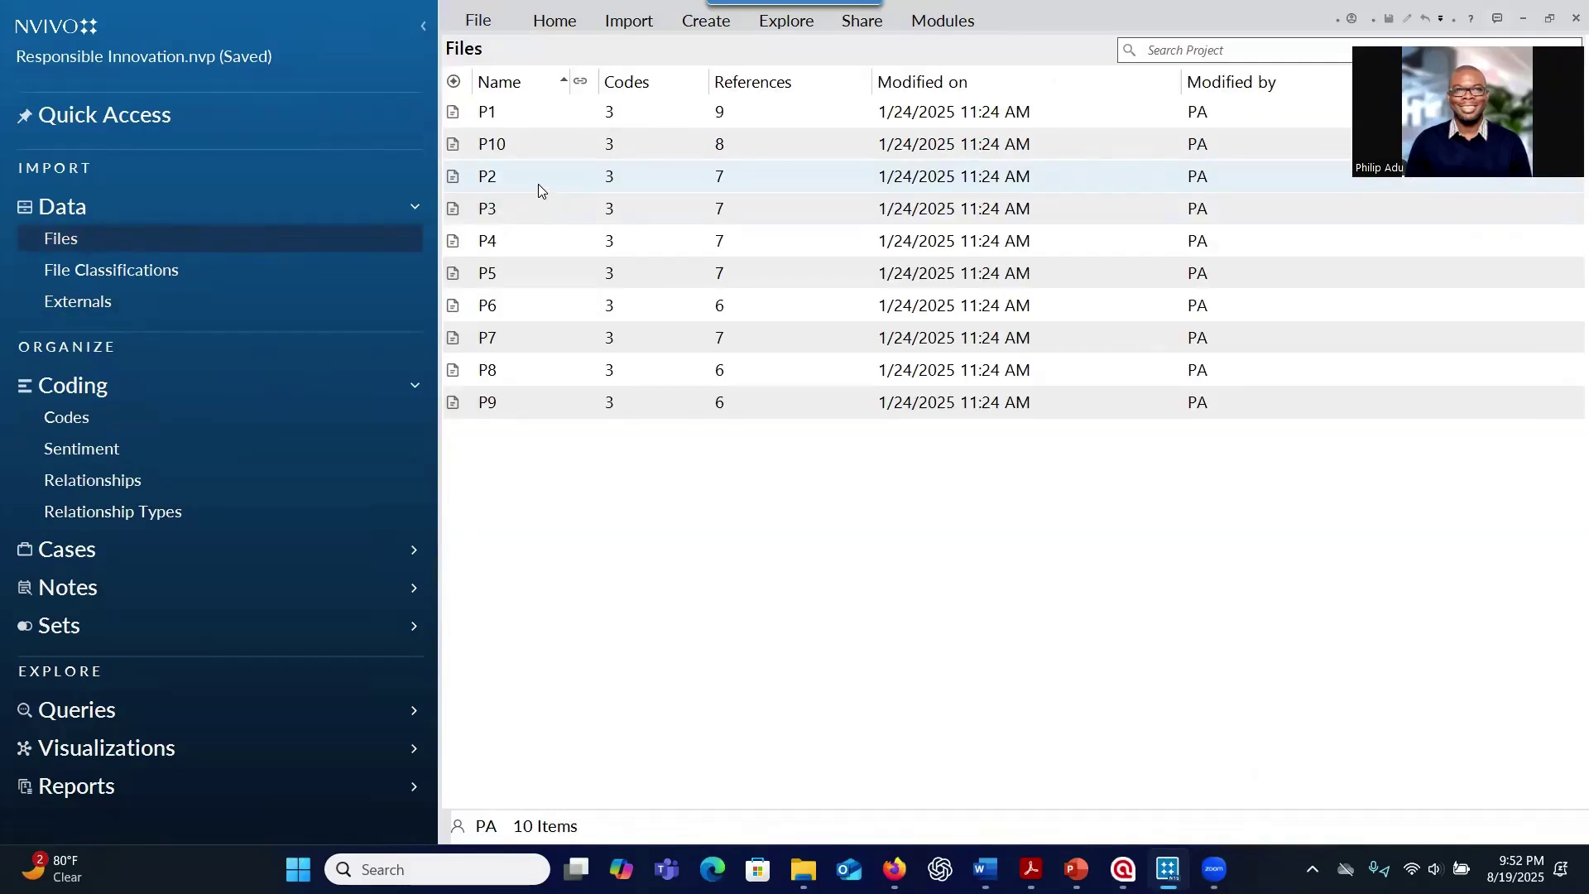
right_click(538, 183)
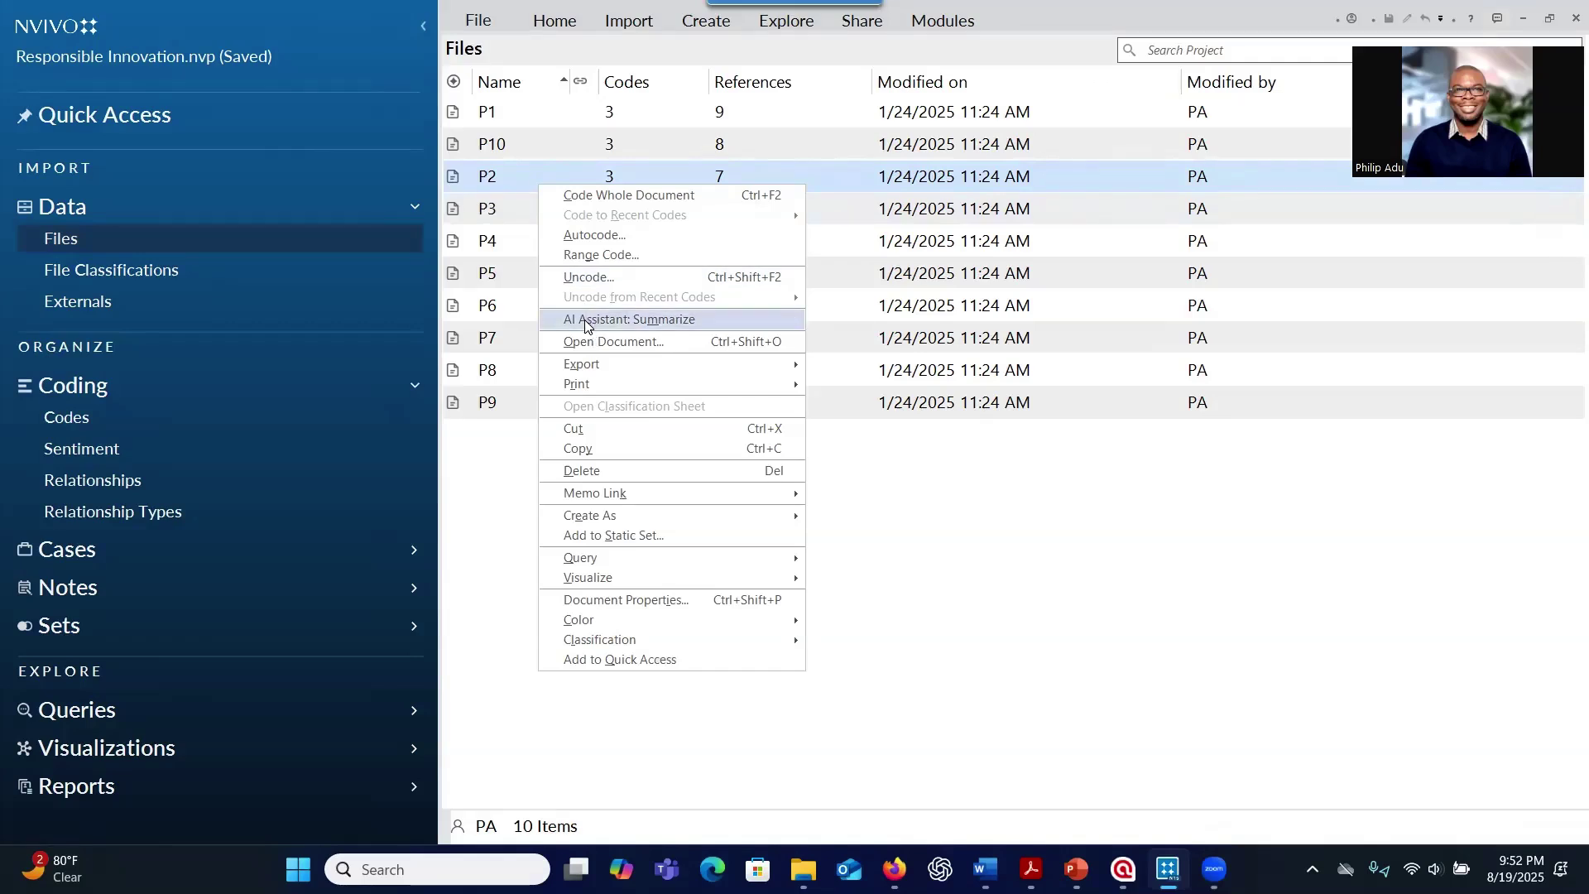
click(1281, 91)
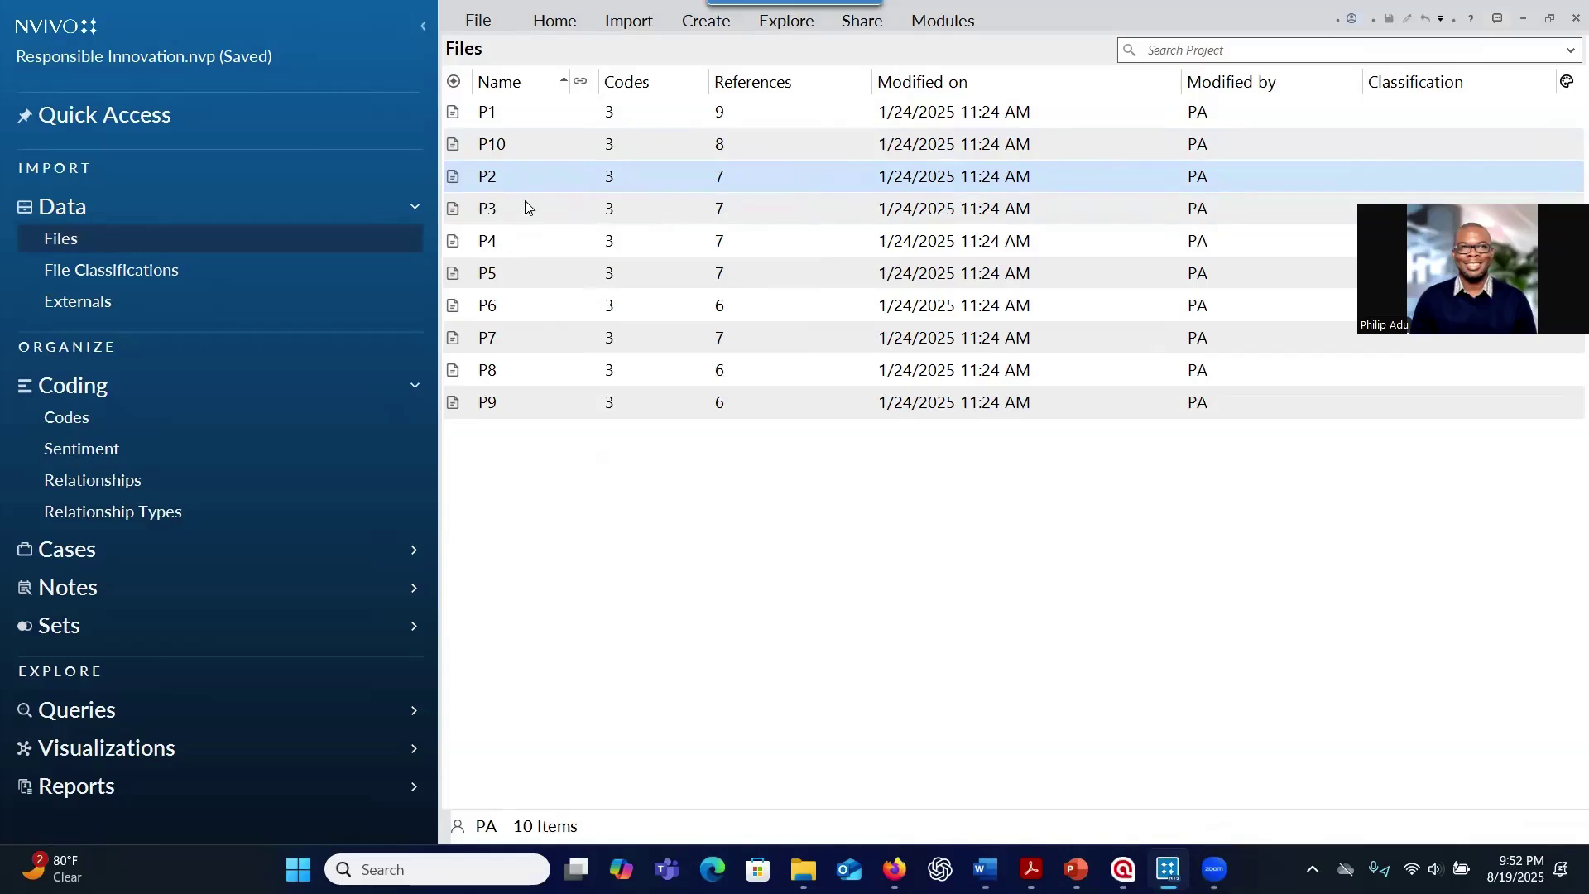
click(553, 235)
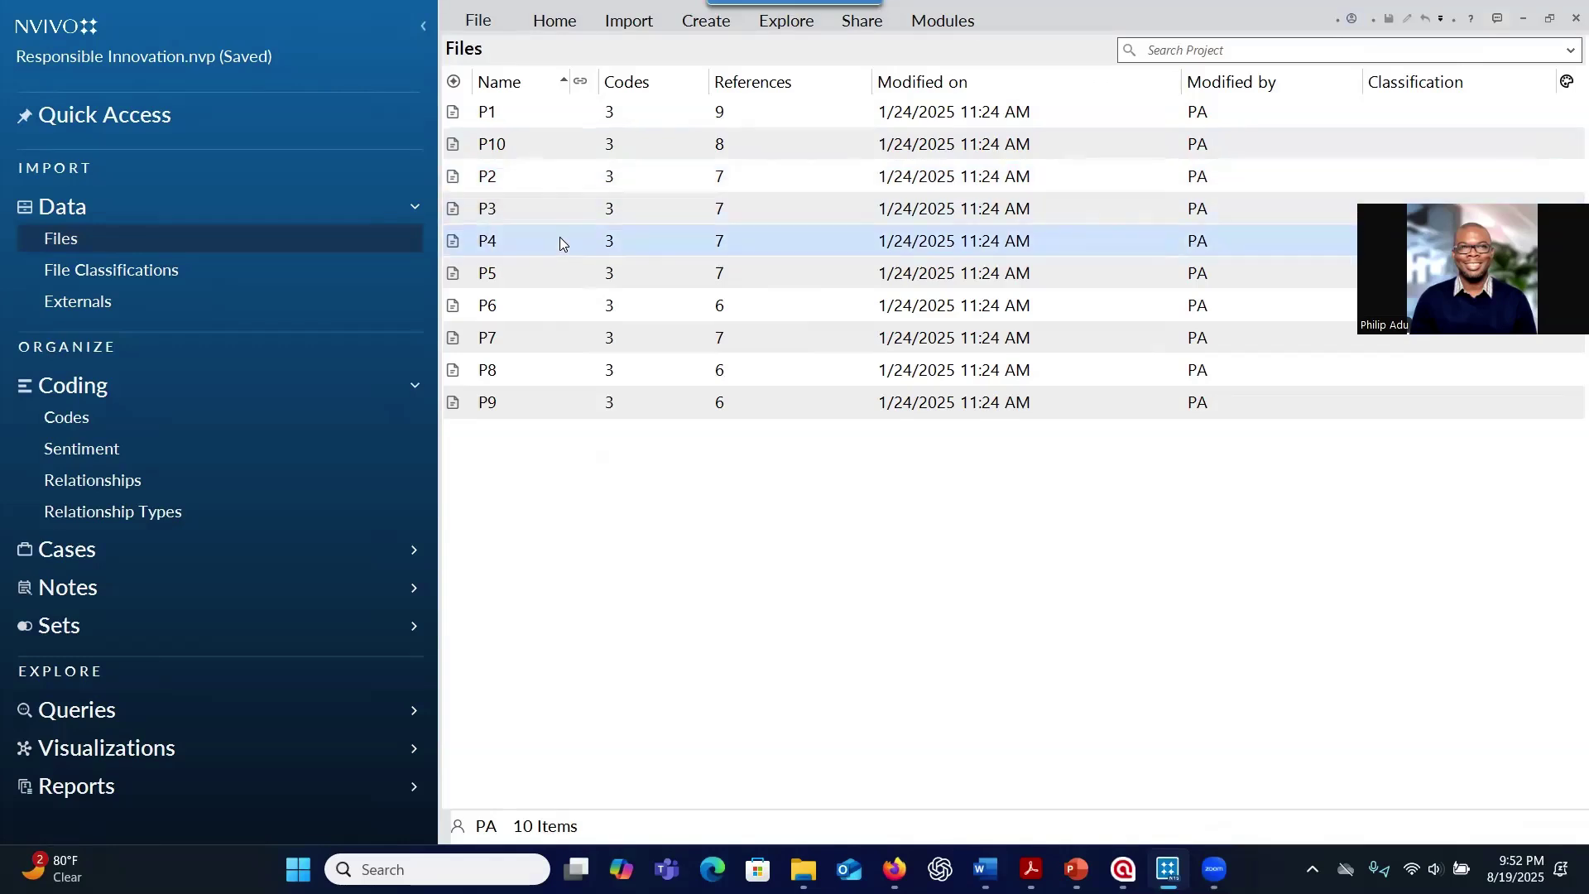
right_click(560, 232)
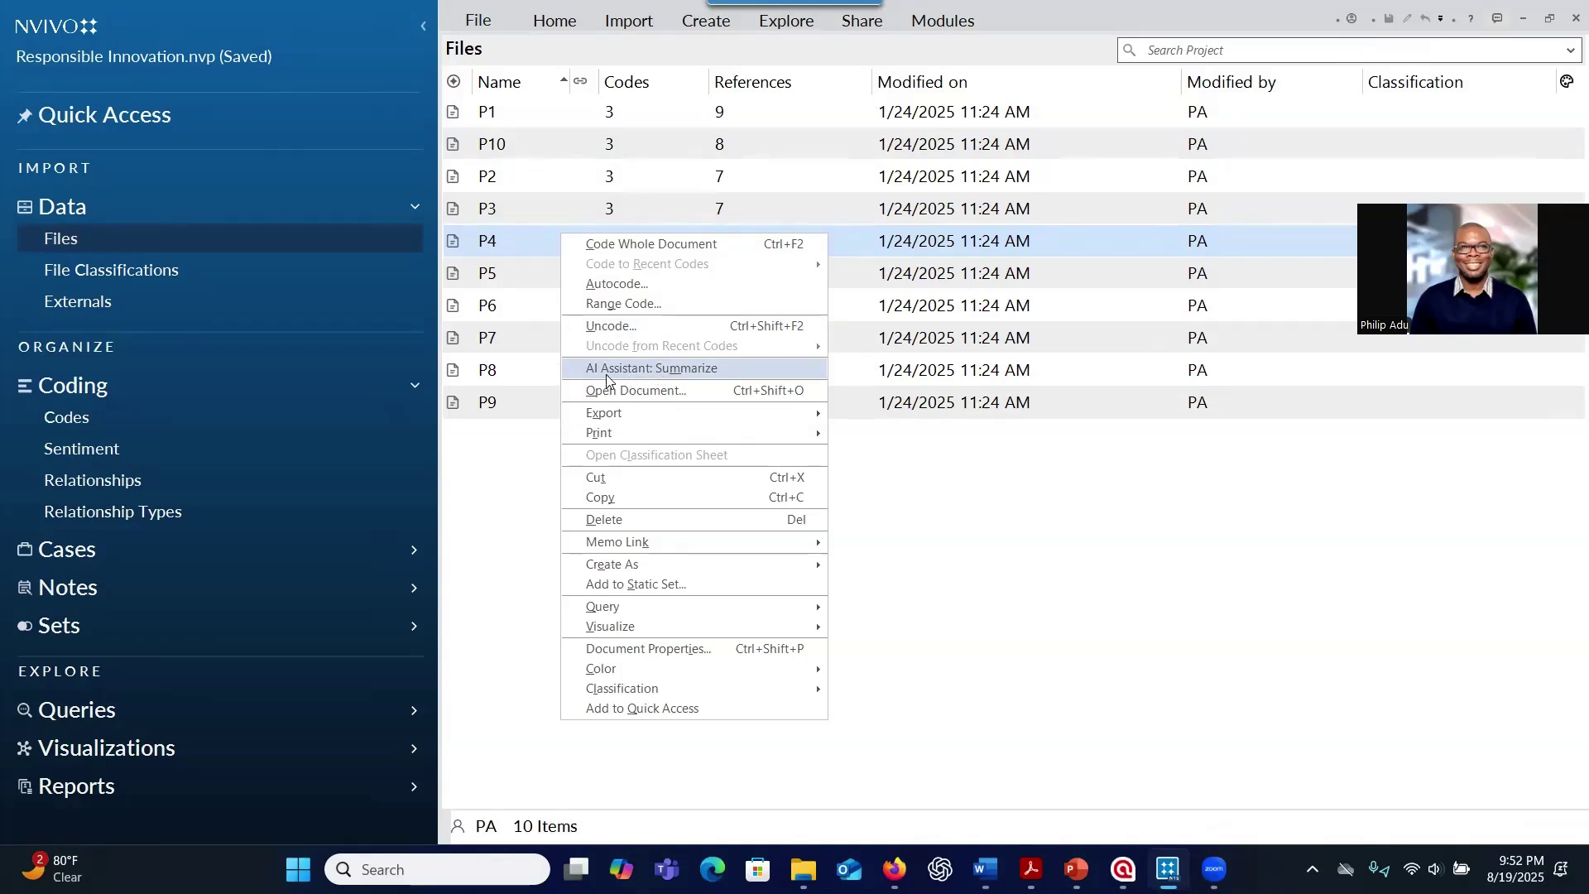
Check which AI Assistant options are offered for the code "(RQ3) Opportunities for enhancing responsible innovation", comparing the codes with the files.
click(101, 419)
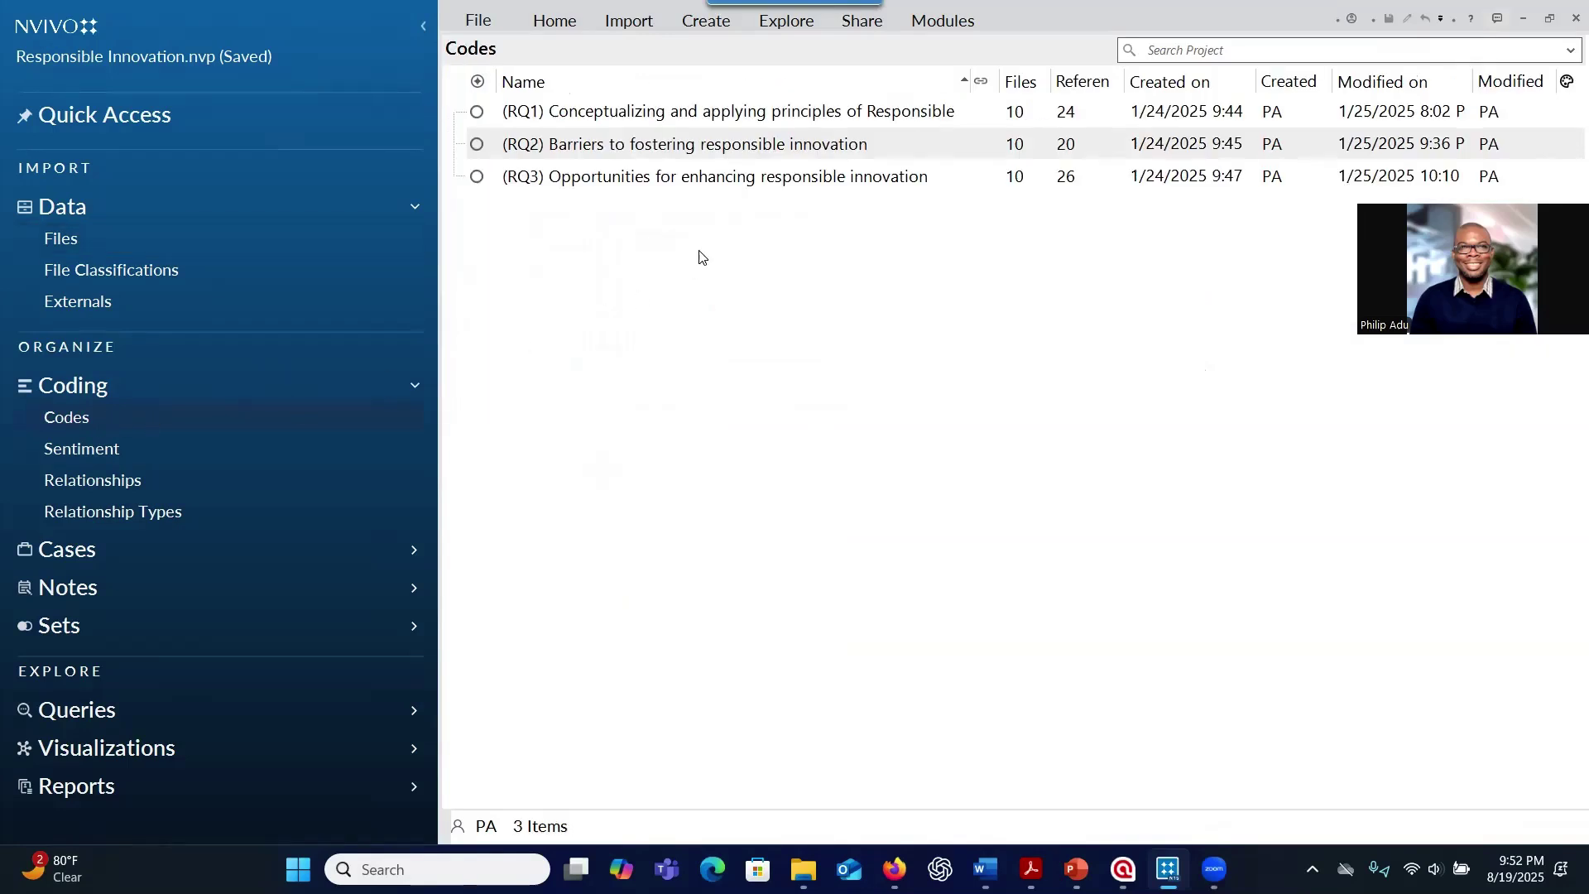
right_click(639, 185)
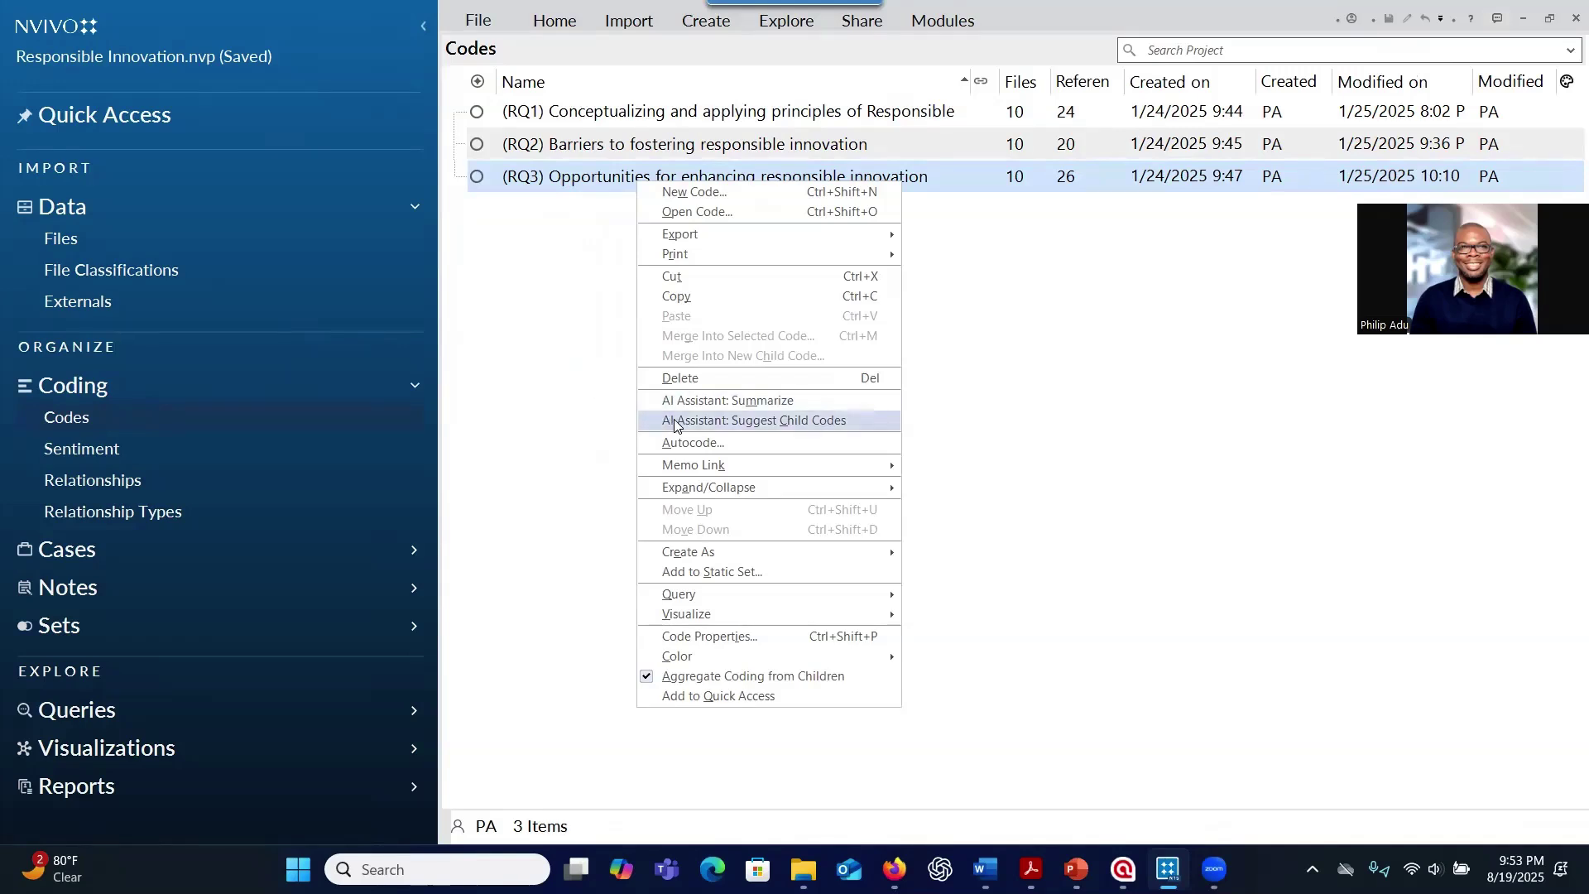
click(187, 240)
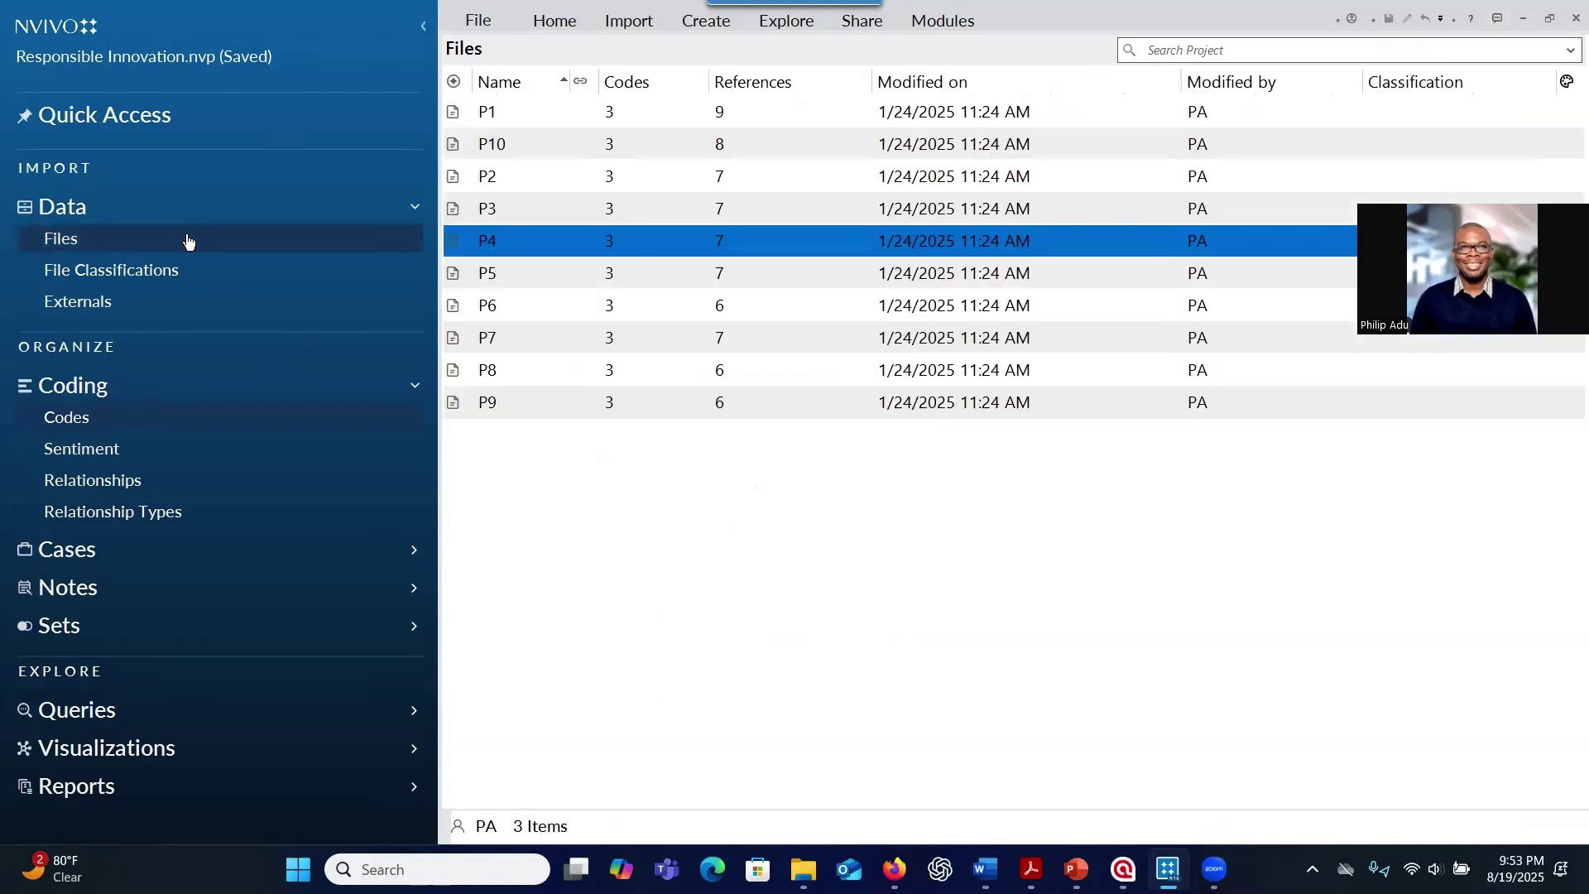
click(231, 418)
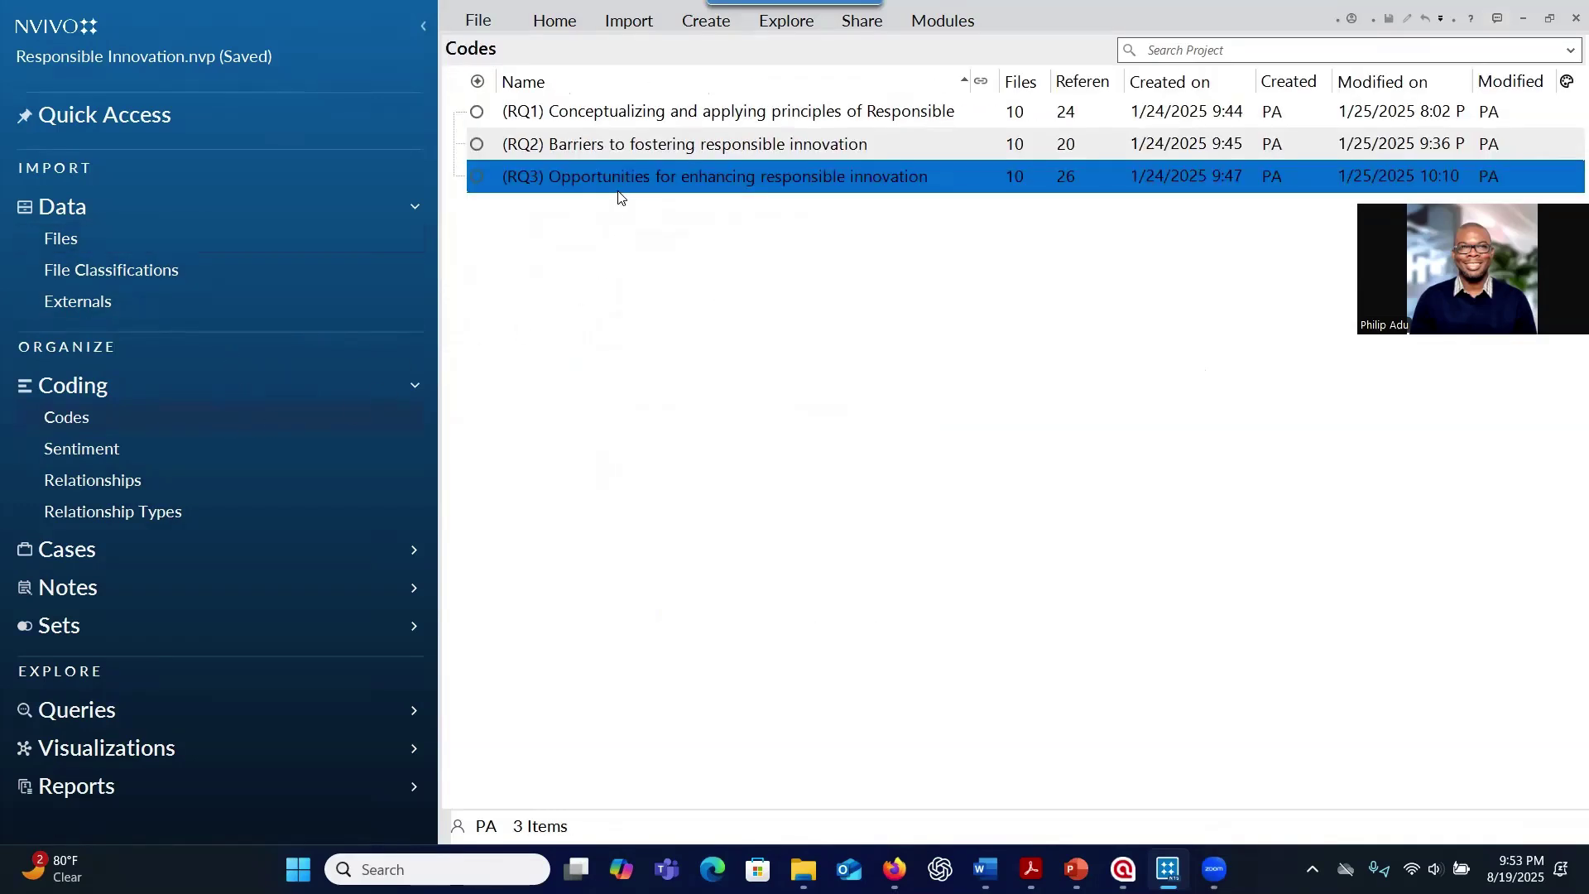
right_click(619, 192)
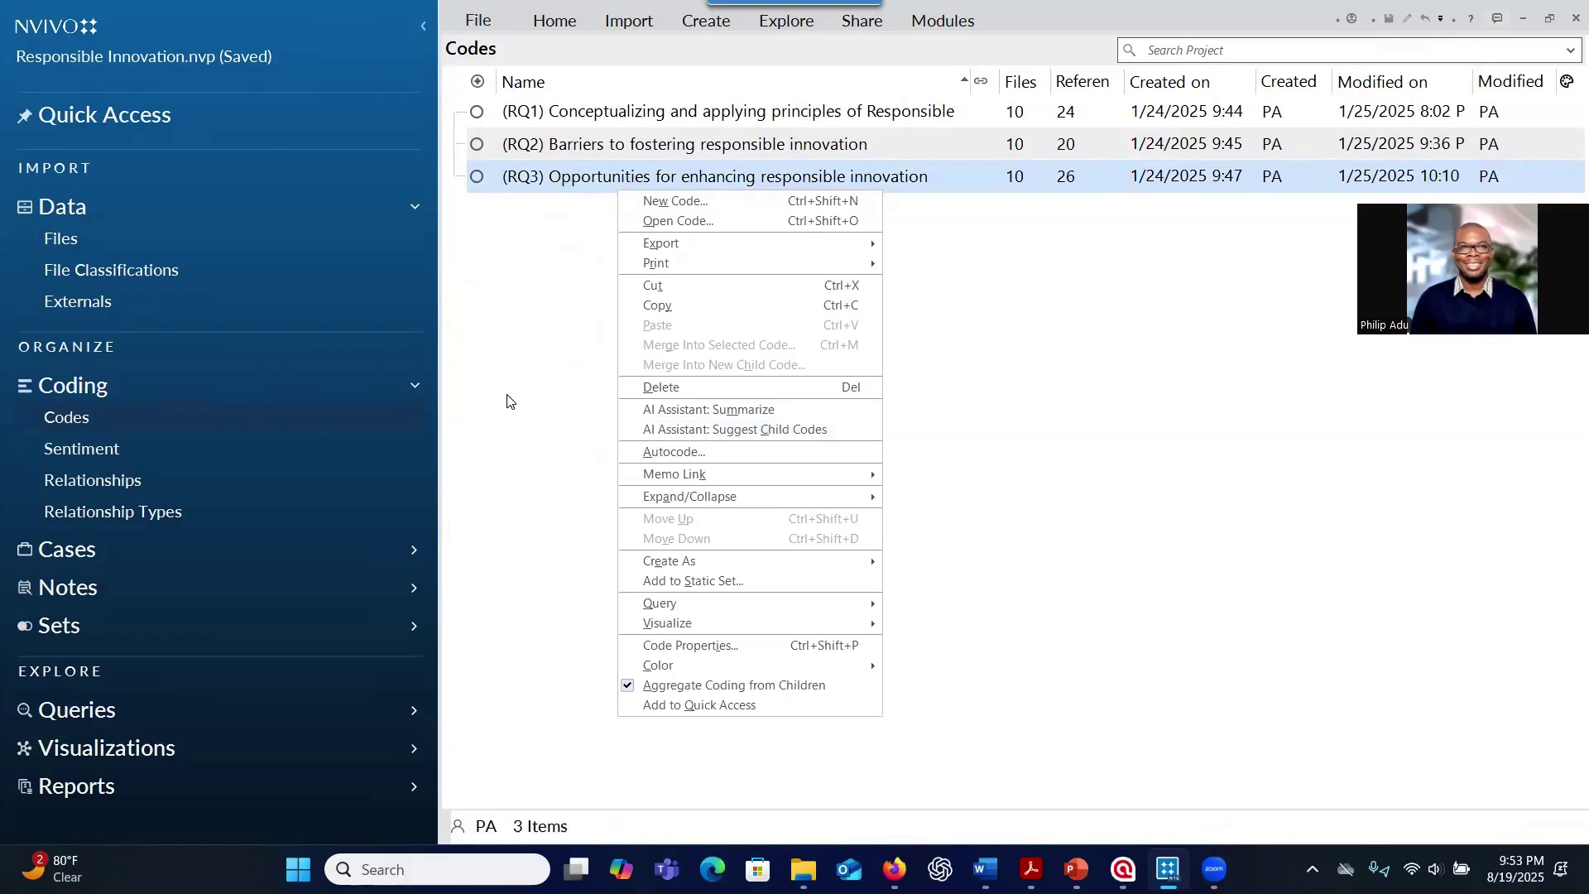
click(76, 236)
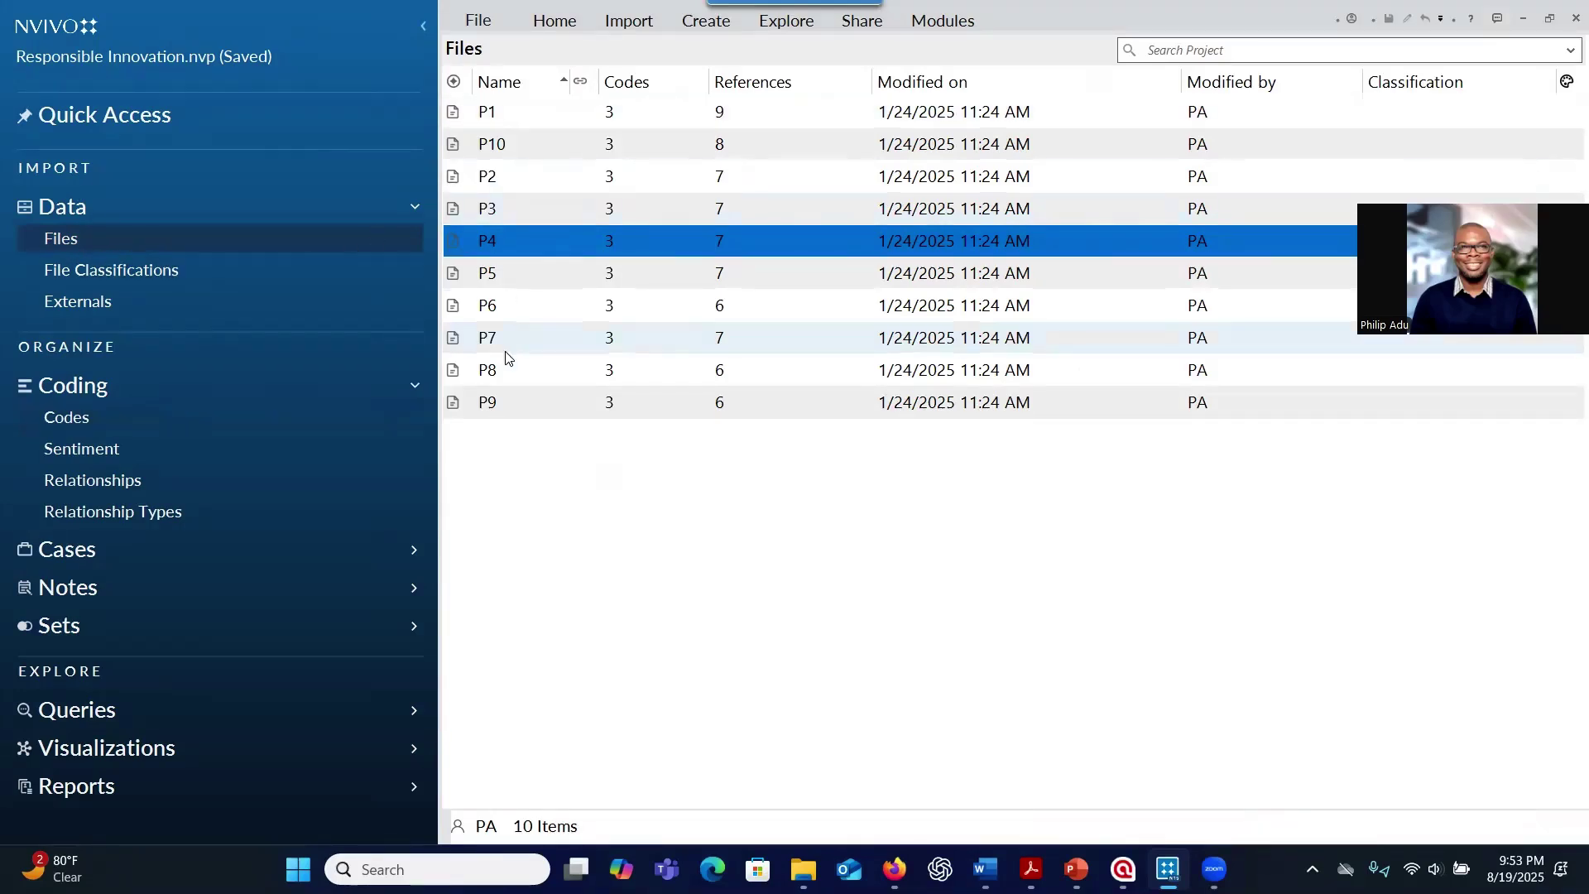
click(137, 418)
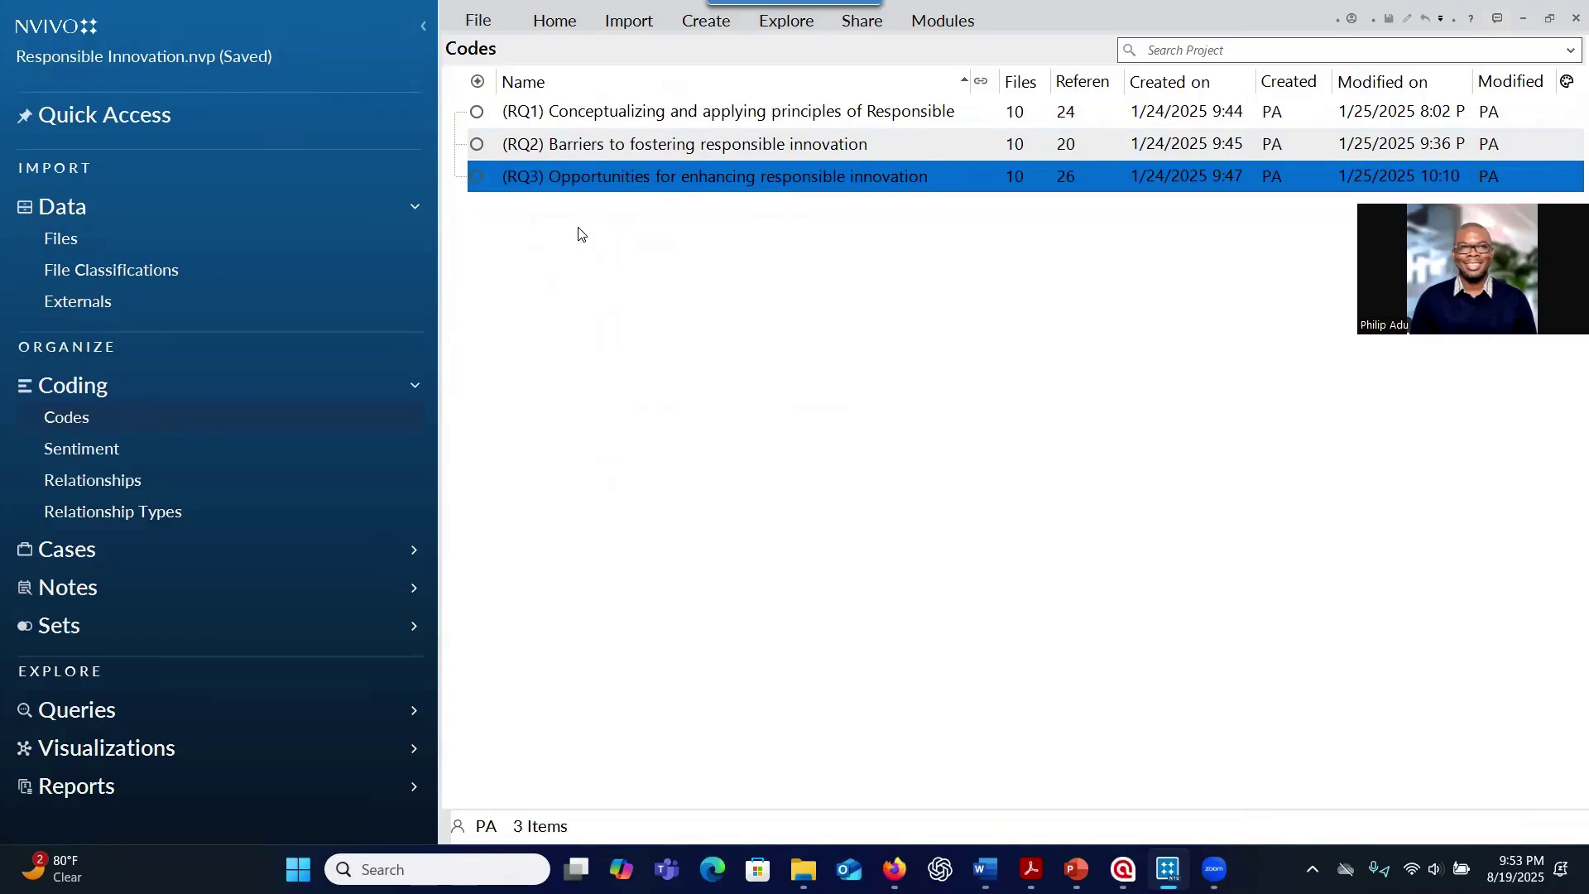
Inspect the P1 transcript beside the code list, selecting the opening part of the participant's first answer as an example passage for coding.
click(241, 252)
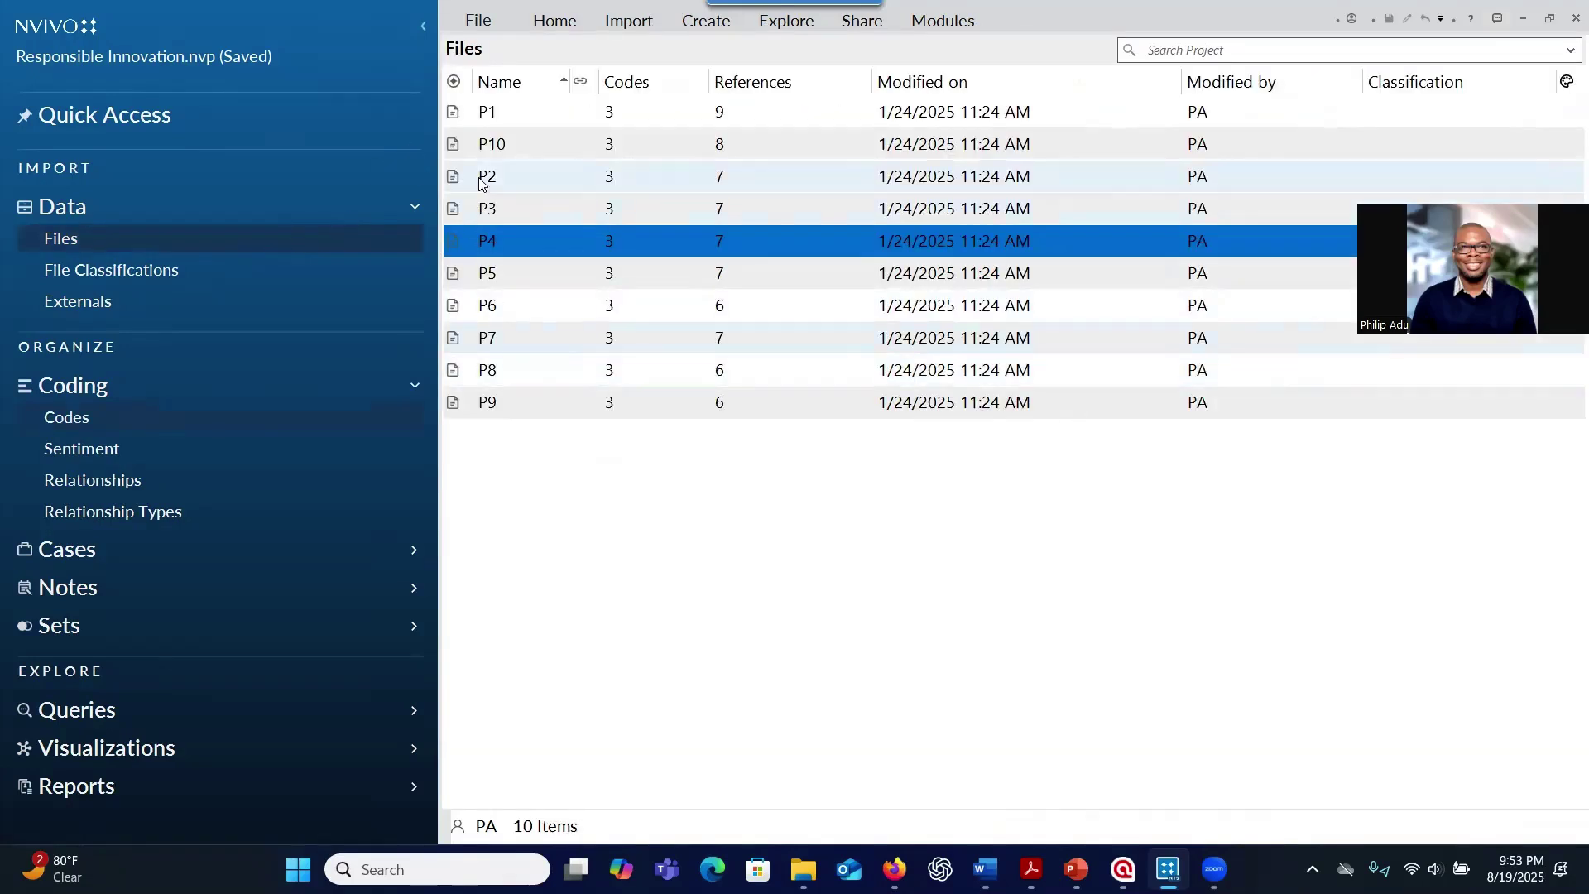
double_click(488, 112)
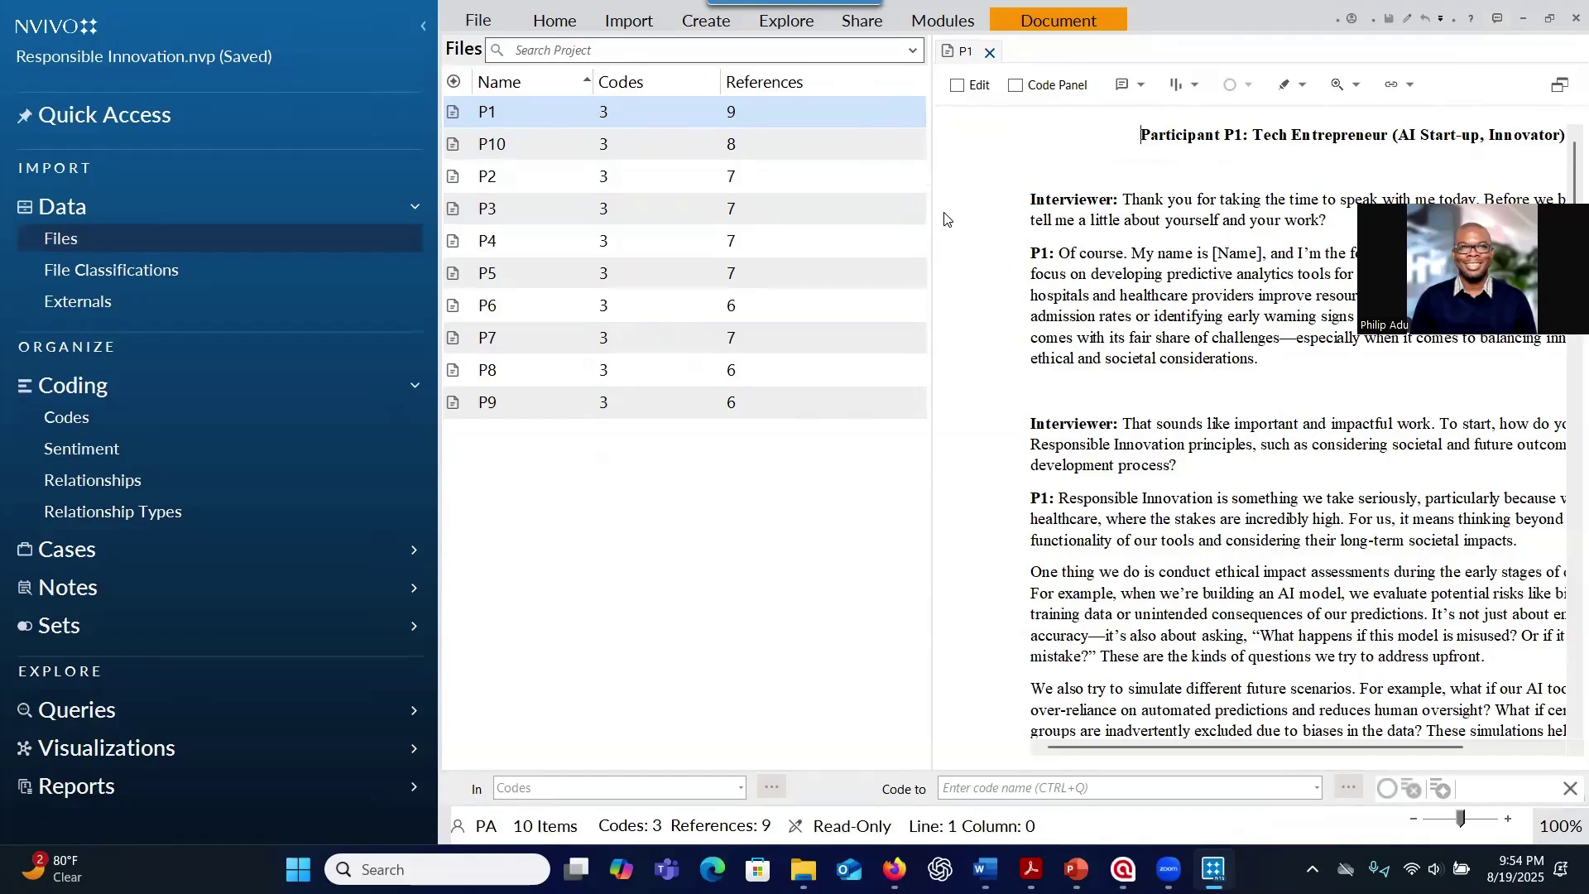
drag(932, 213, 852, 211)
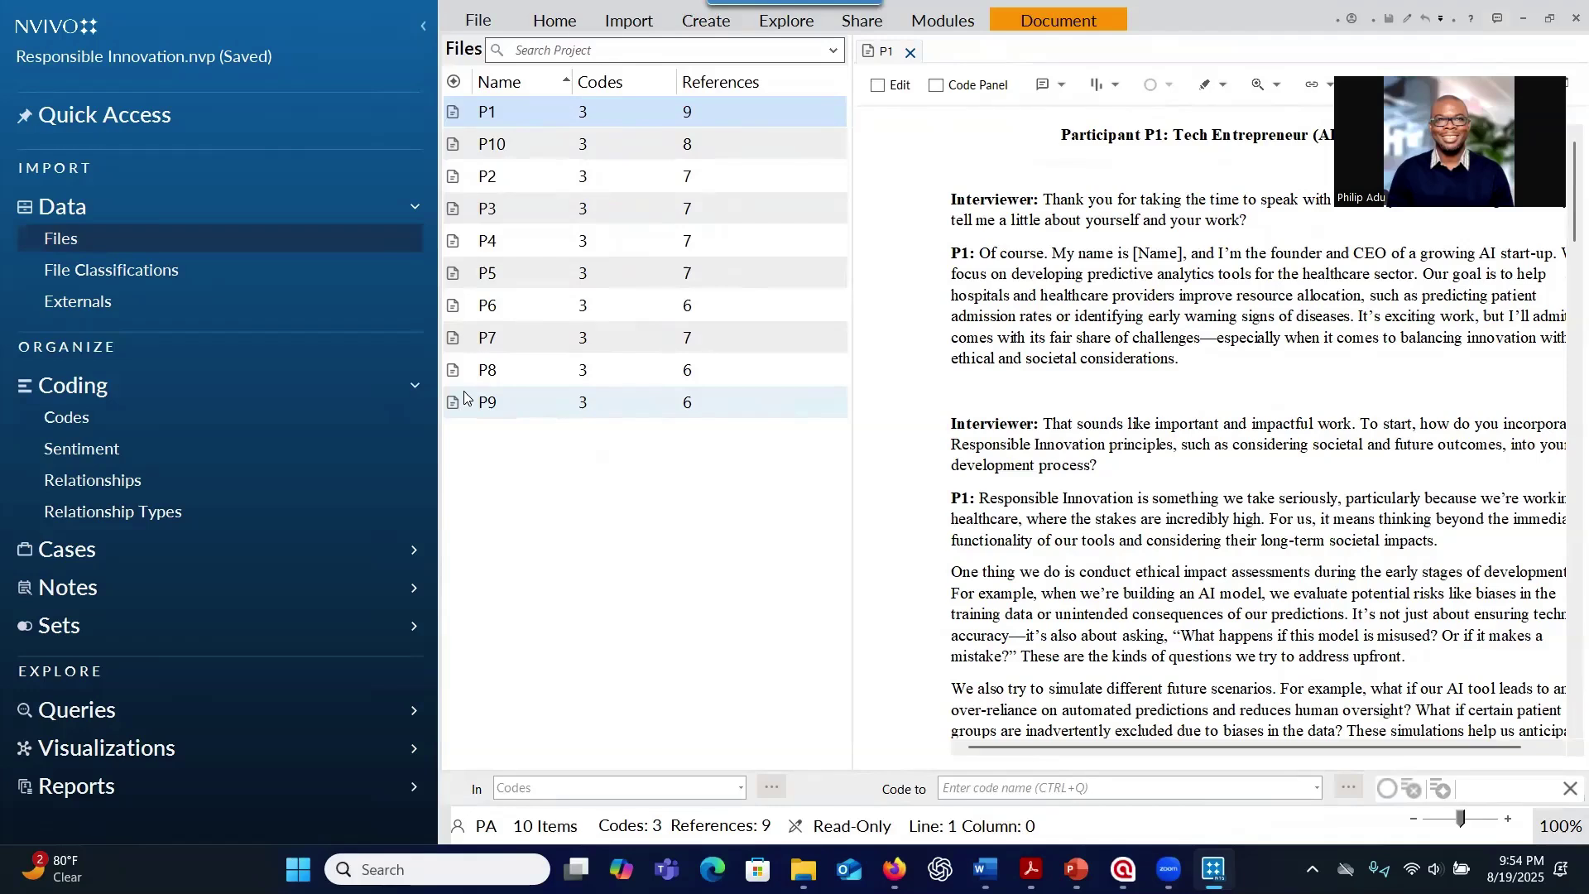
click(98, 426)
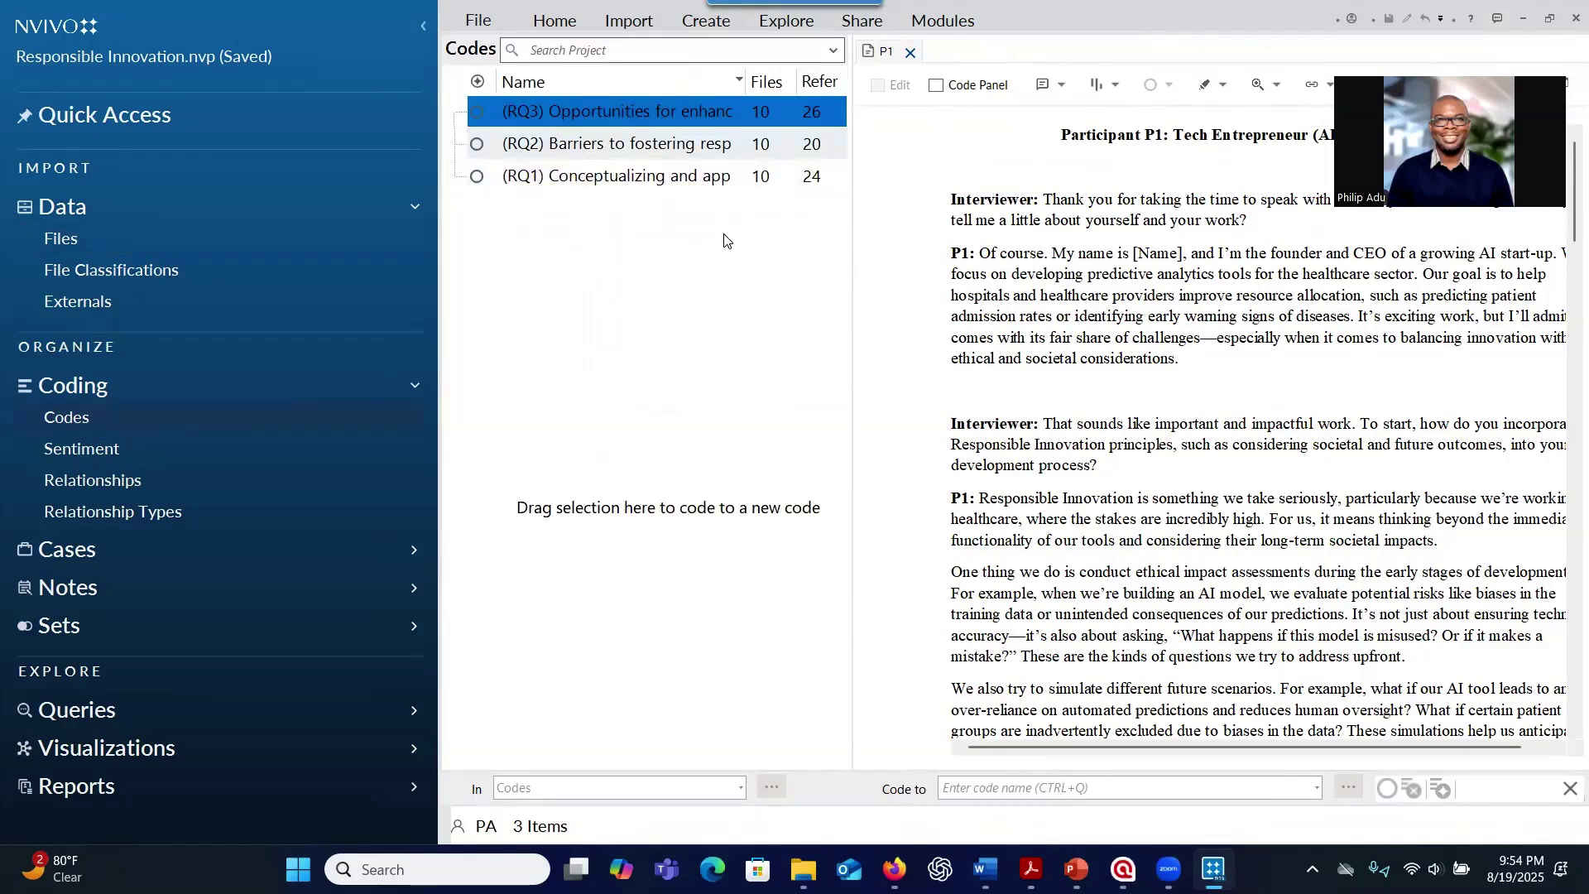
drag(1050, 254, 1110, 323)
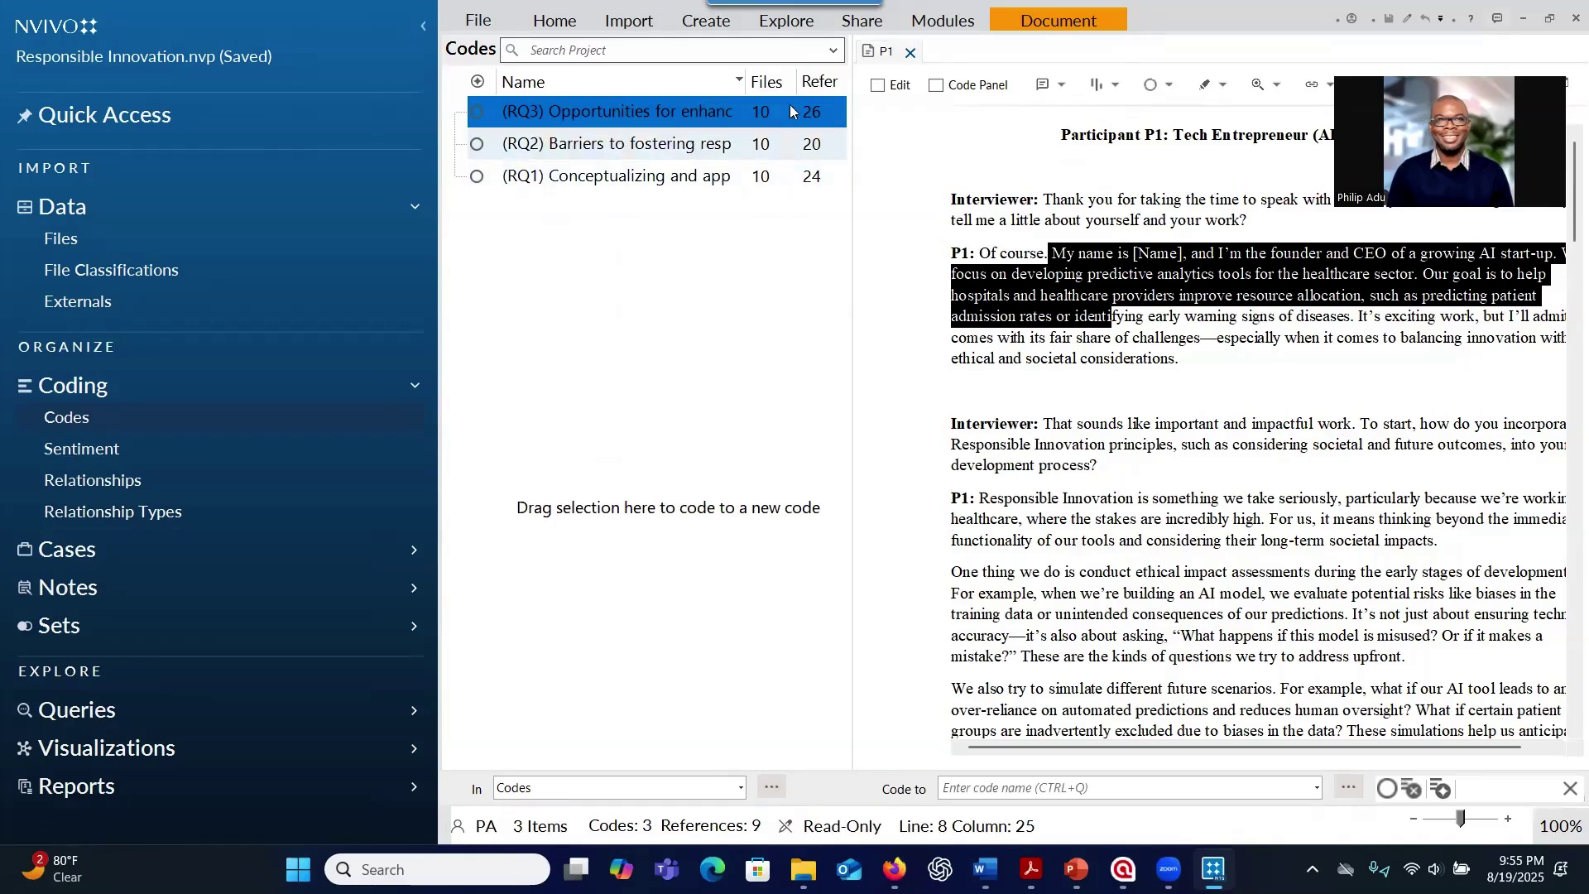
click(912, 52)
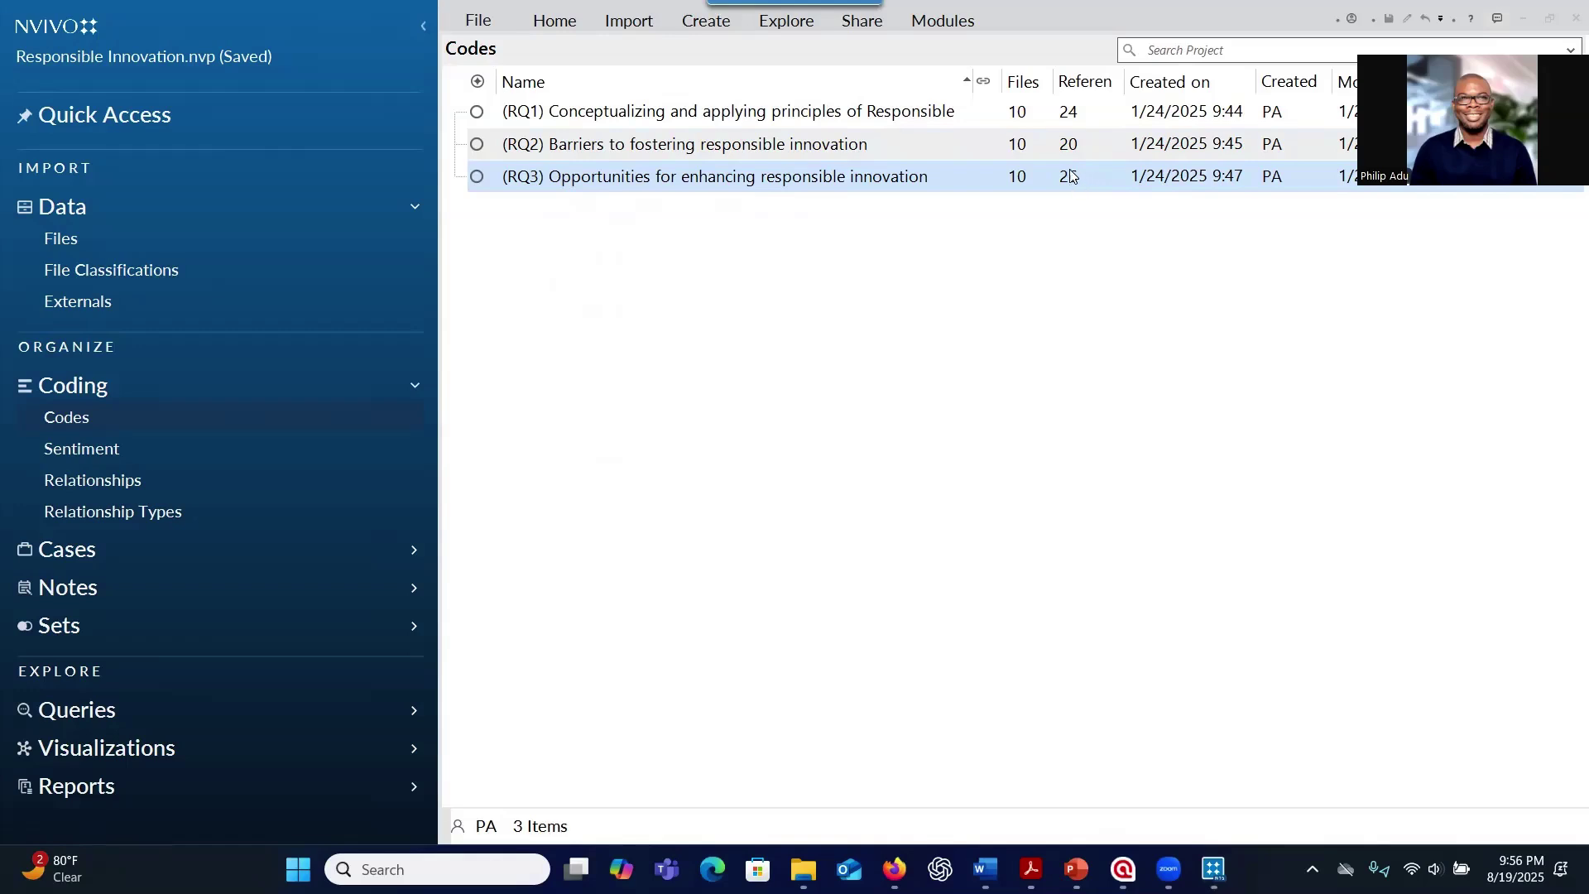
Accept the AI Terms of Use and generate AI-suggested child codes for "(RQ1) Conceptualizing and applying principles of Responsible Innovation".
right_click(678, 120)
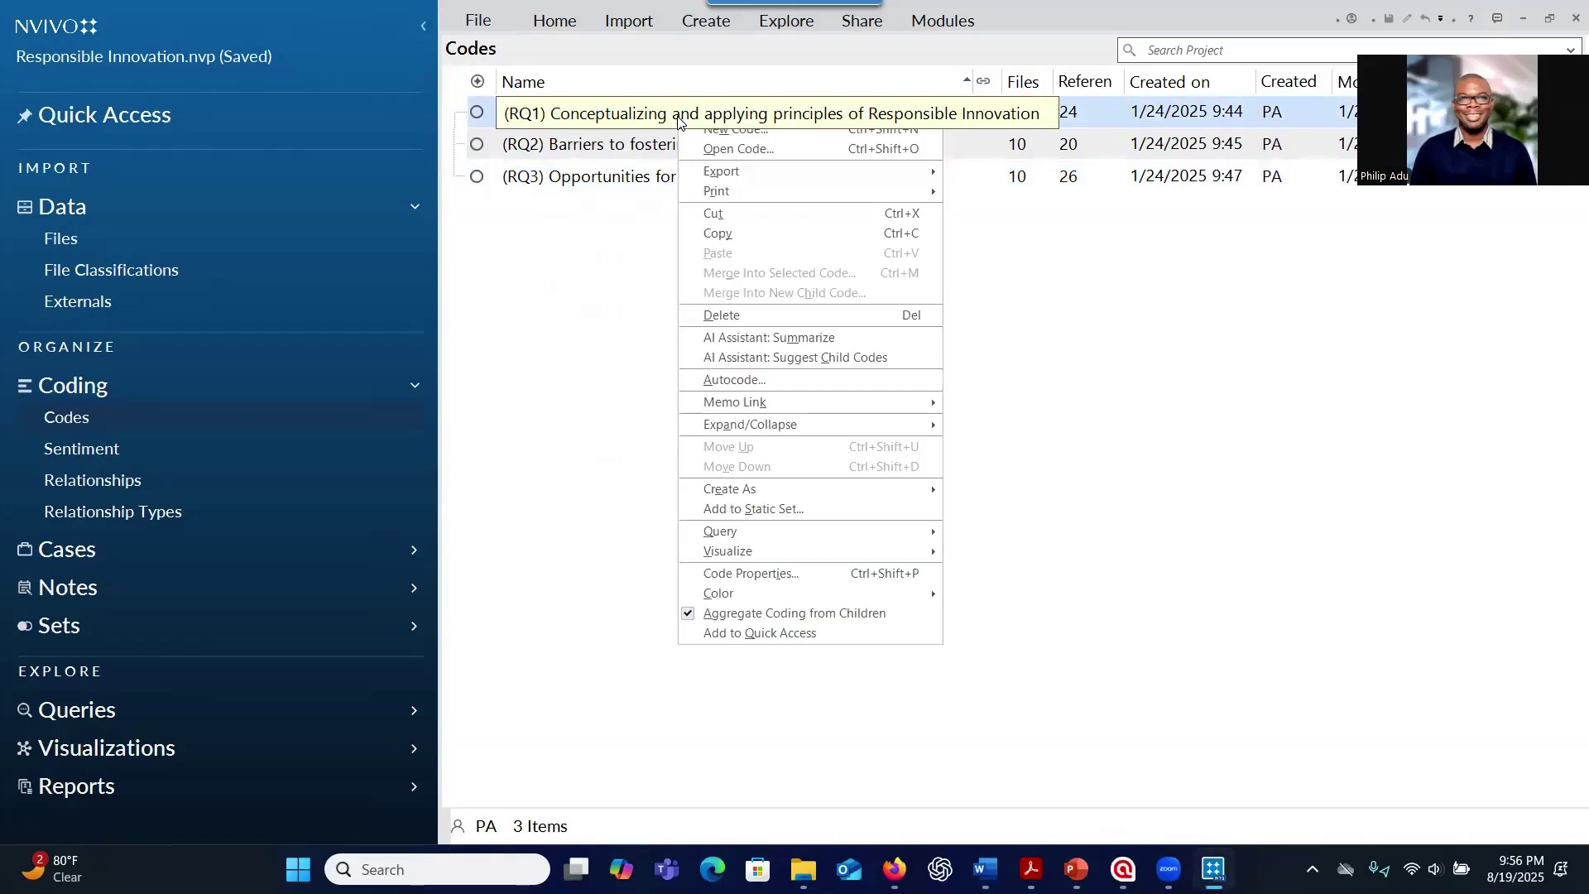
click(789, 360)
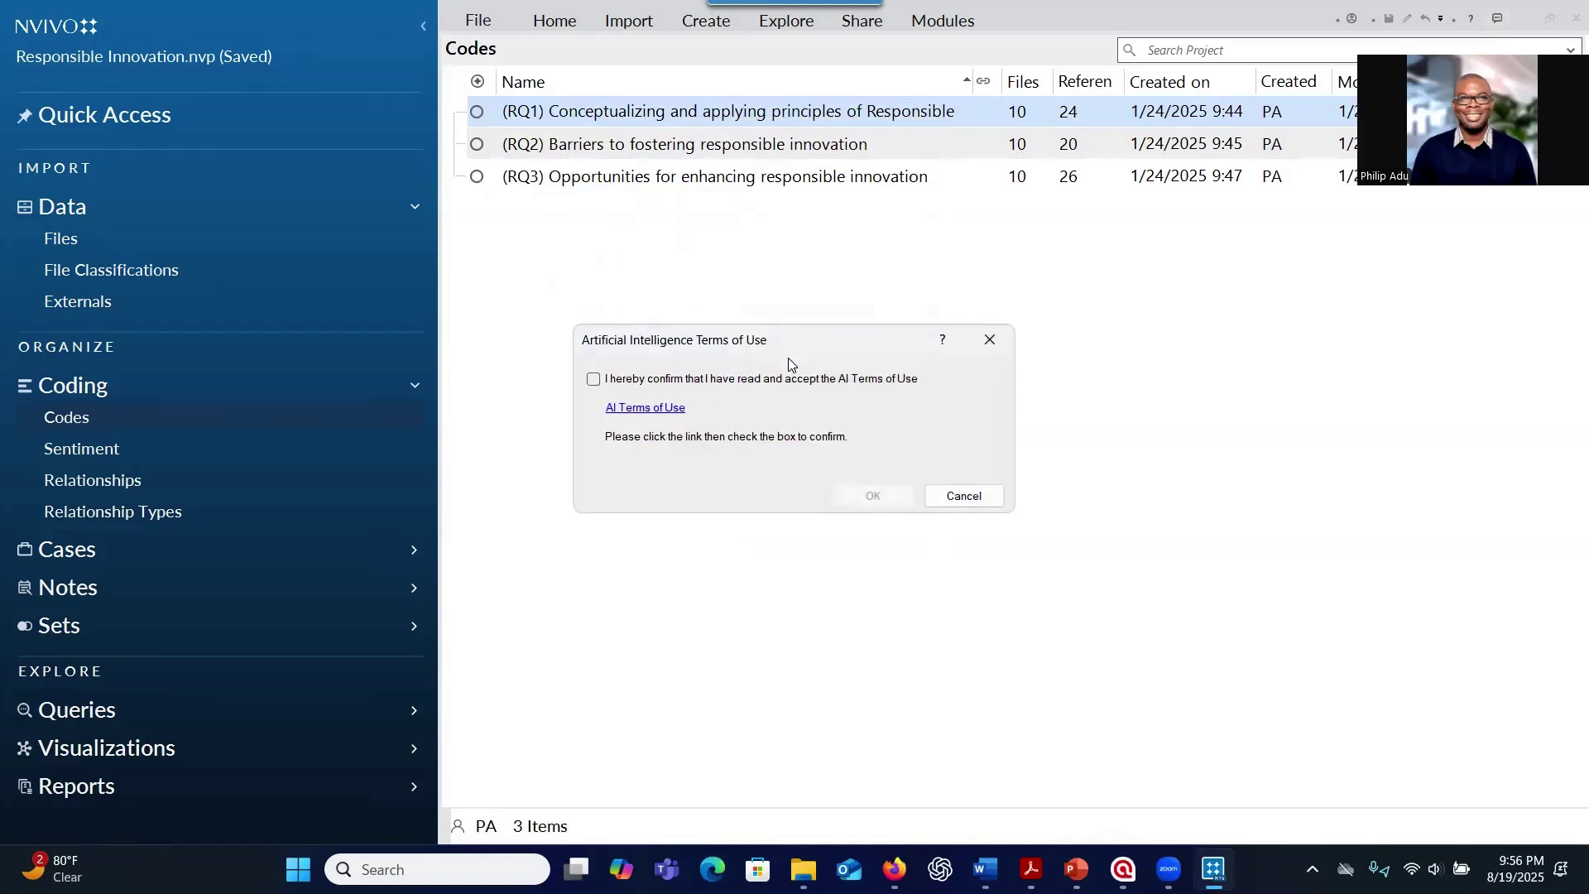
click(632, 408)
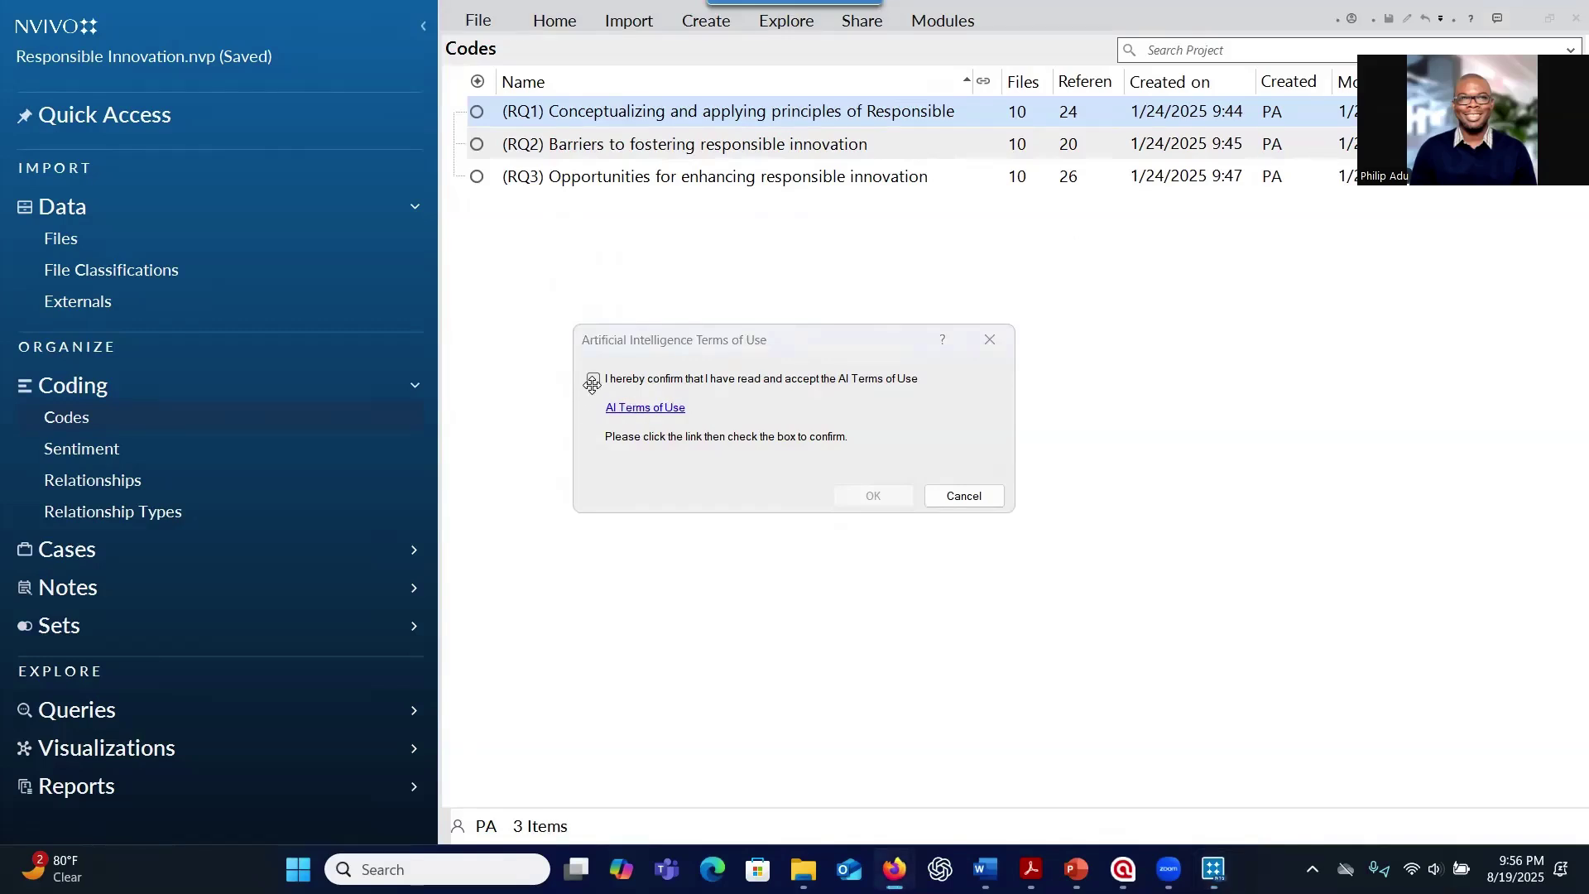
click(592, 380)
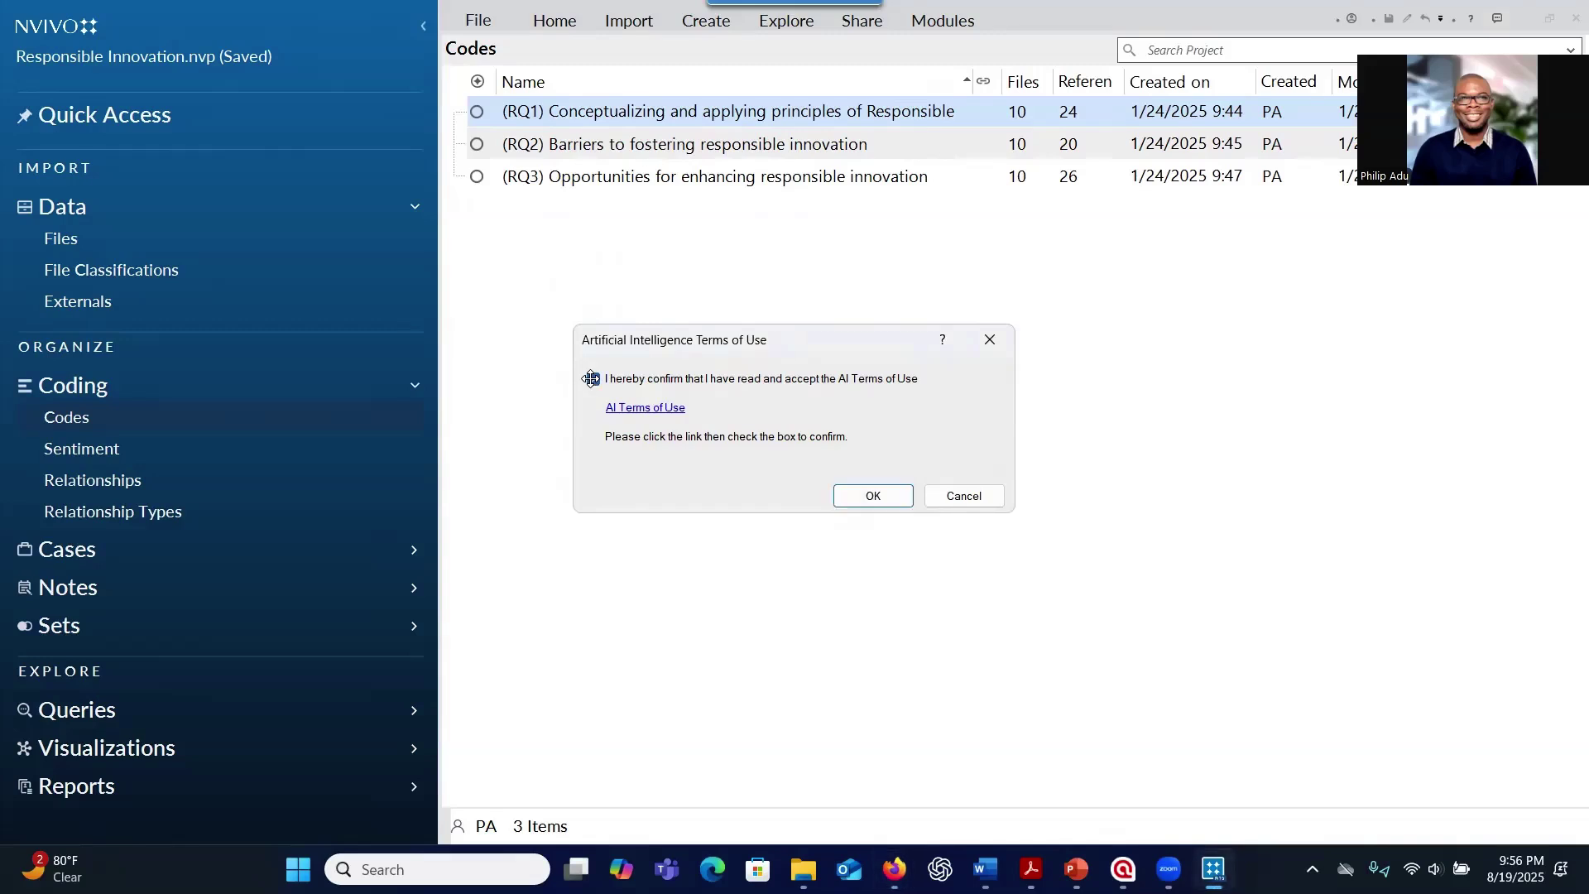
click(871, 495)
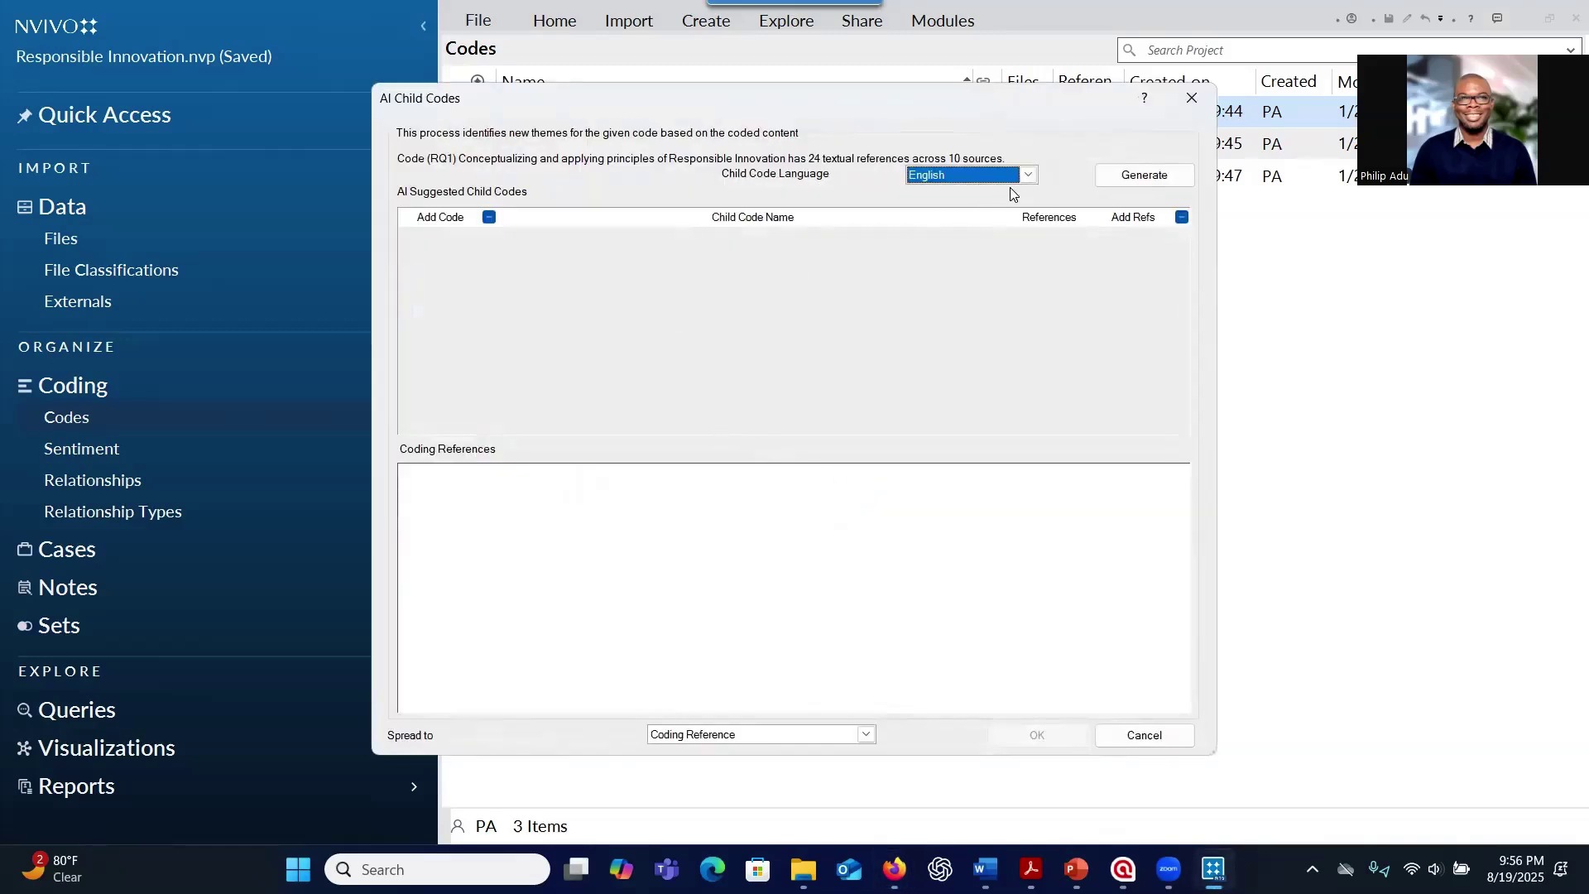
click(1113, 184)
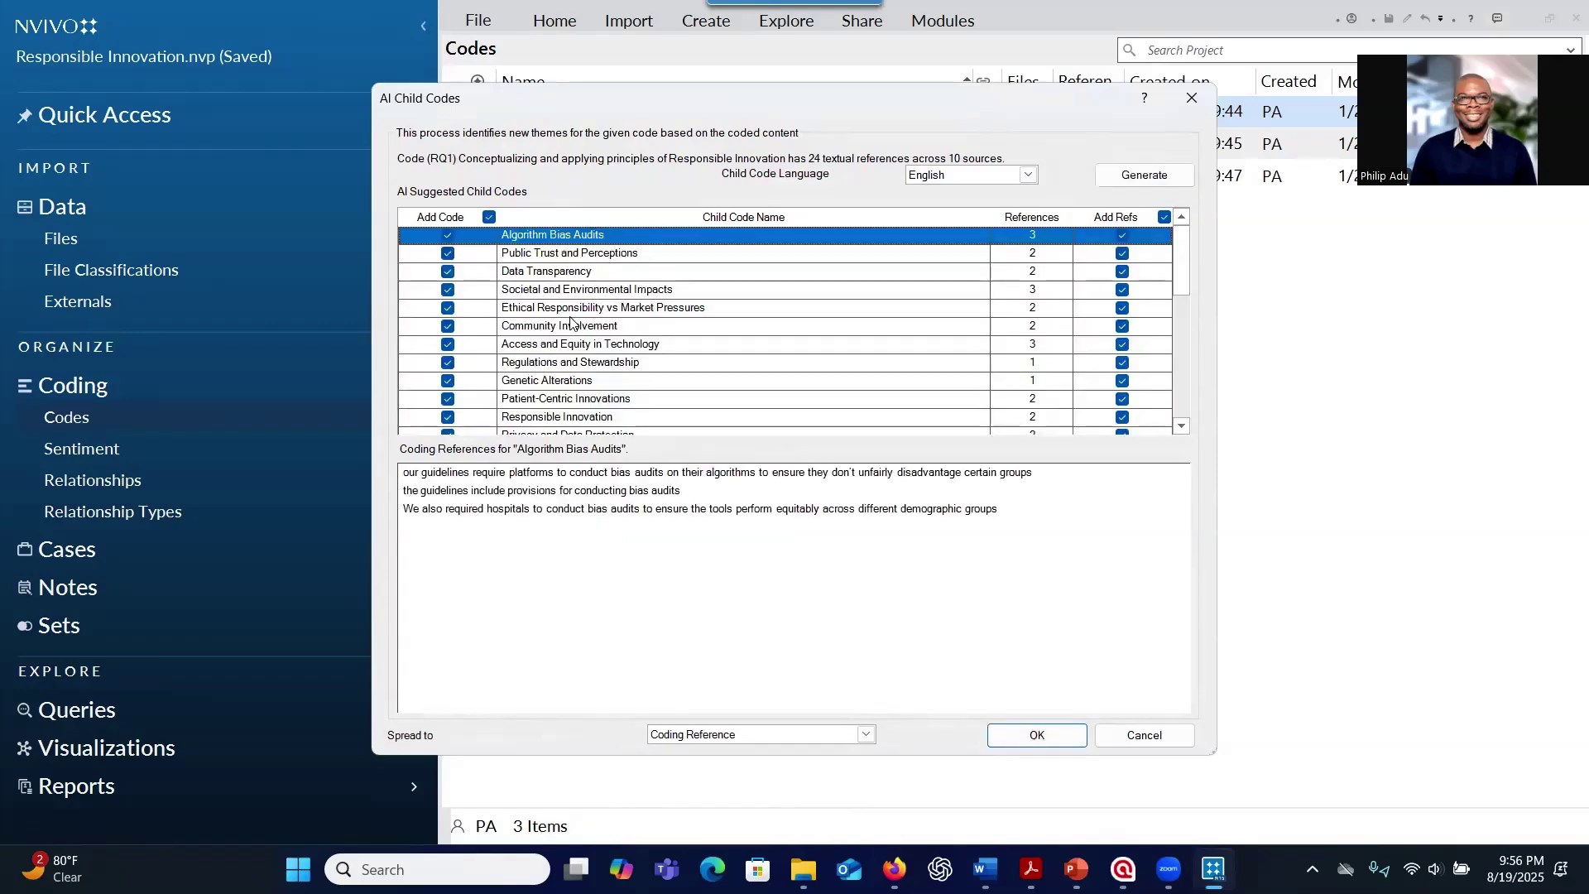
Review the AI-suggested child codes for RQ1 and the coding references behind several, including "Access and Equity in Technology", "Responsible Innovation" and "Community Involvement".
scroll(556, 297, down, 1)
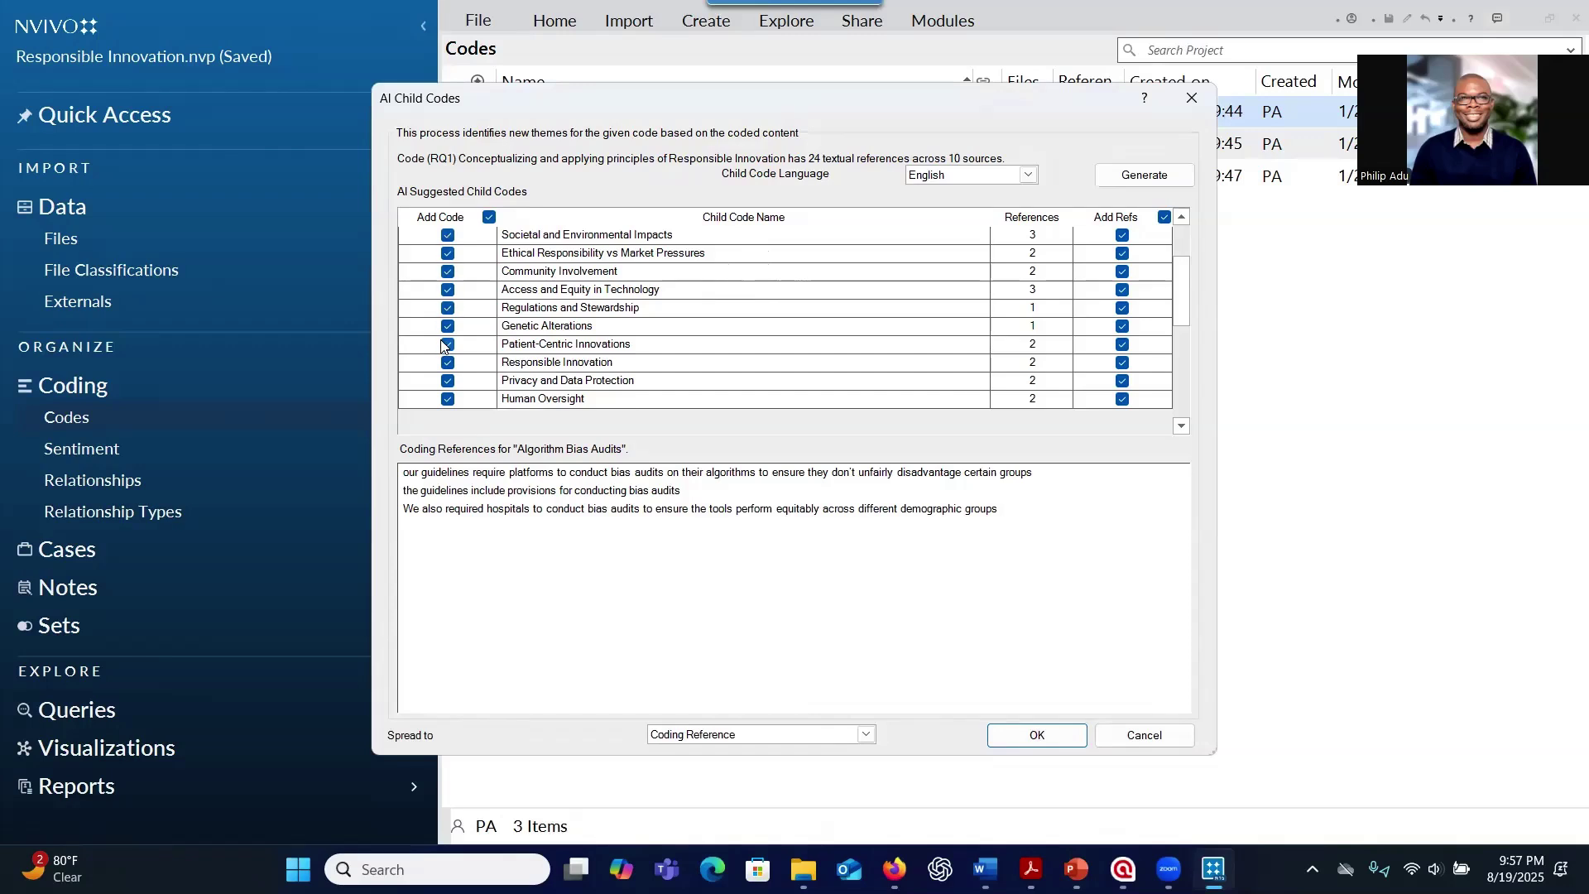
click(448, 290)
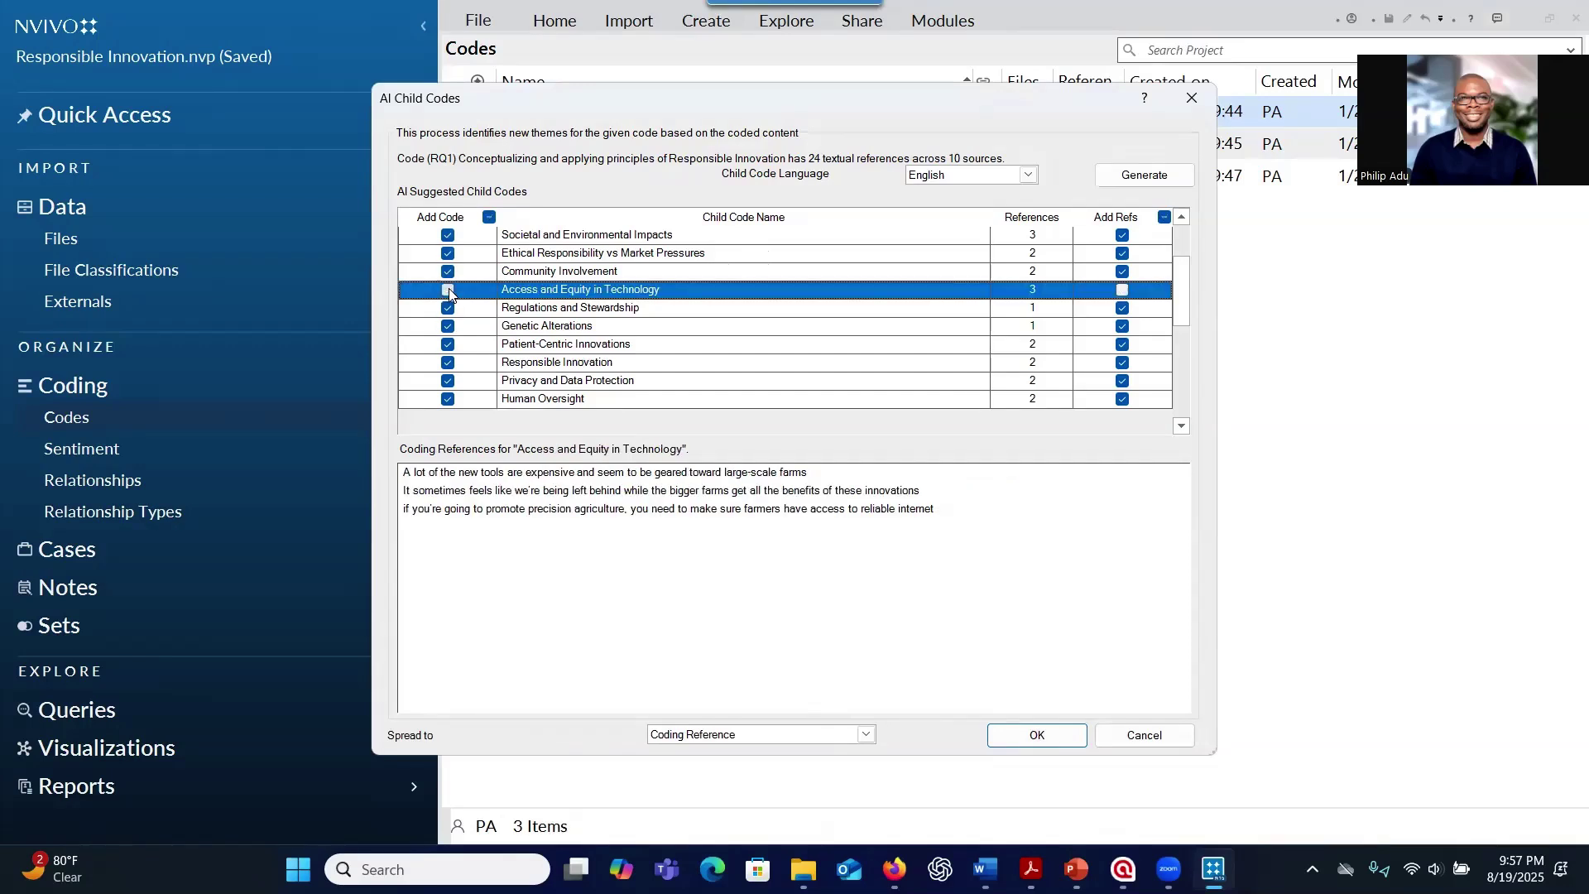
click(448, 290)
click(552, 491)
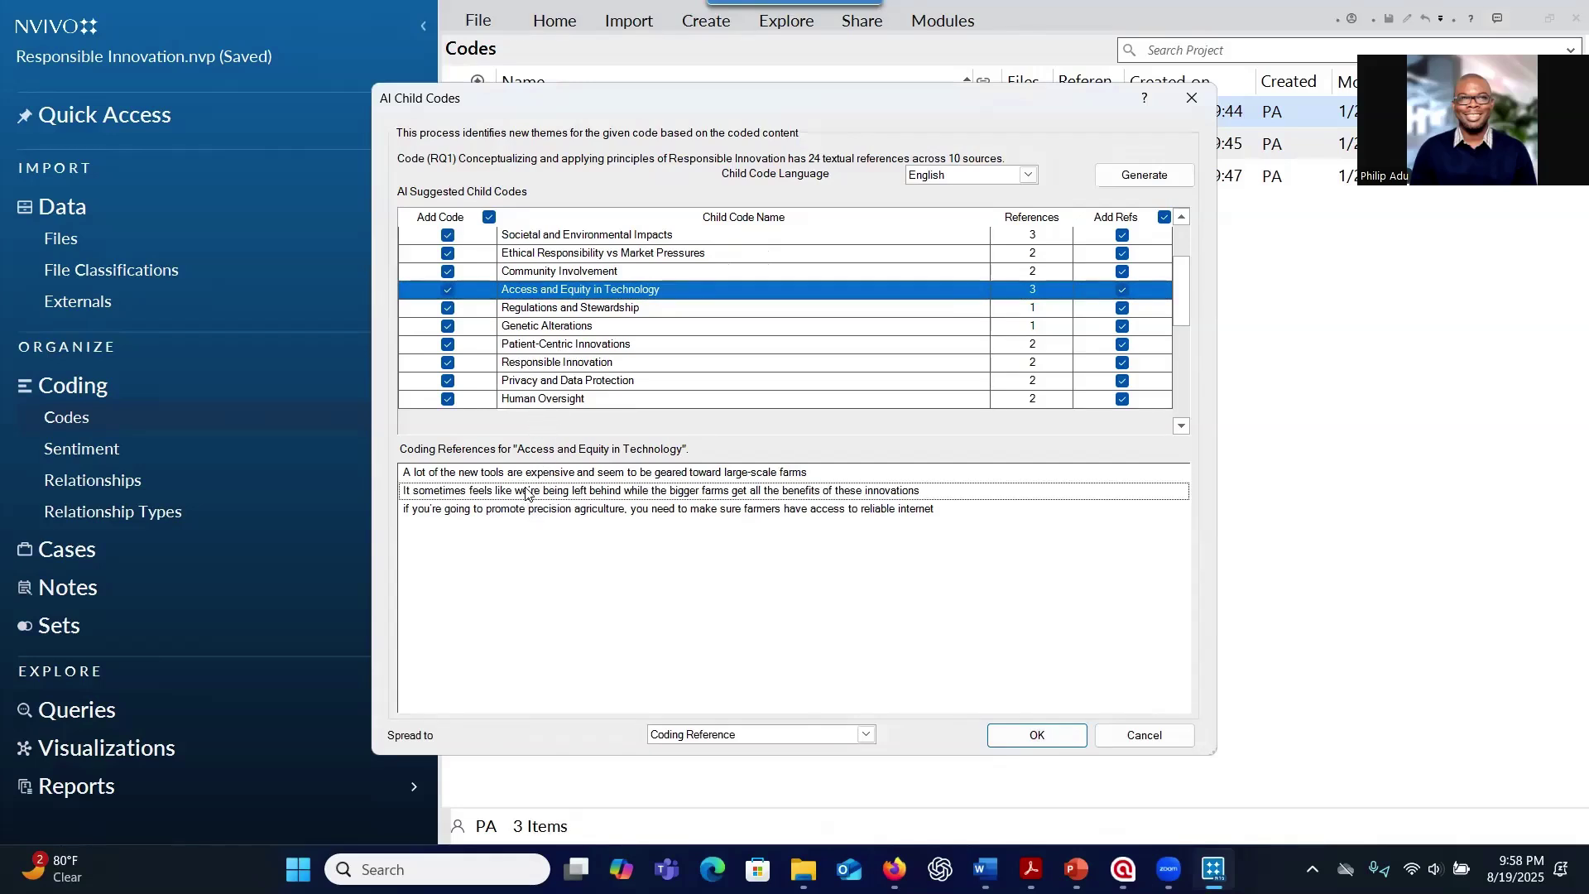
click(549, 364)
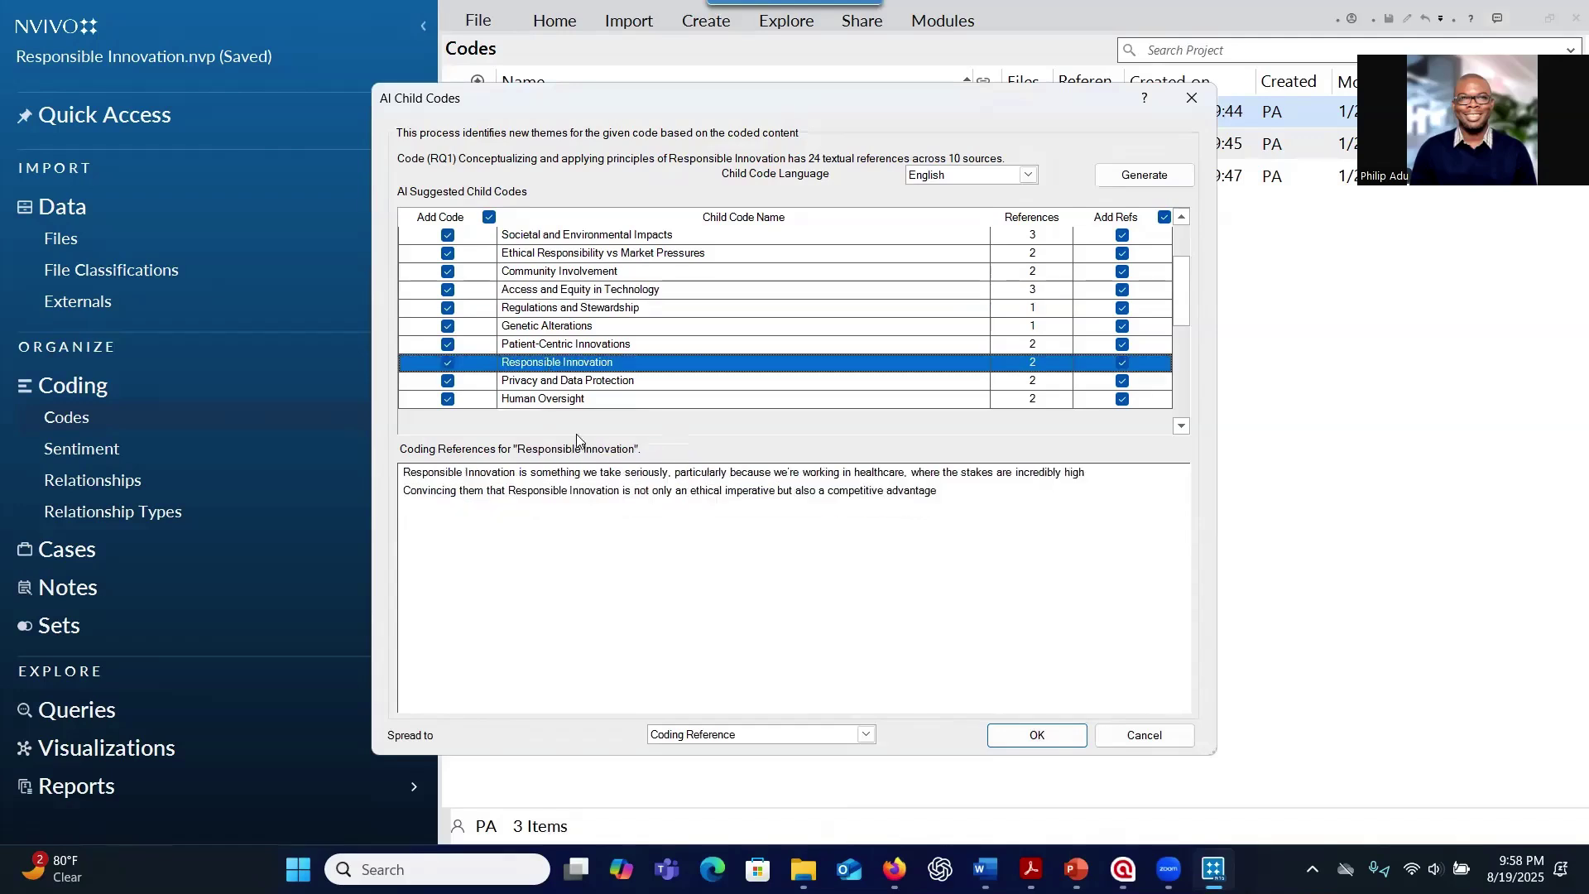
click(583, 344)
click(580, 309)
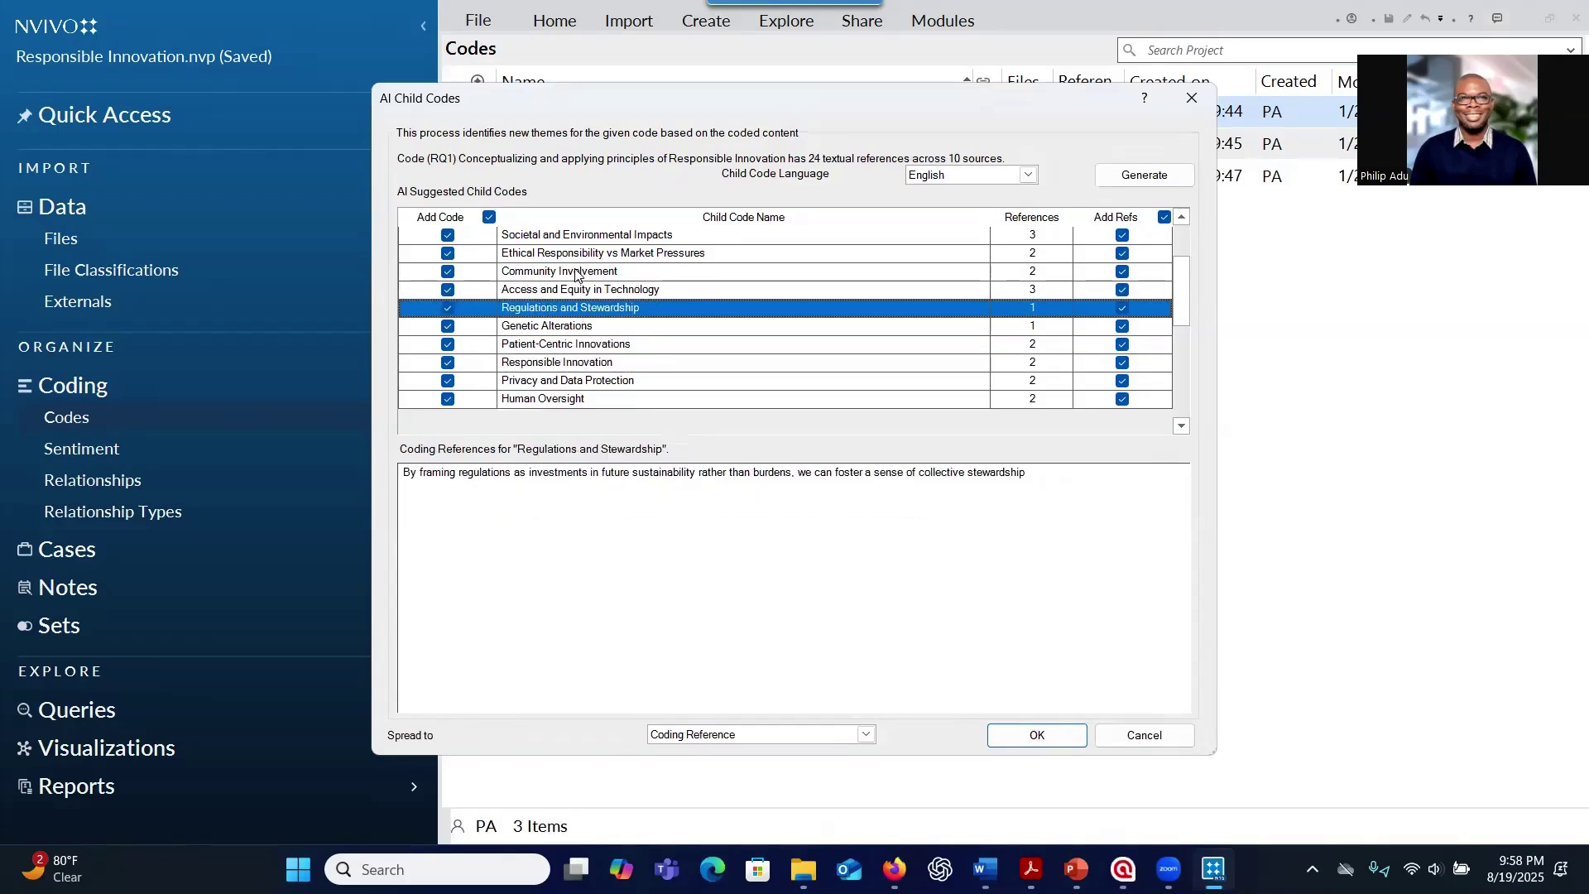
click(577, 274)
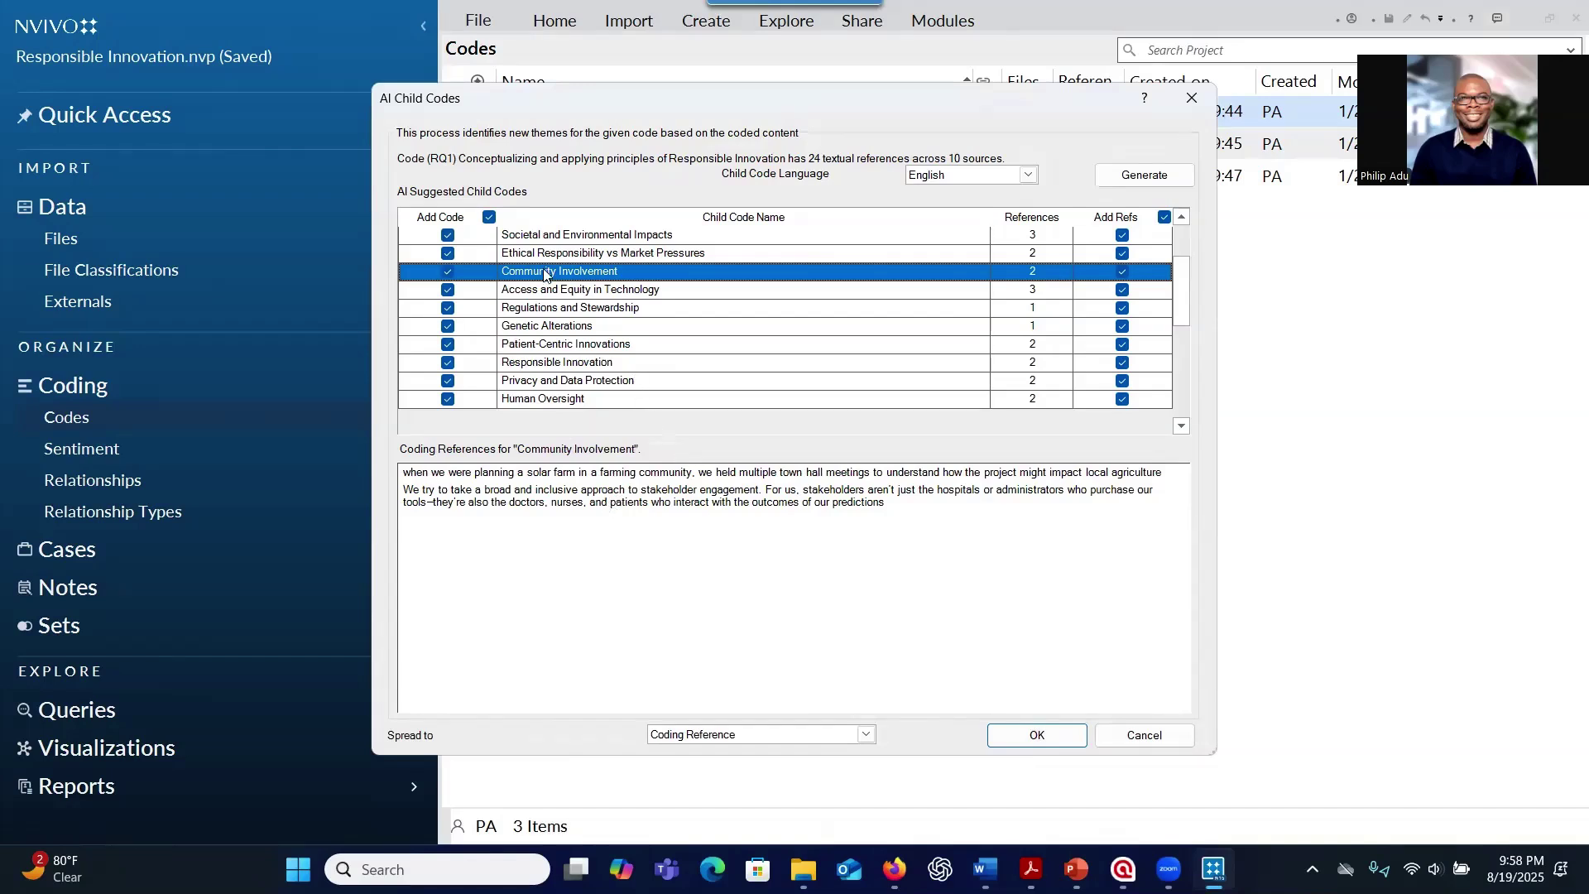
Add all the suggested child codes under the RQ1 code, list them, and inspect the code properties of "Data Transparency".
click(1044, 743)
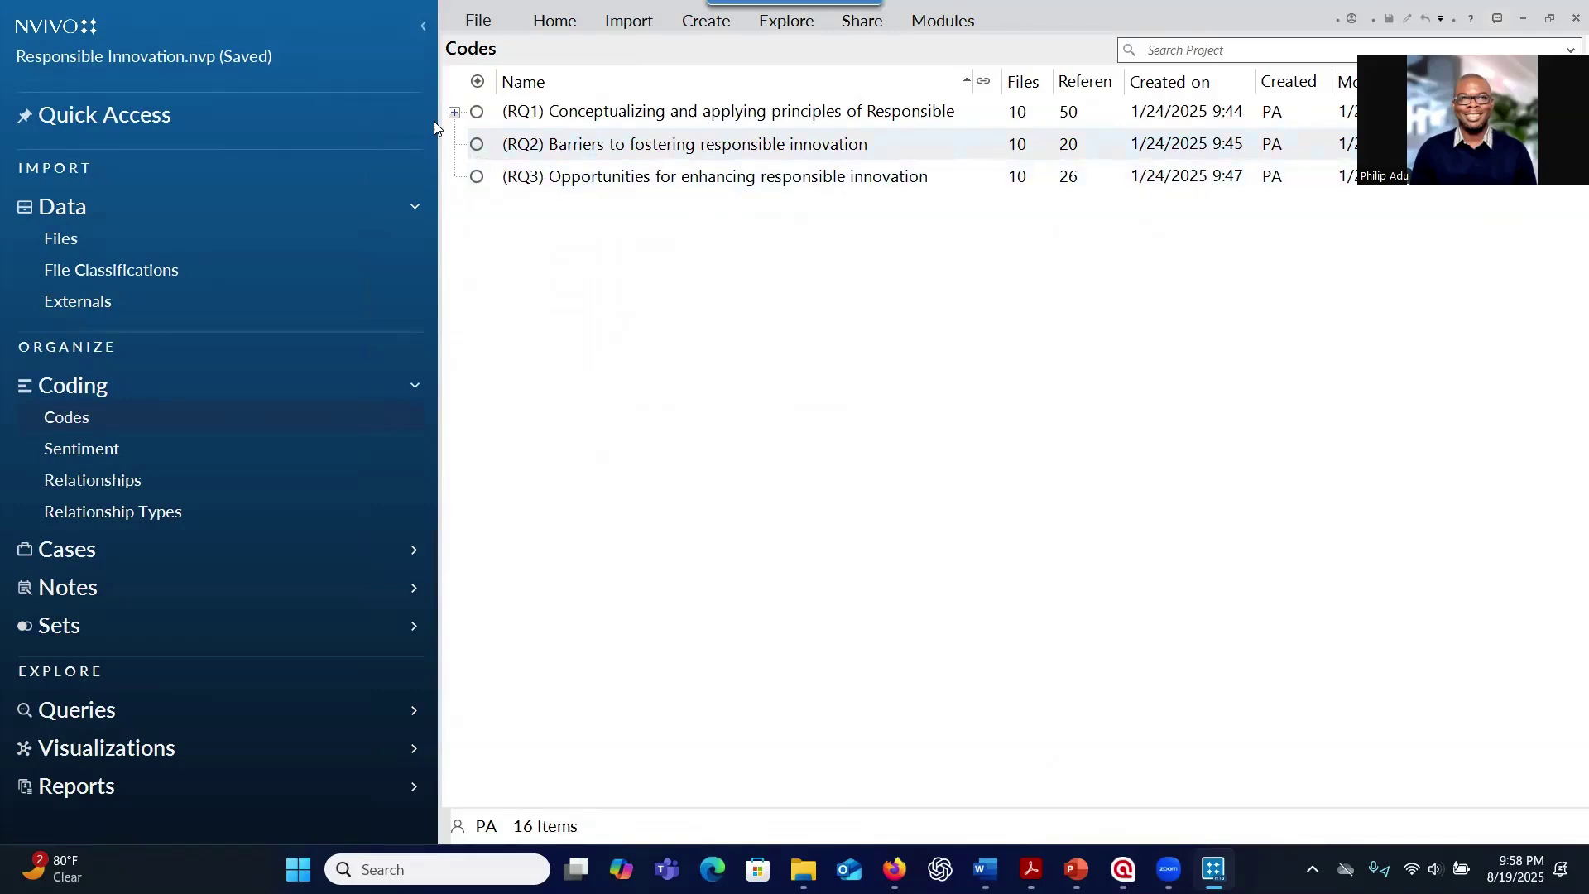
click(455, 112)
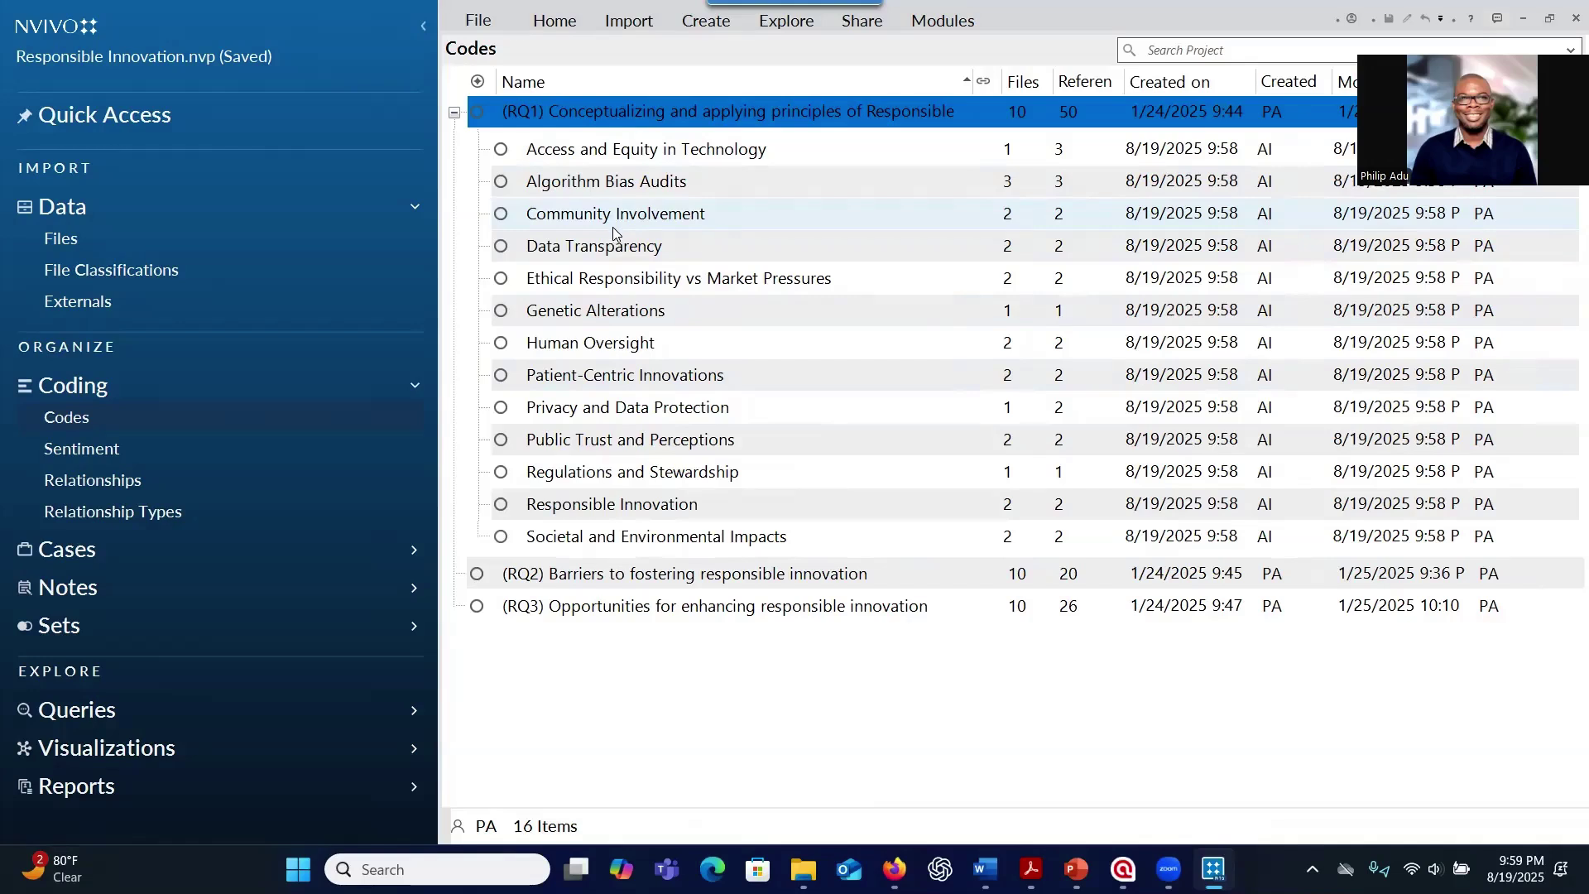
right_click(609, 248)
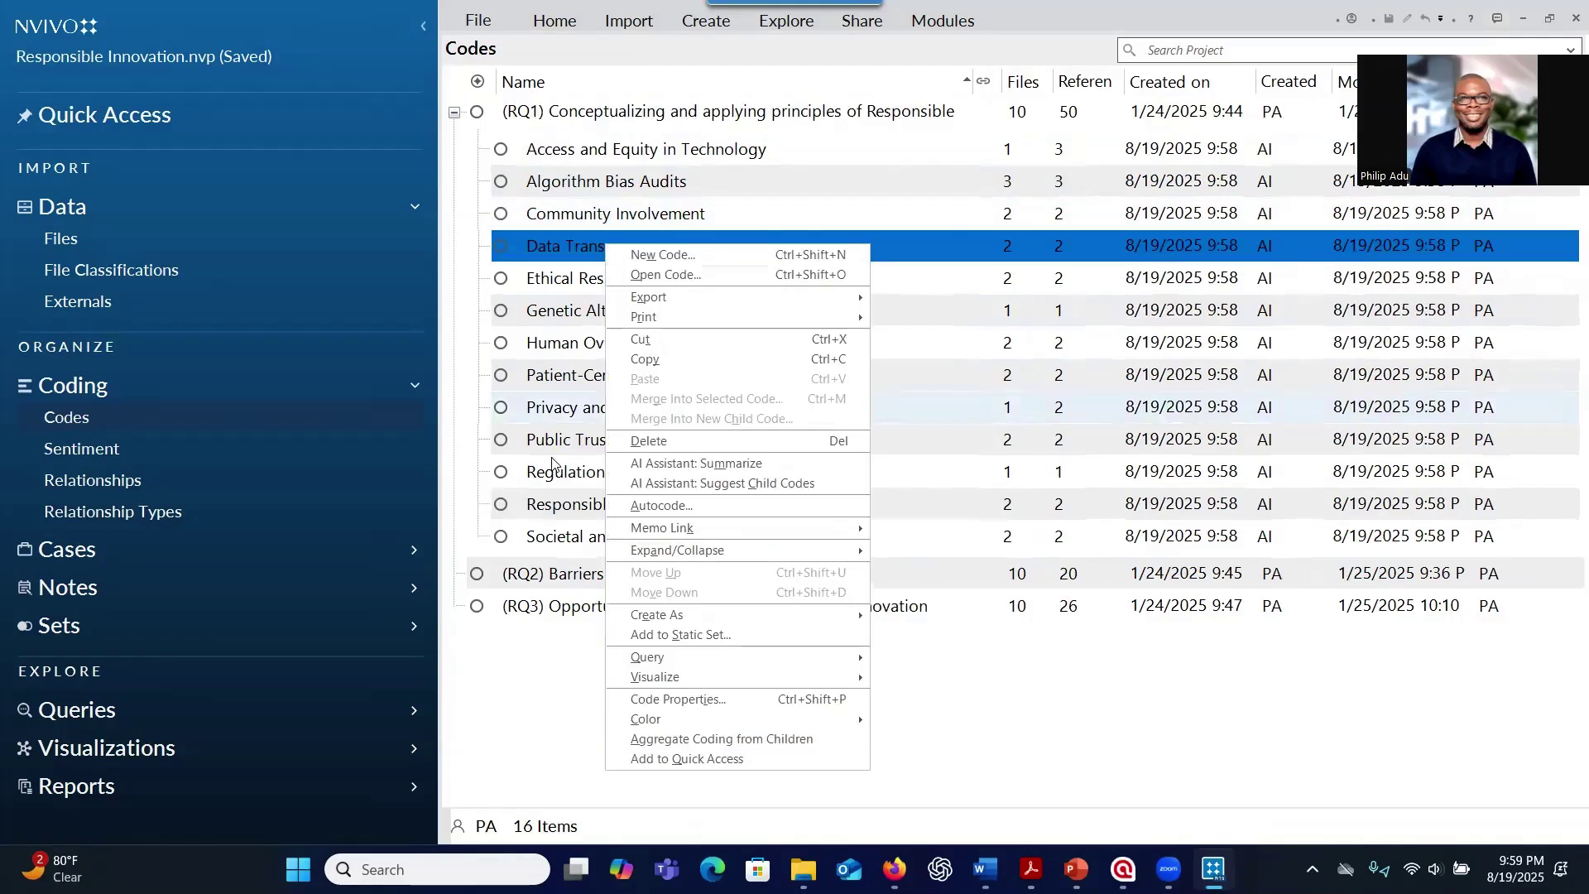
click(650, 700)
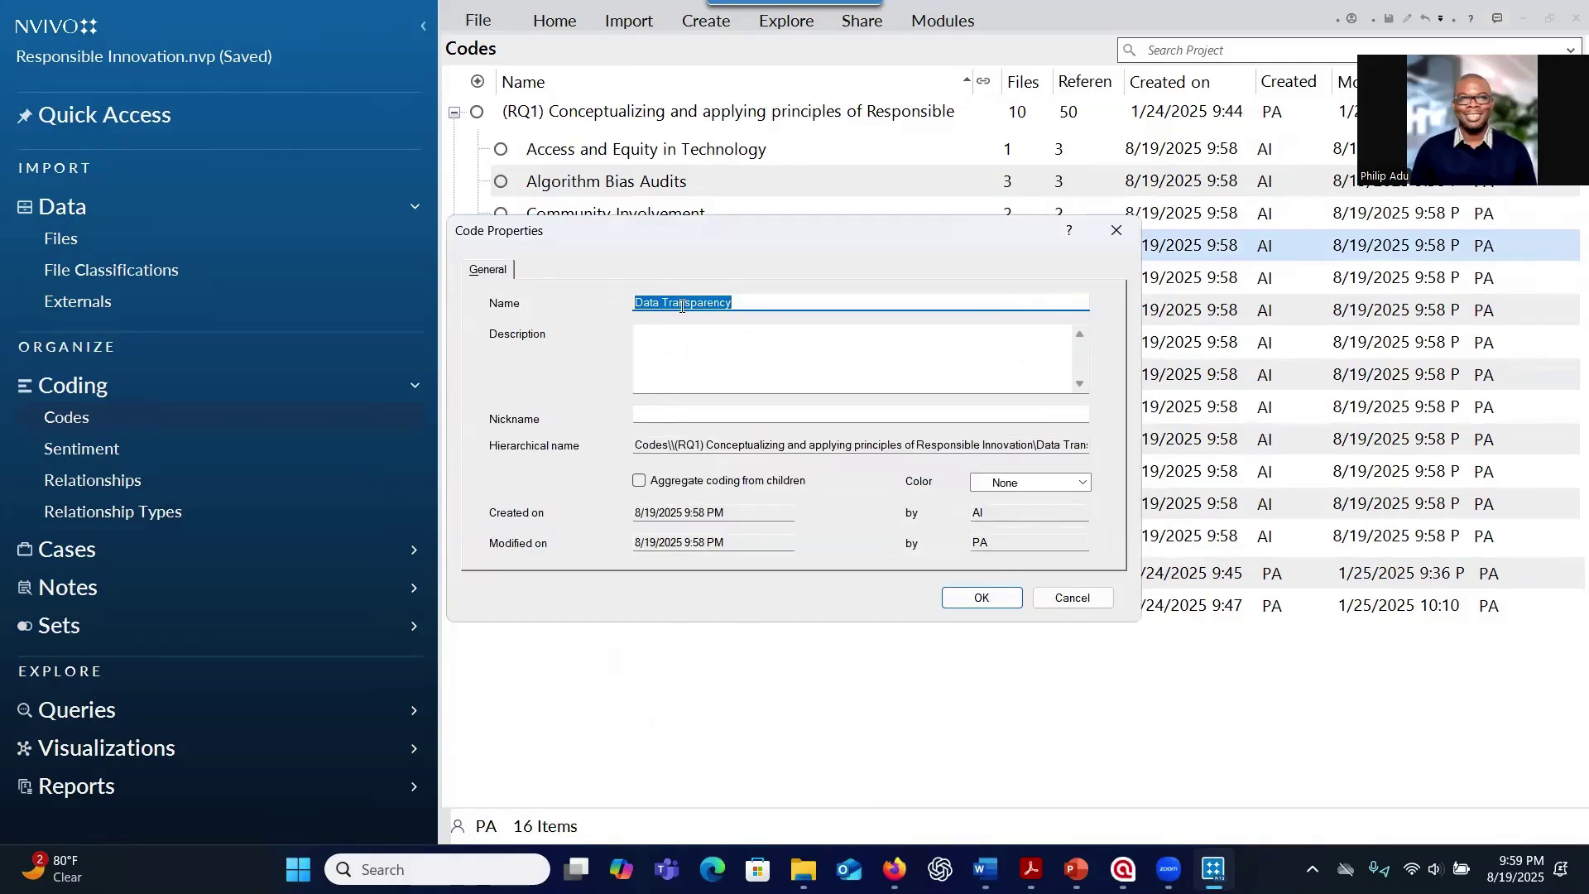
click(965, 599)
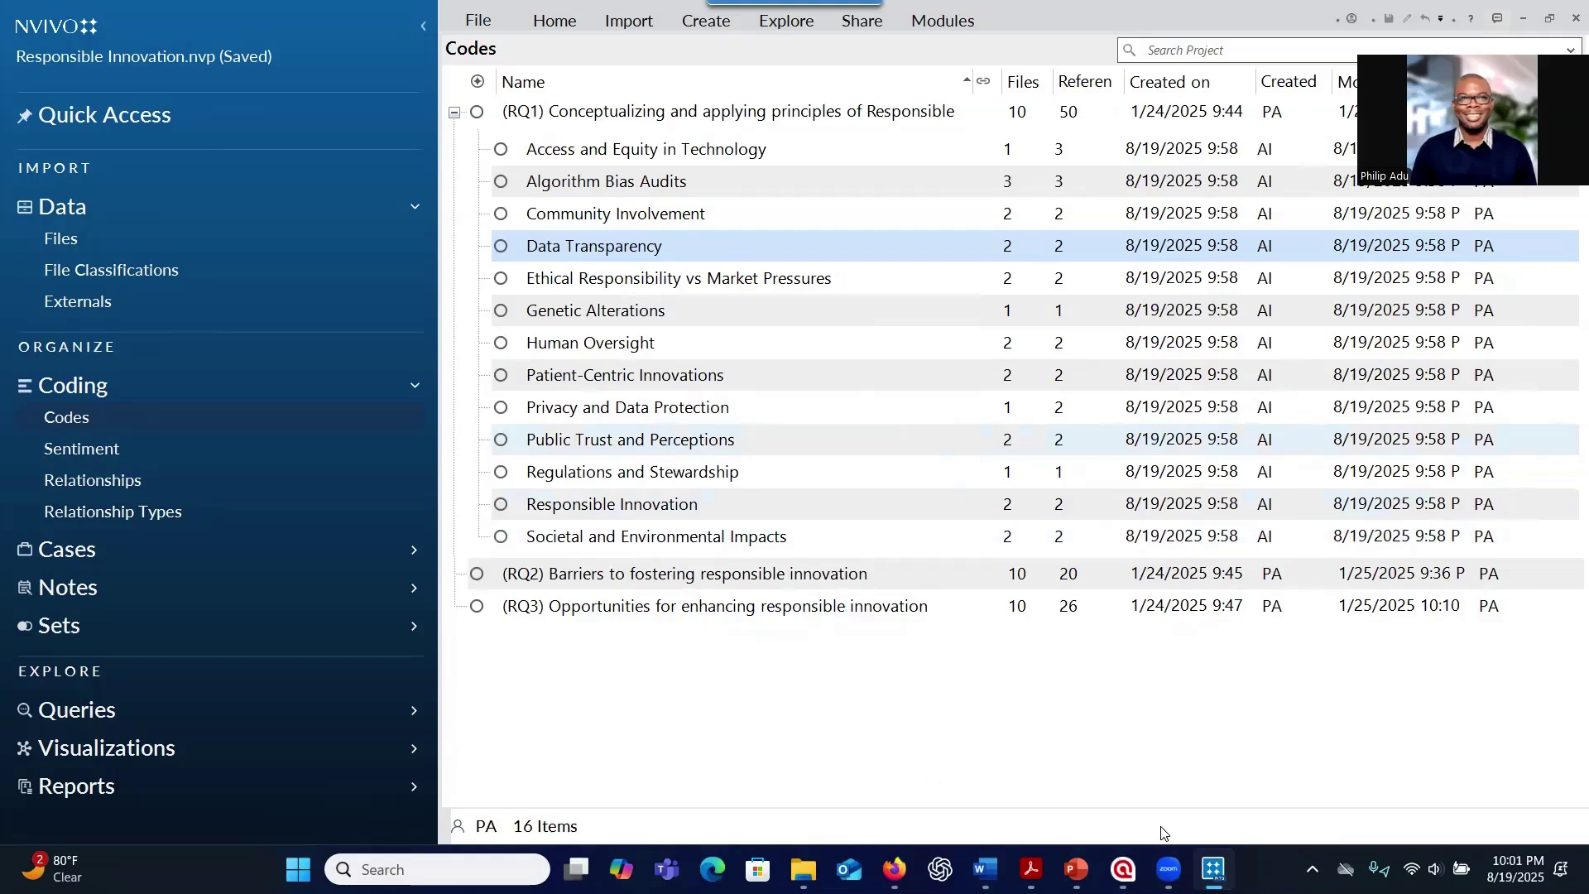
Switch to the "Responsible innovation" project in ATLAS.ti and list its documents in the project explorer.
mouse_move(1123, 869)
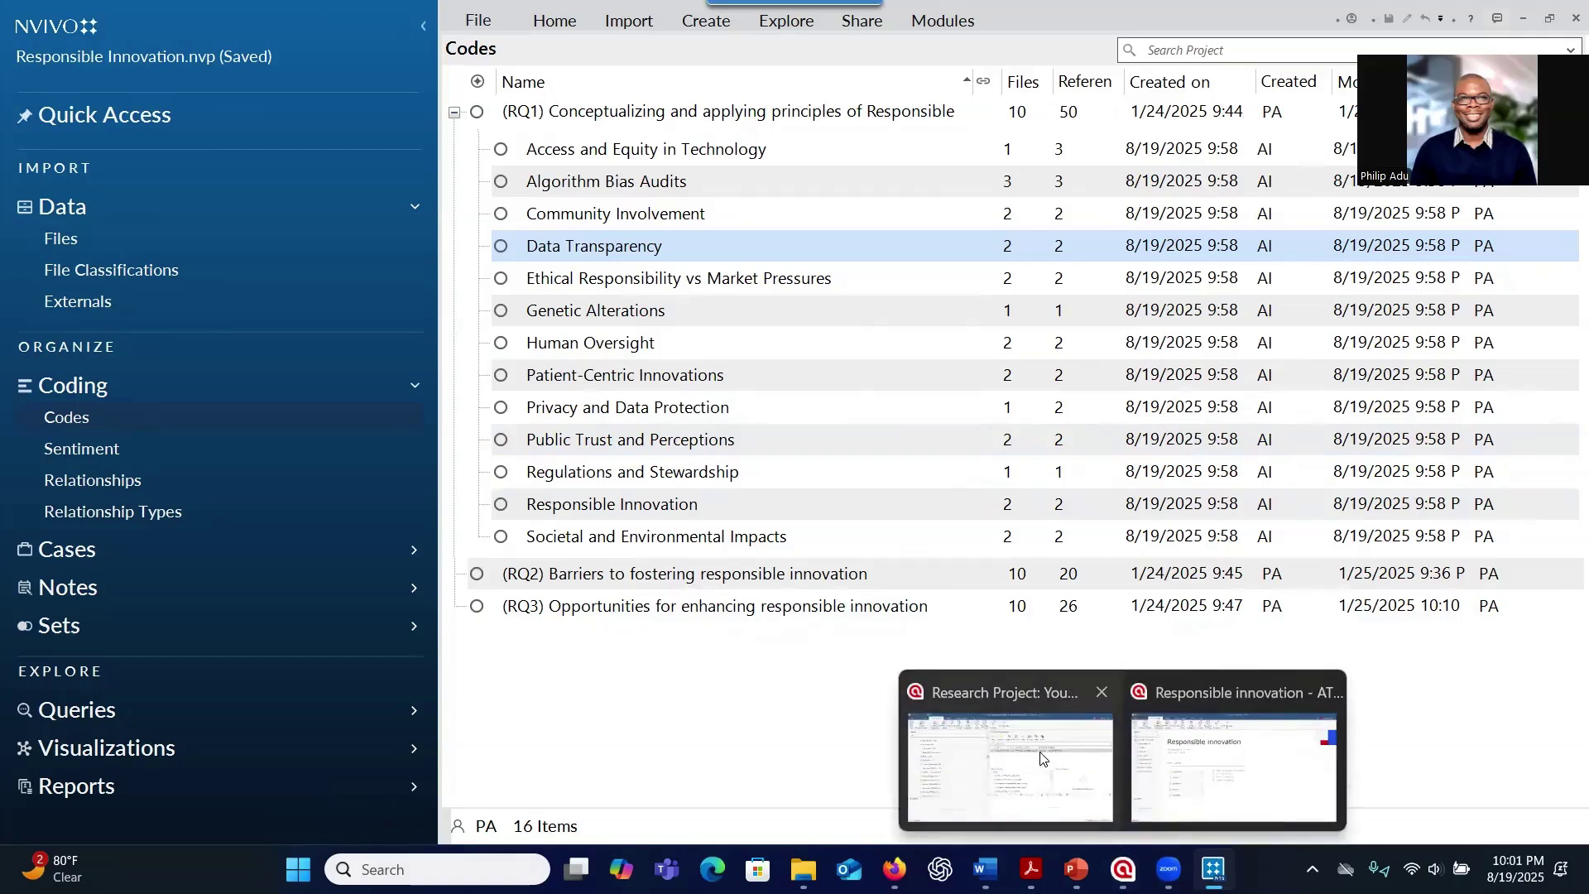
click(1157, 775)
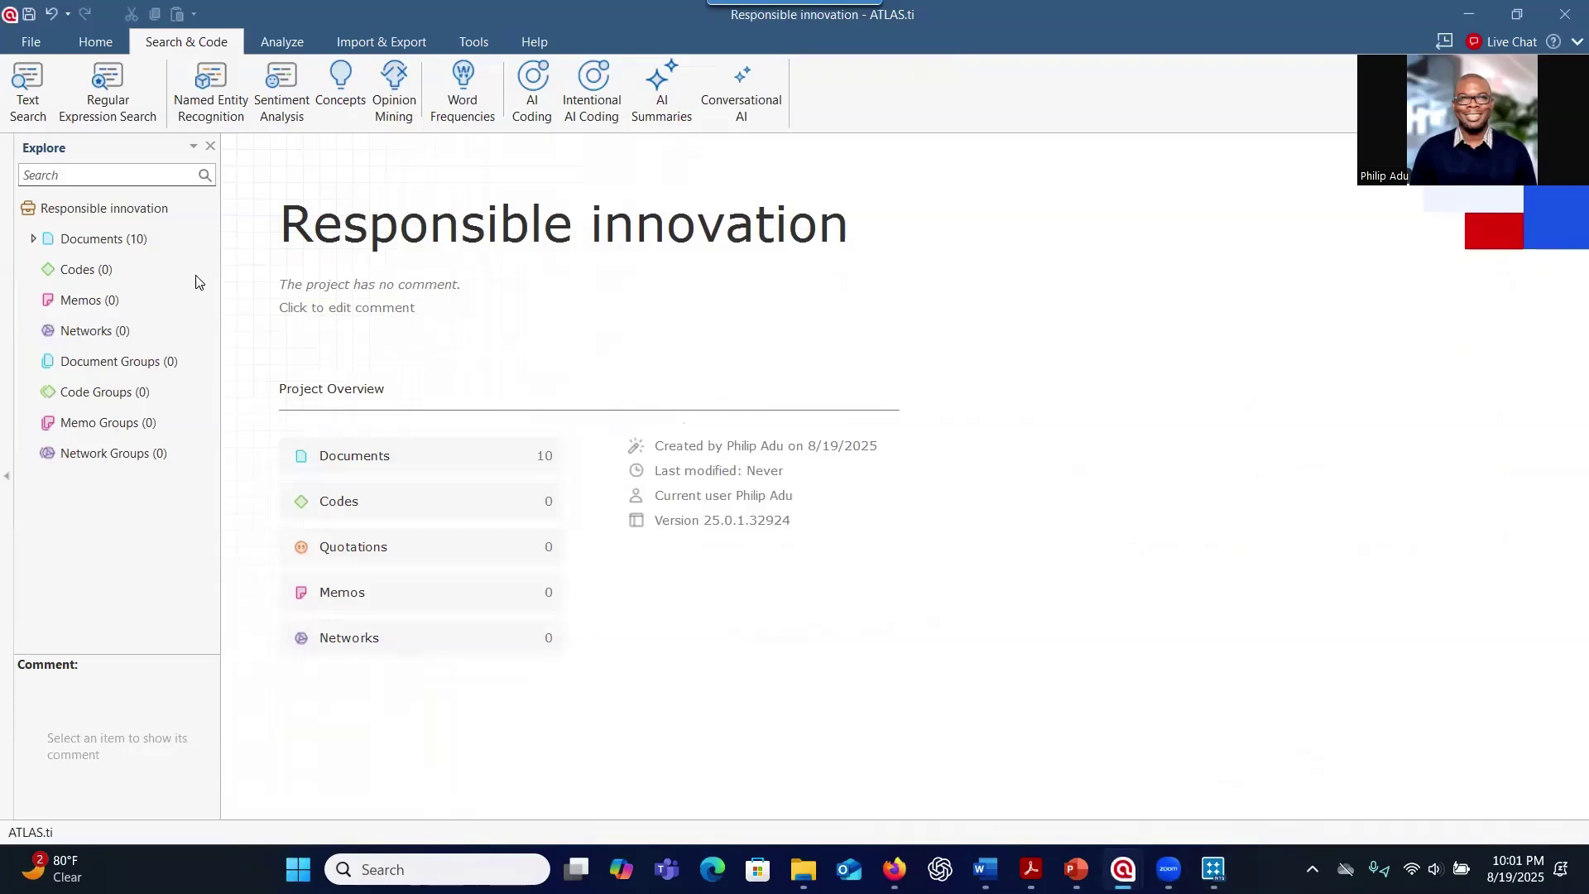
click(115, 244)
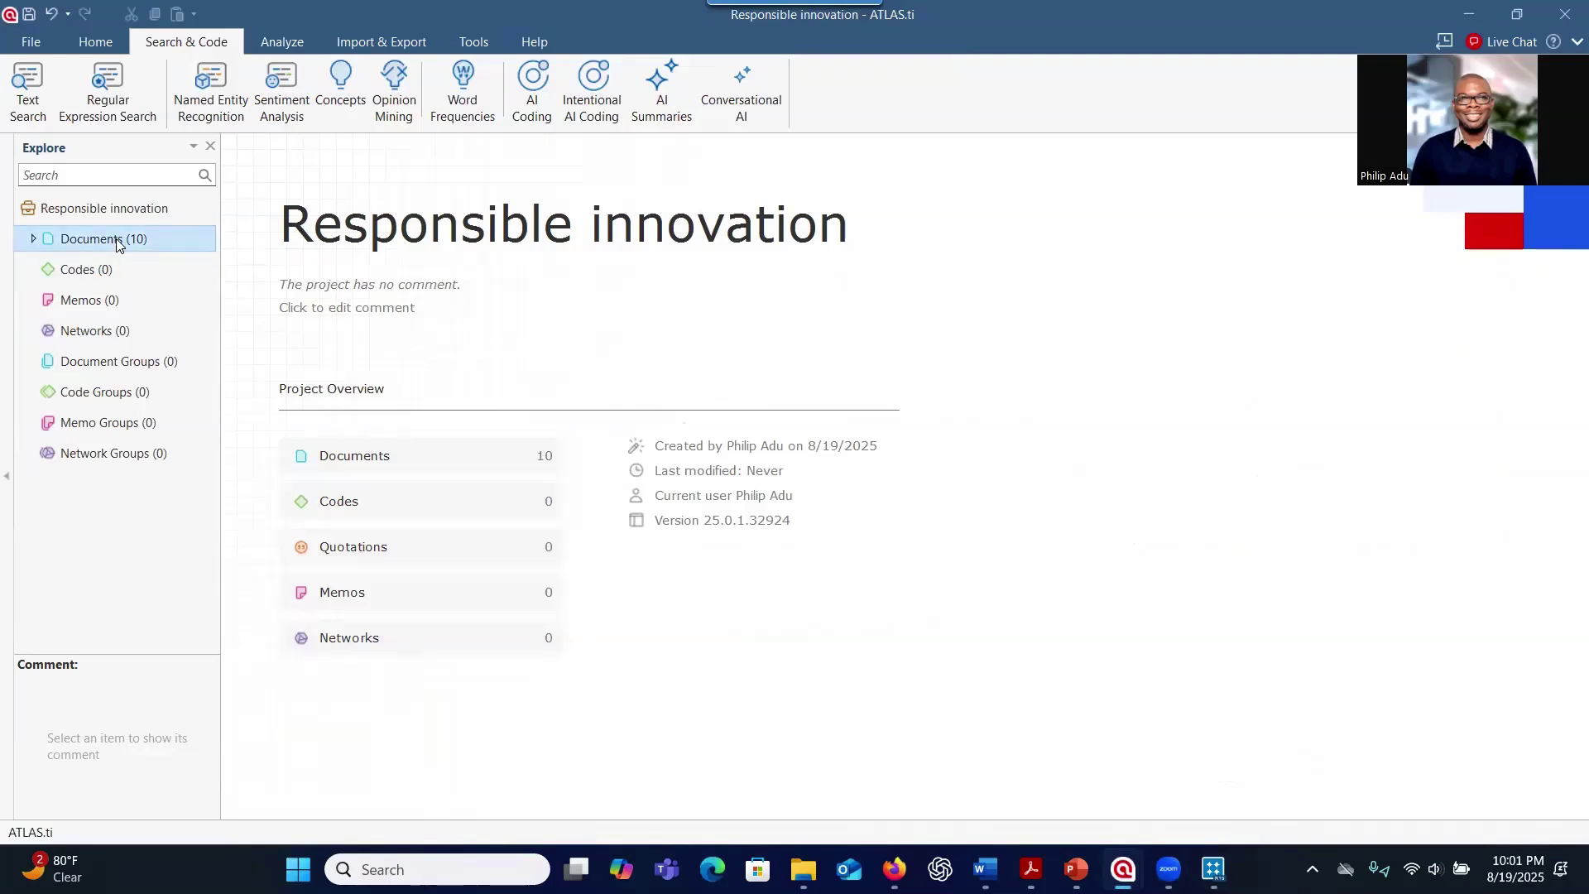
click(34, 239)
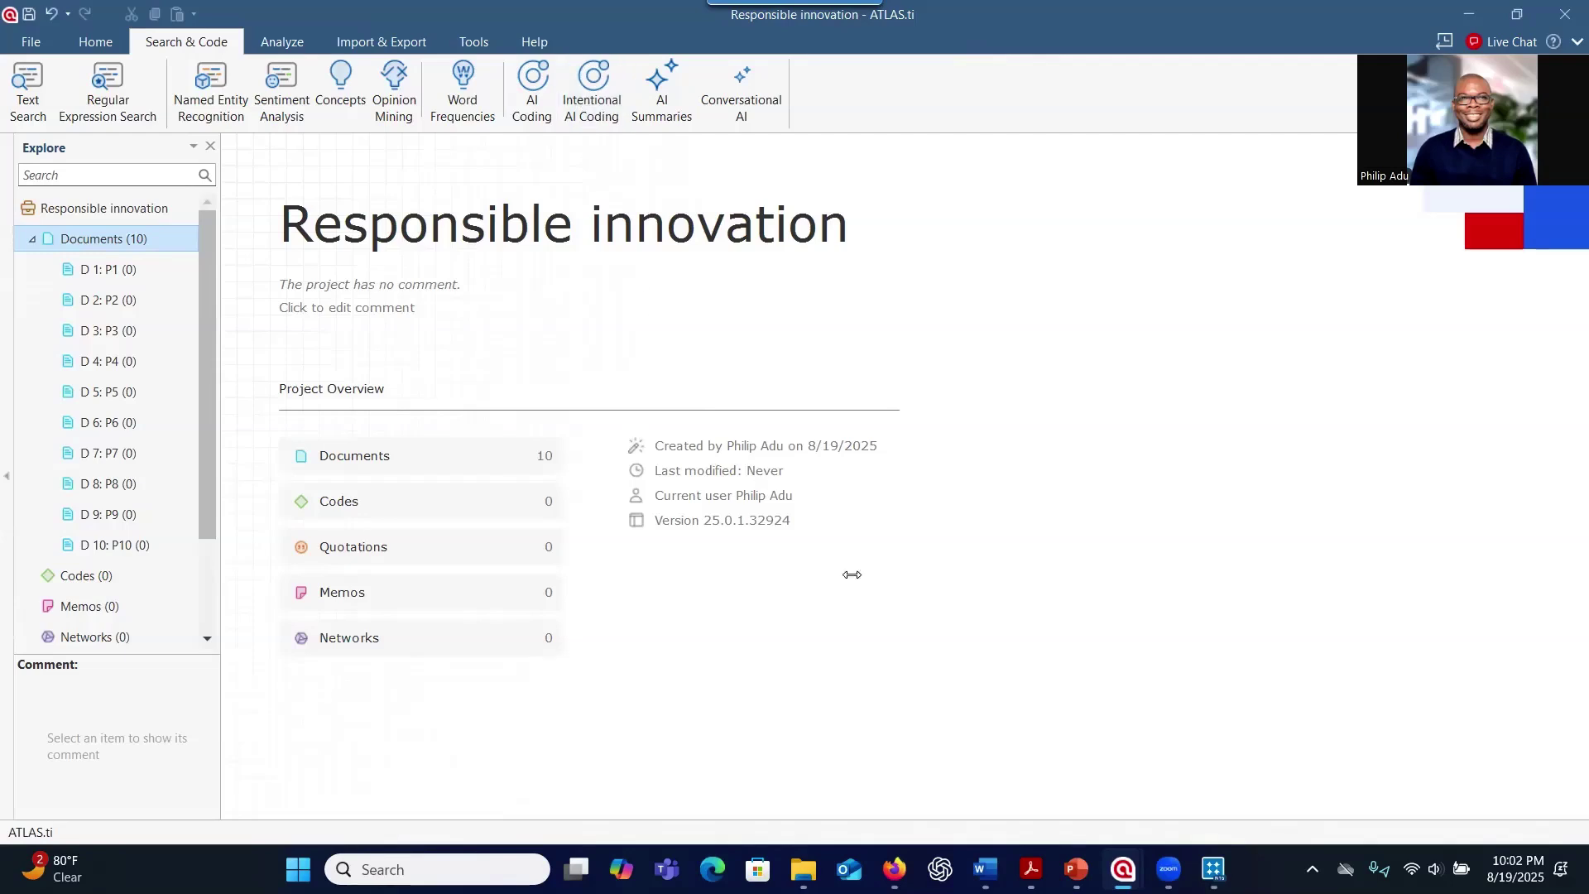
mouse_move(1214, 869)
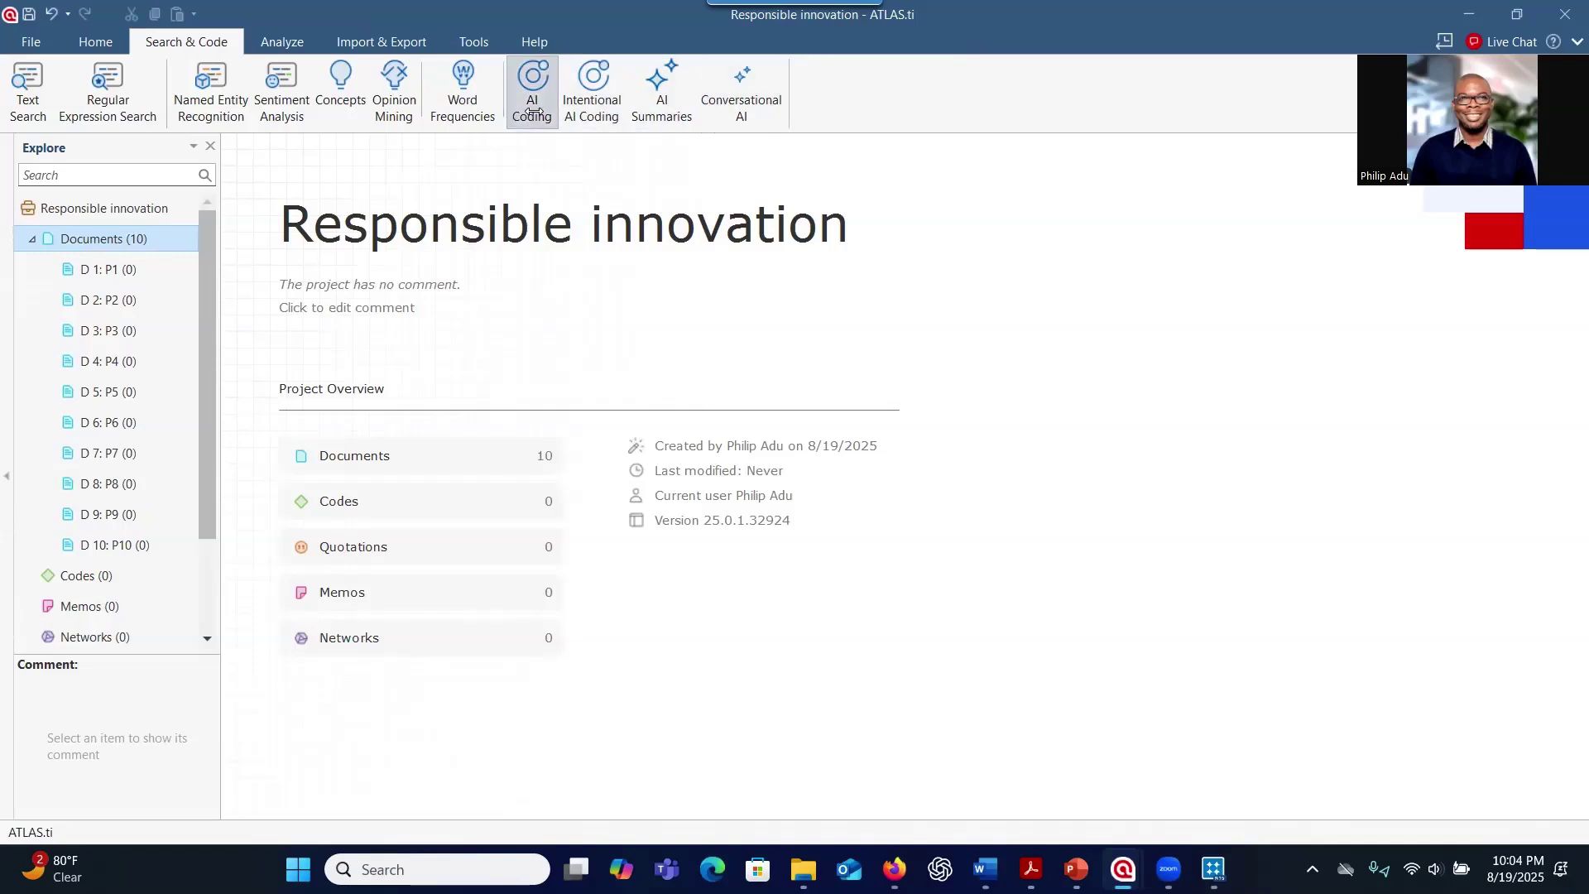
Start Intentional AI Coding with all ten documents, P1 to P10, selected and proceed to the intention.
click(577, 112)
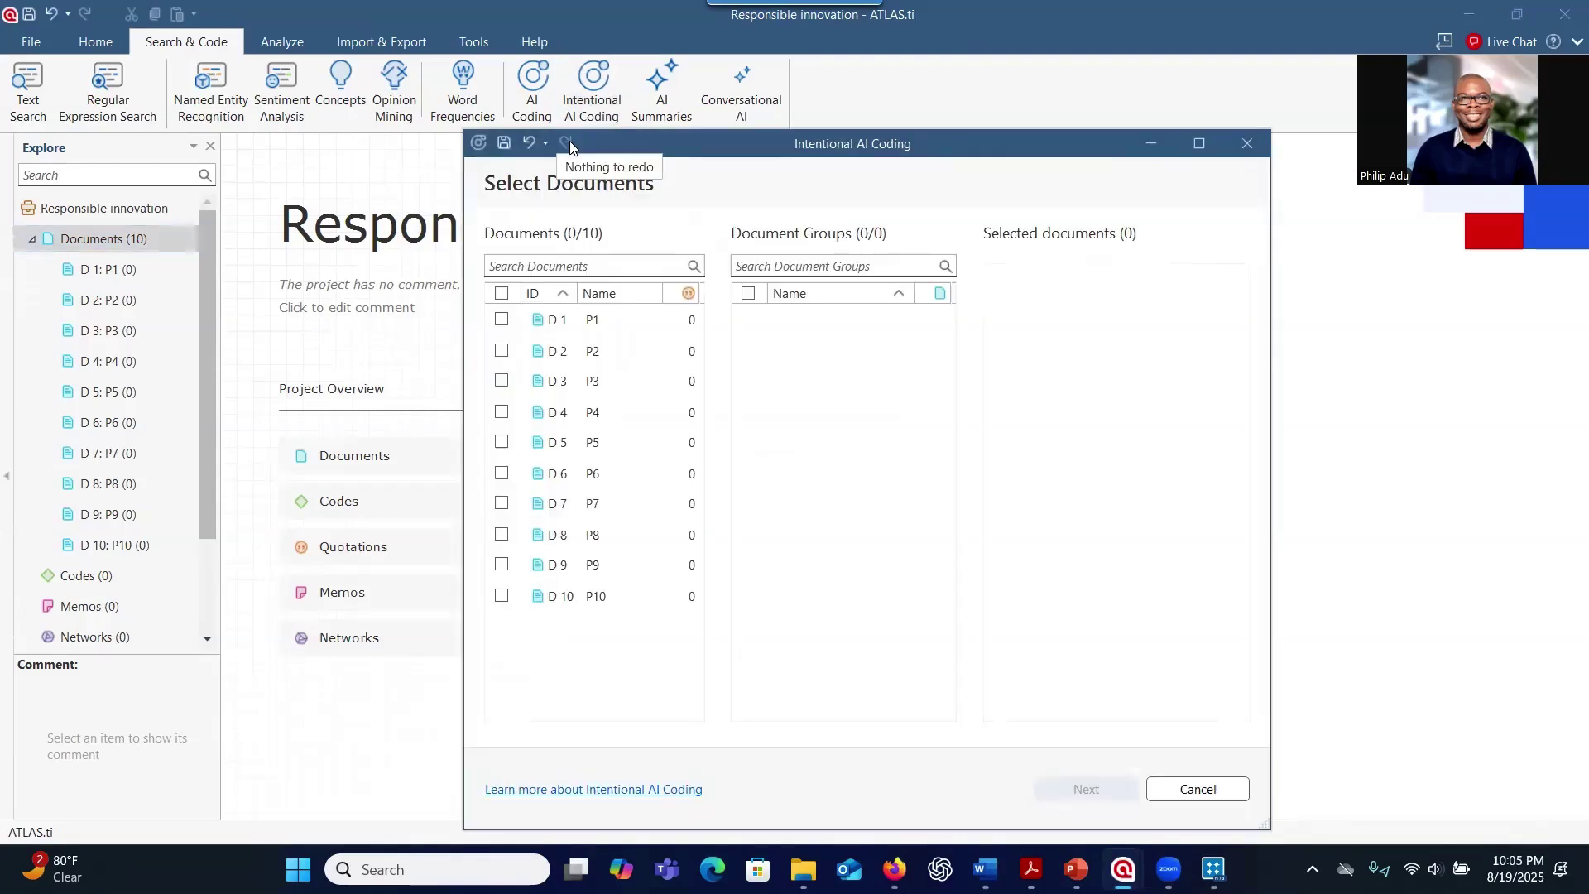
click(501, 320)
click(502, 351)
click(502, 382)
click(502, 412)
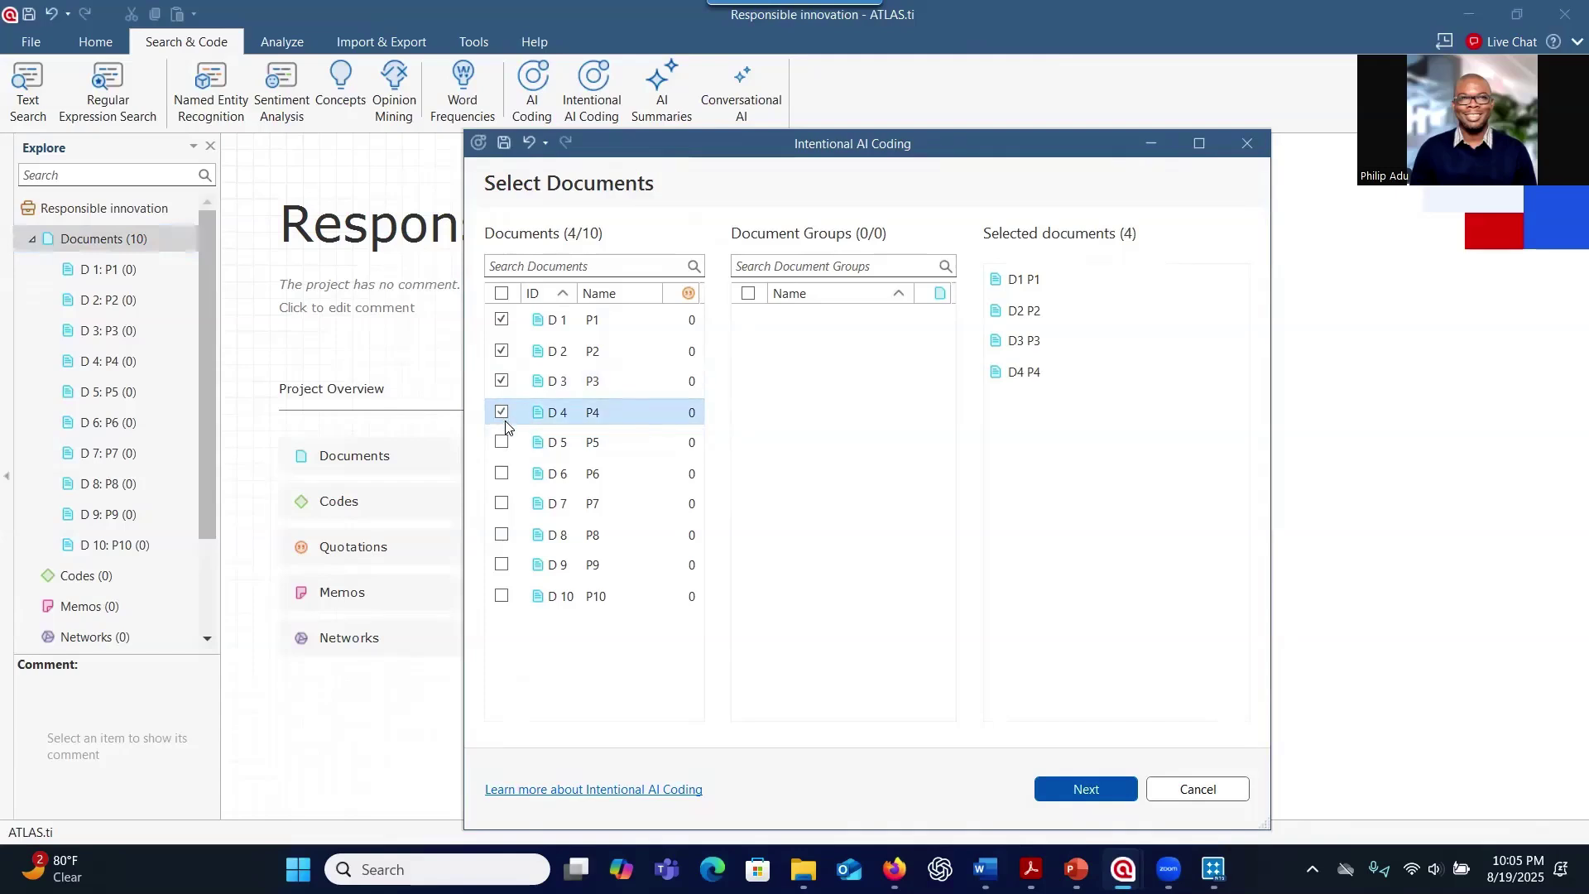
click(501, 442)
click(504, 477)
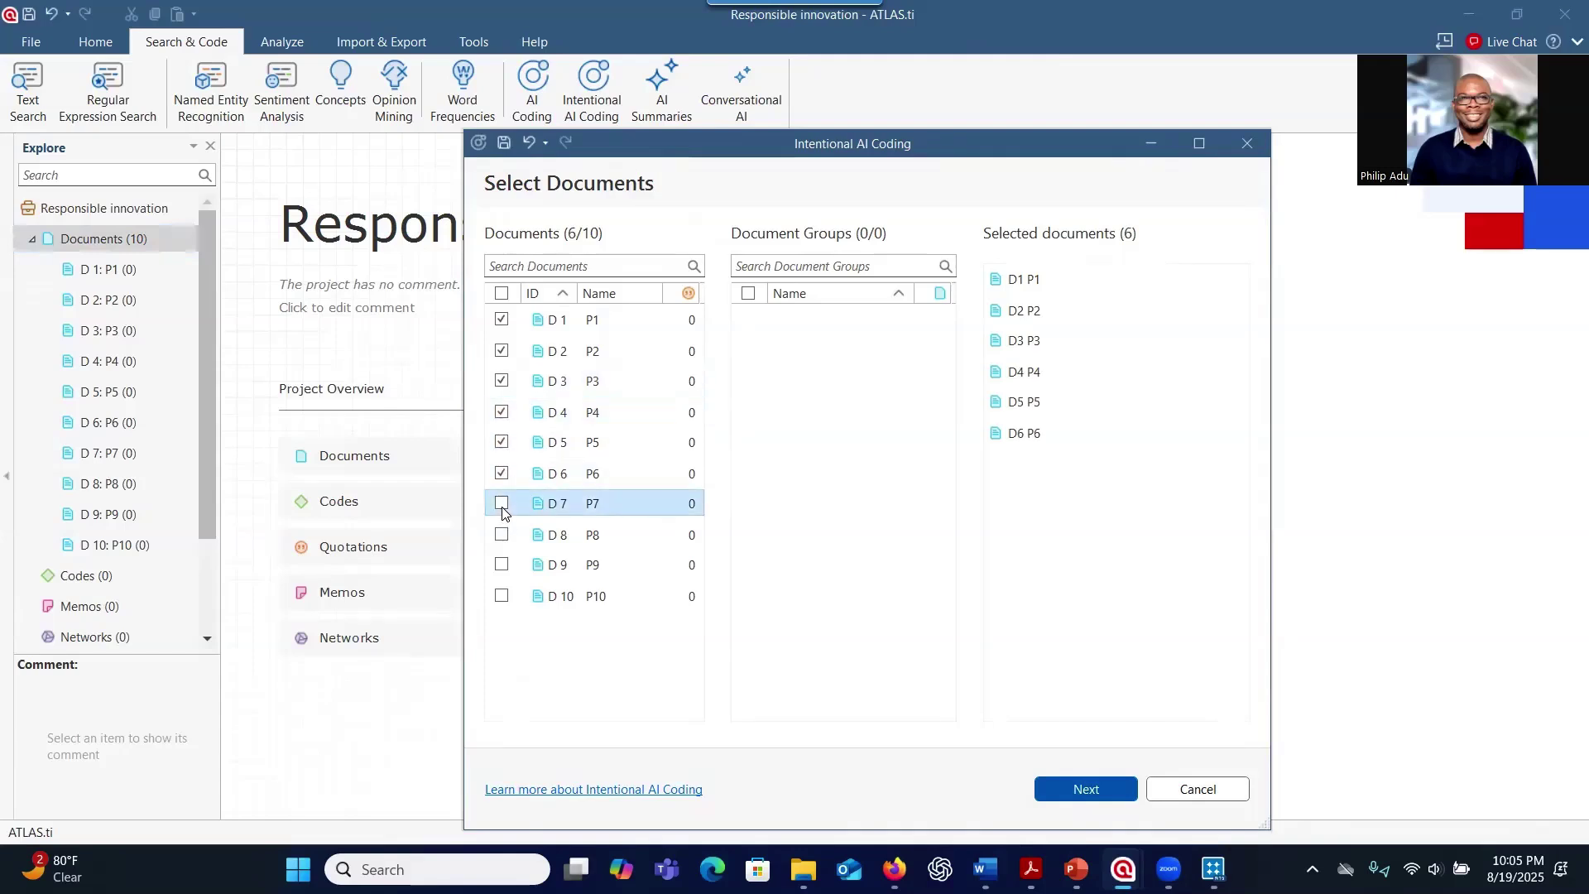
click(503, 503)
click(500, 535)
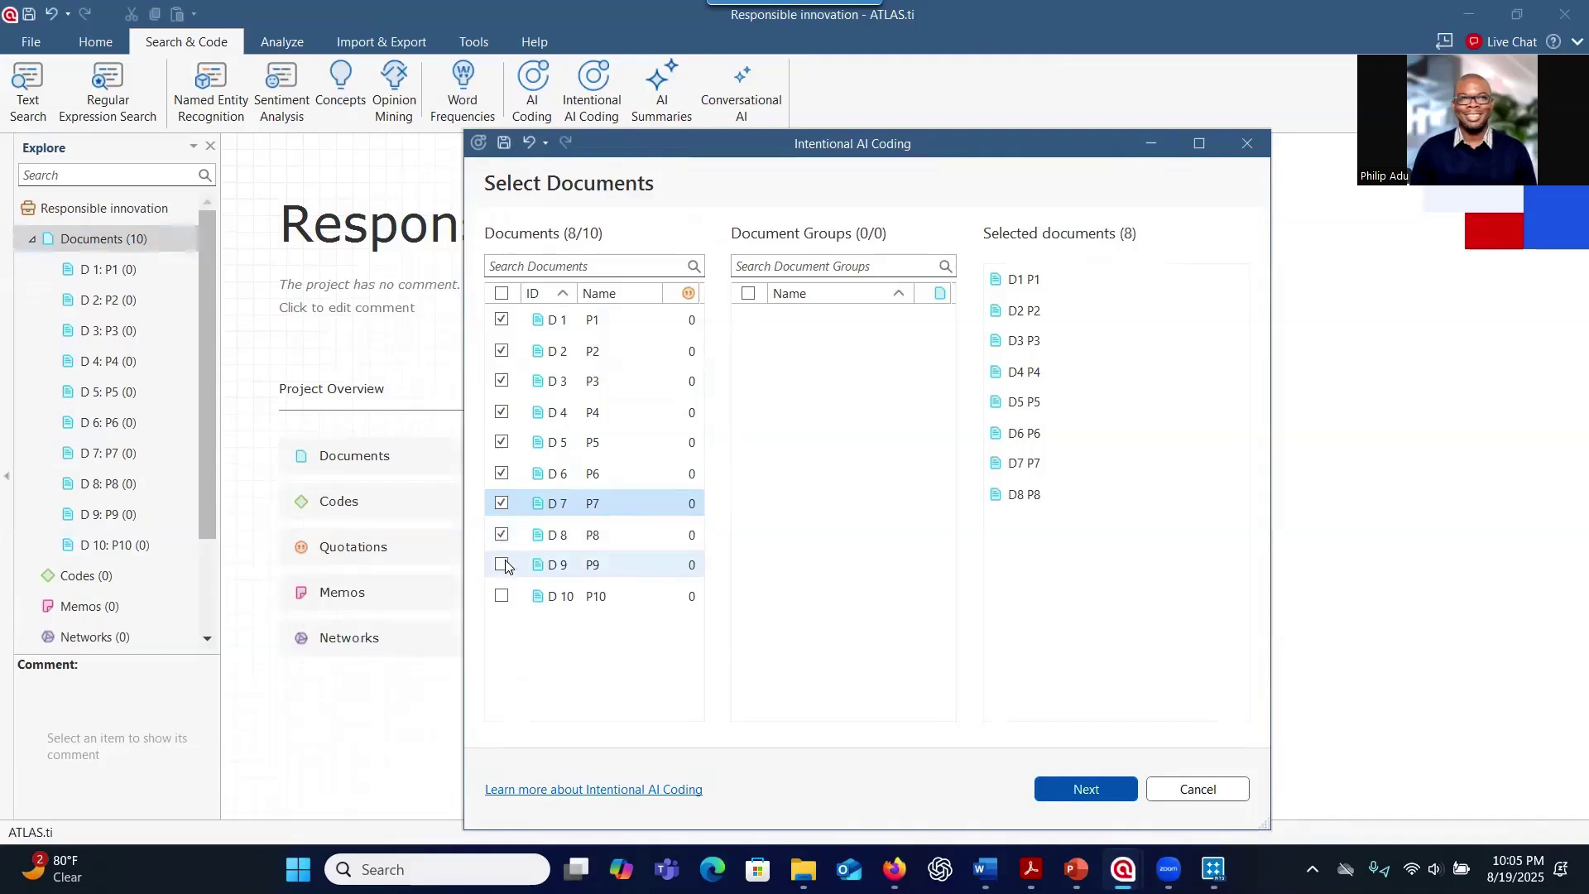
click(503, 565)
click(503, 595)
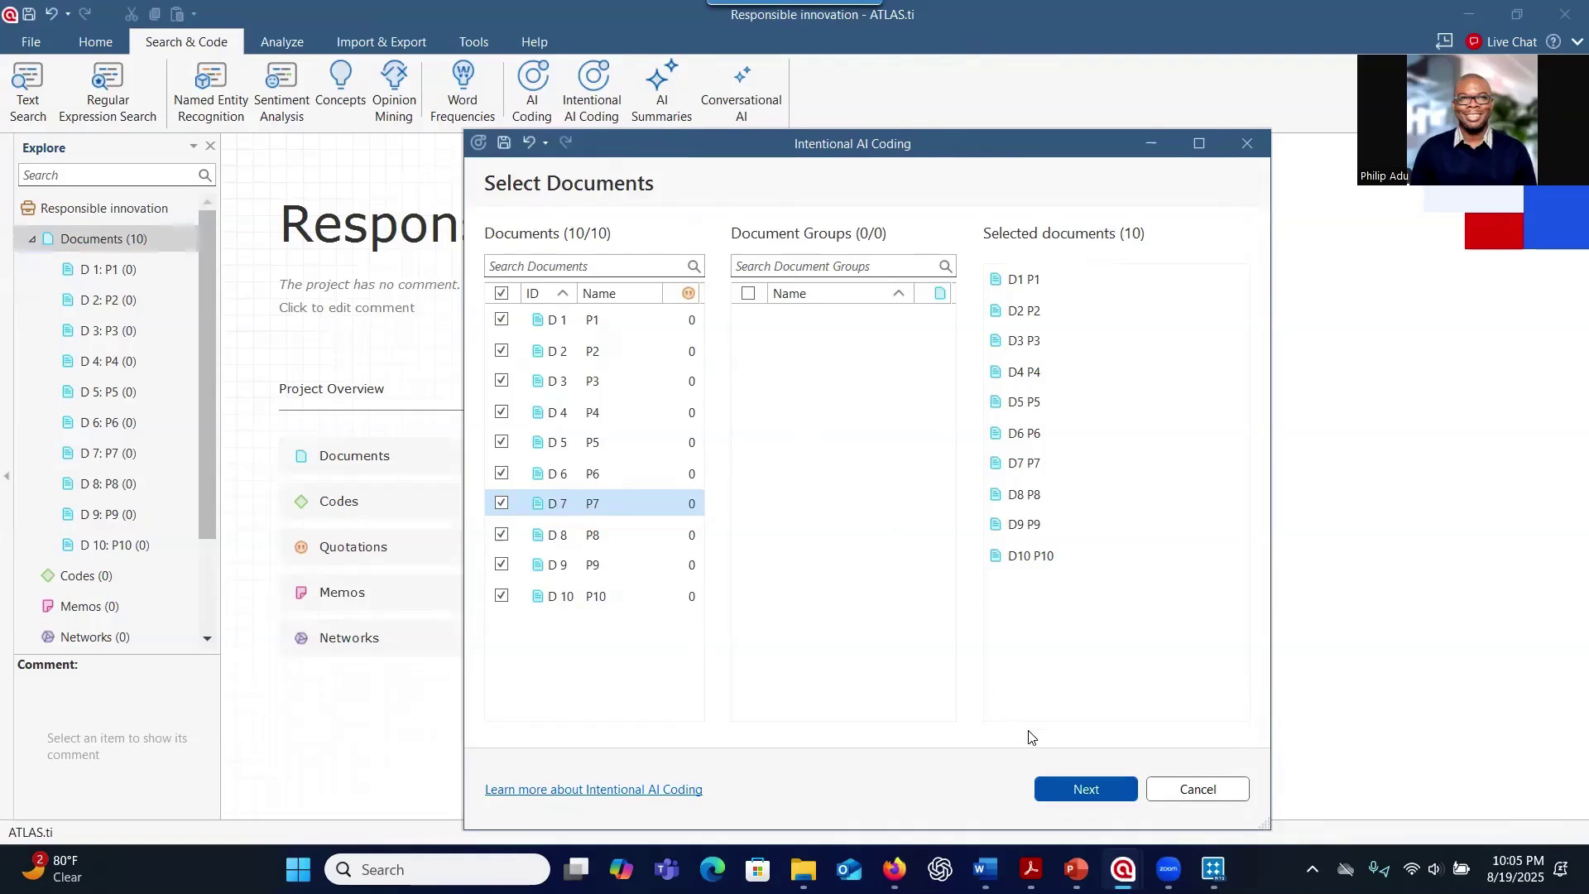
click(1066, 788)
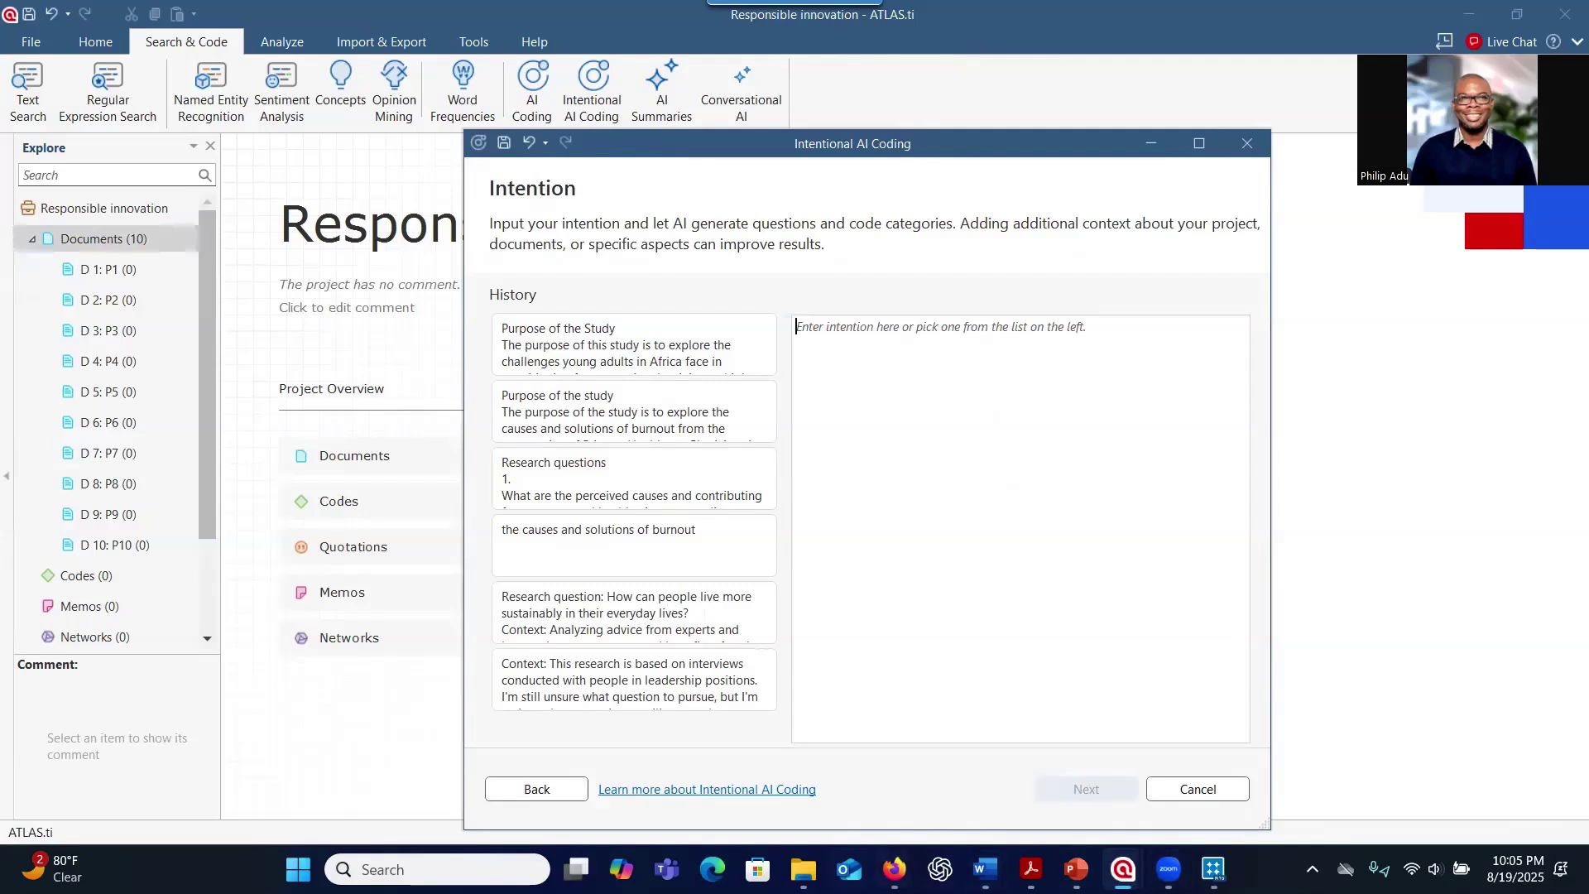
Copy the study purpose and research questions from the Word document "Perspectives on Responsible Innovation" into the intention text in ATLAS.ti.
click(984, 869)
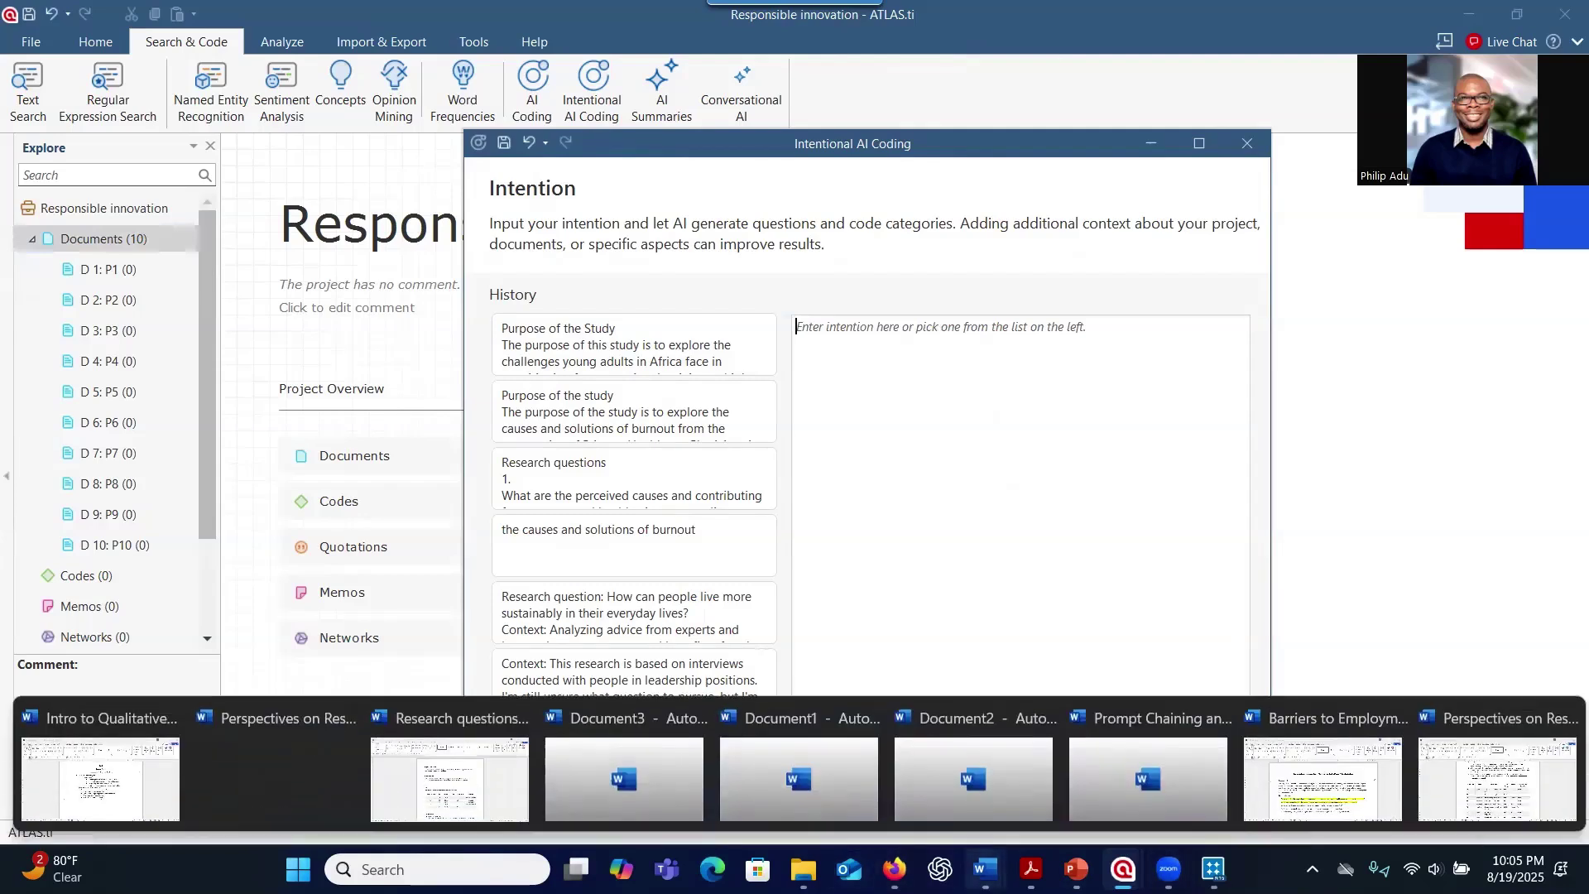
click(290, 765)
drag(553, 488, 506, 313)
right_click(510, 315)
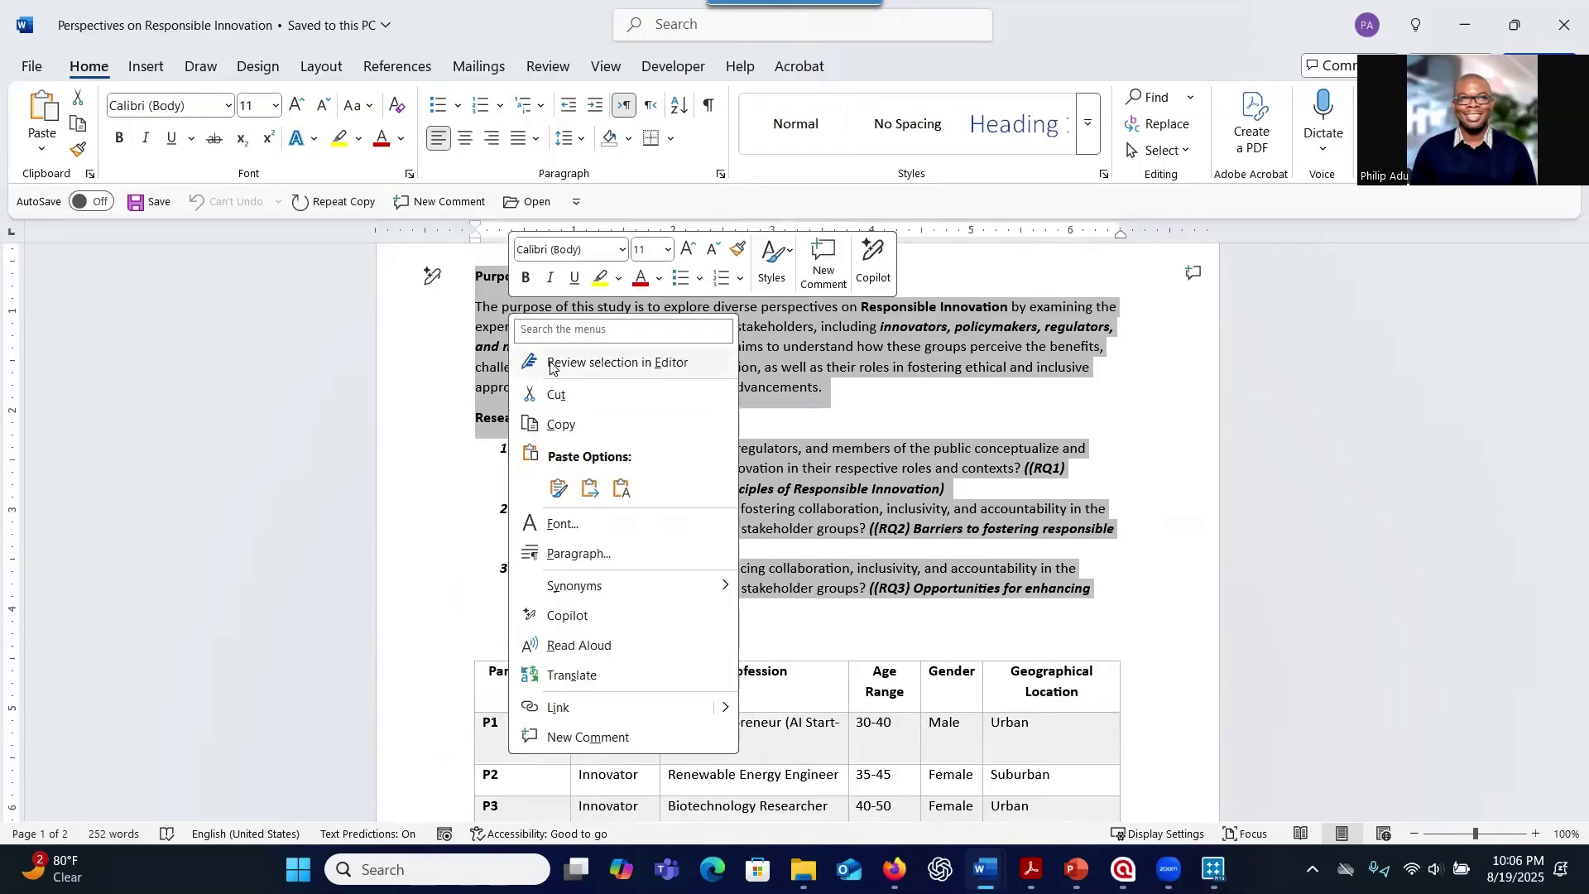
click(560, 424)
click(1465, 25)
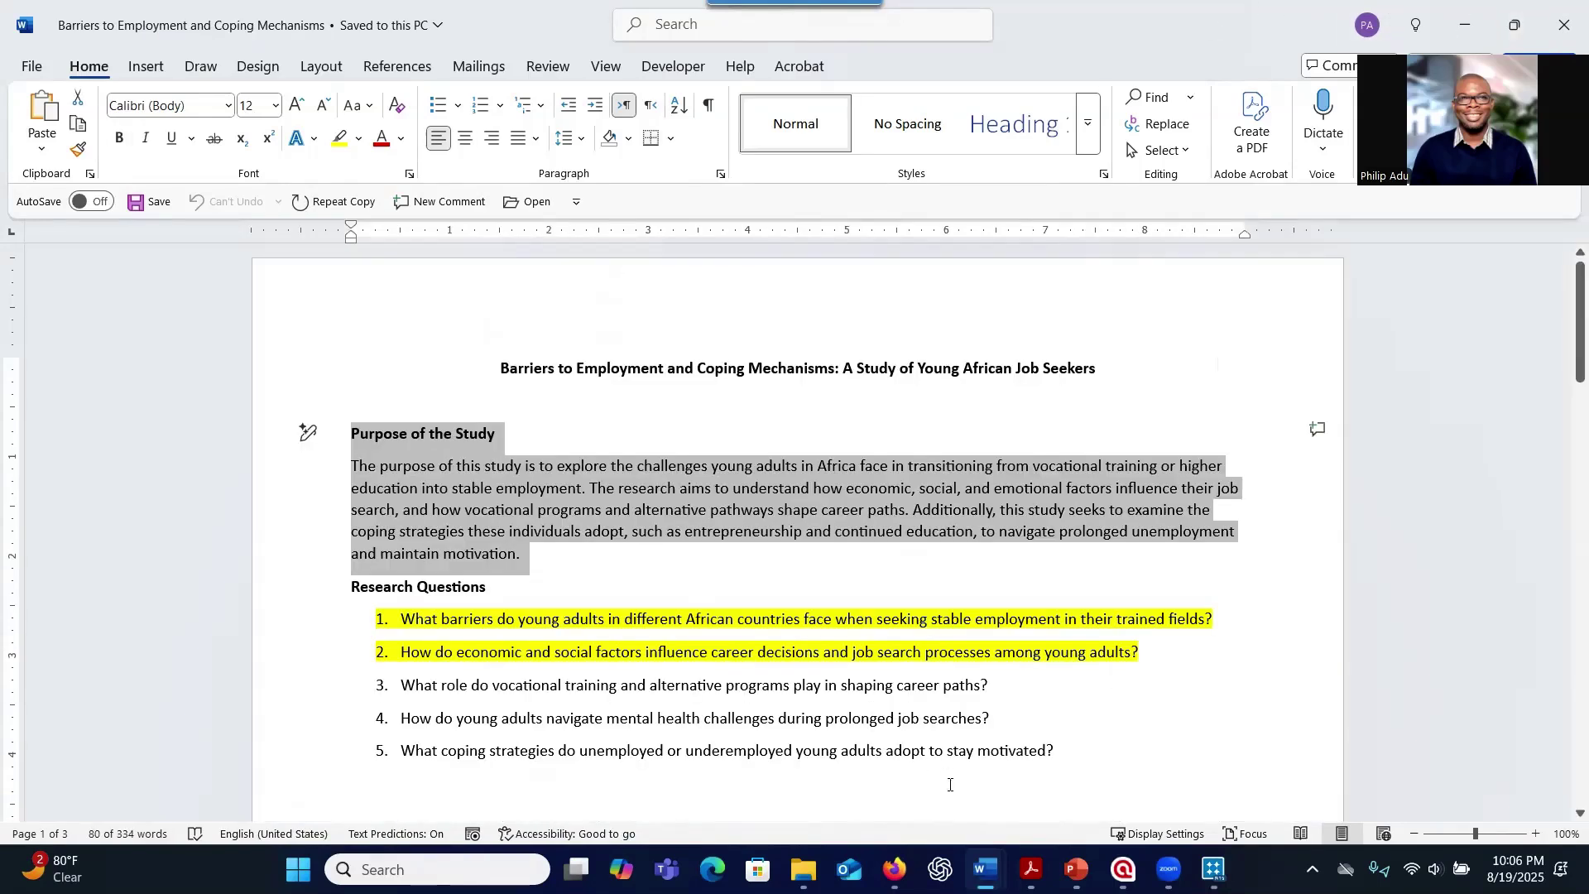
mouse_move(895, 869)
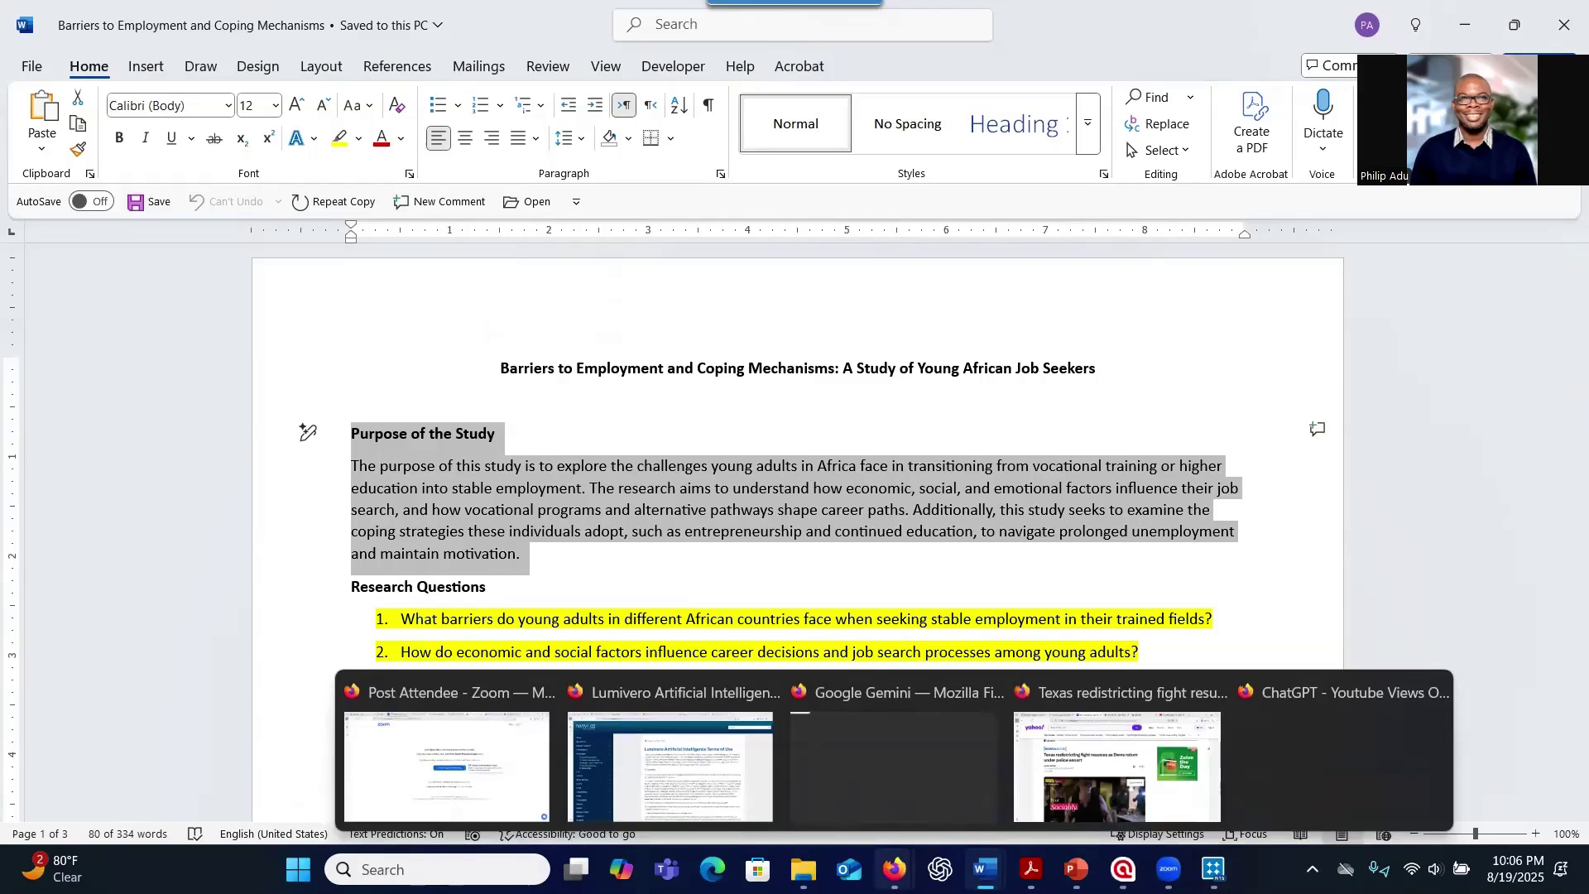
click(1123, 869)
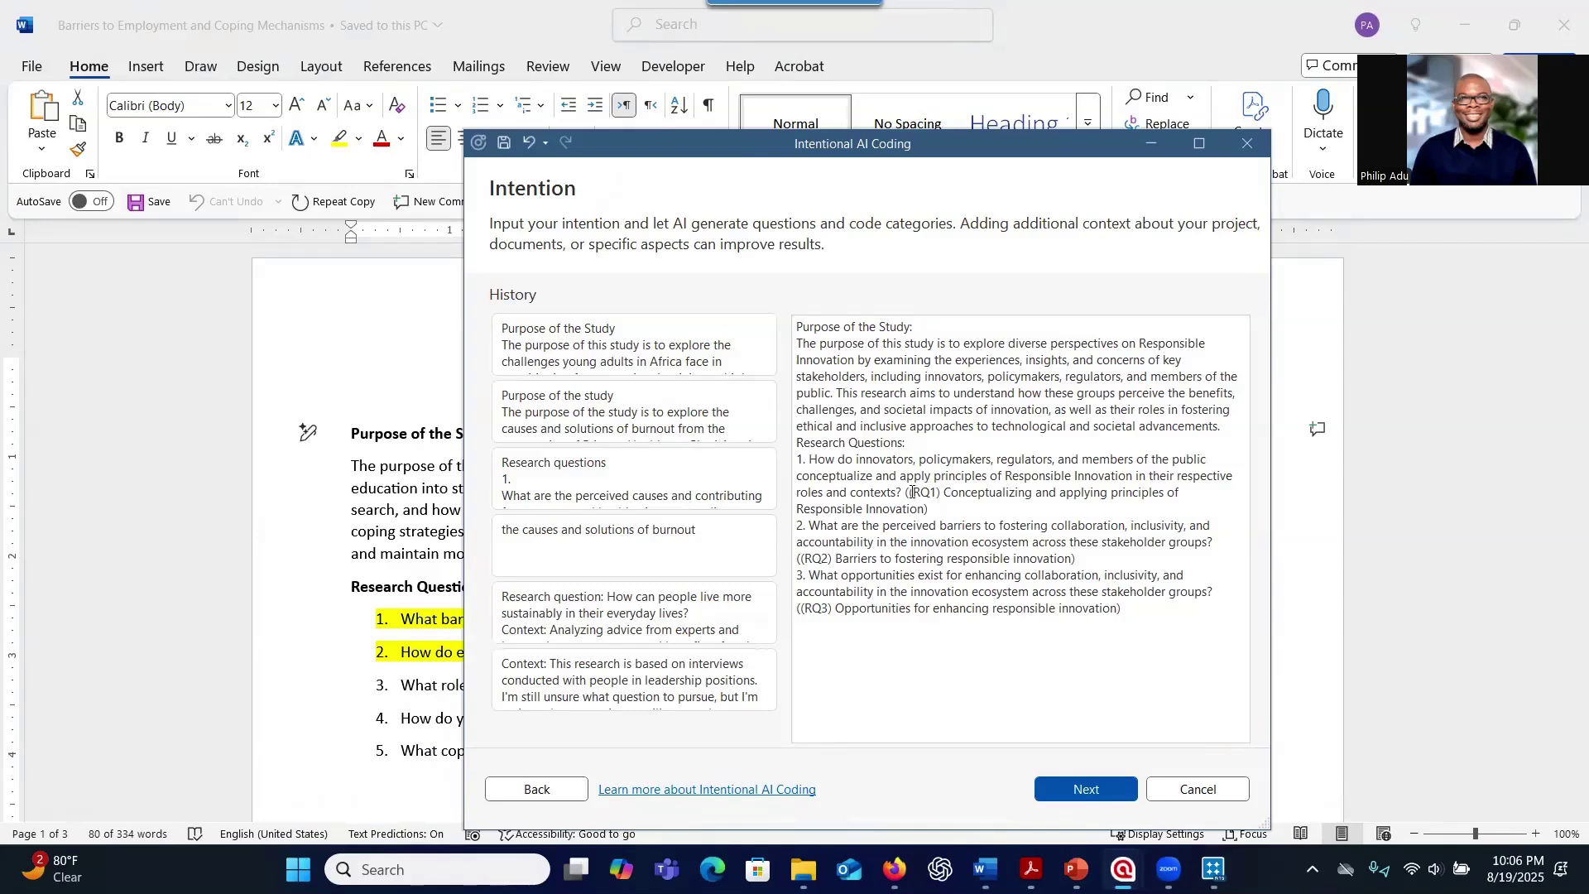
Delete the bracketed RQ1, RQ2 and RQ3 labels after the research questions, and generate the questions and code categories from the intention.
drag(908, 492, 927, 508)
key(BackSpace)
key(BackSpace)
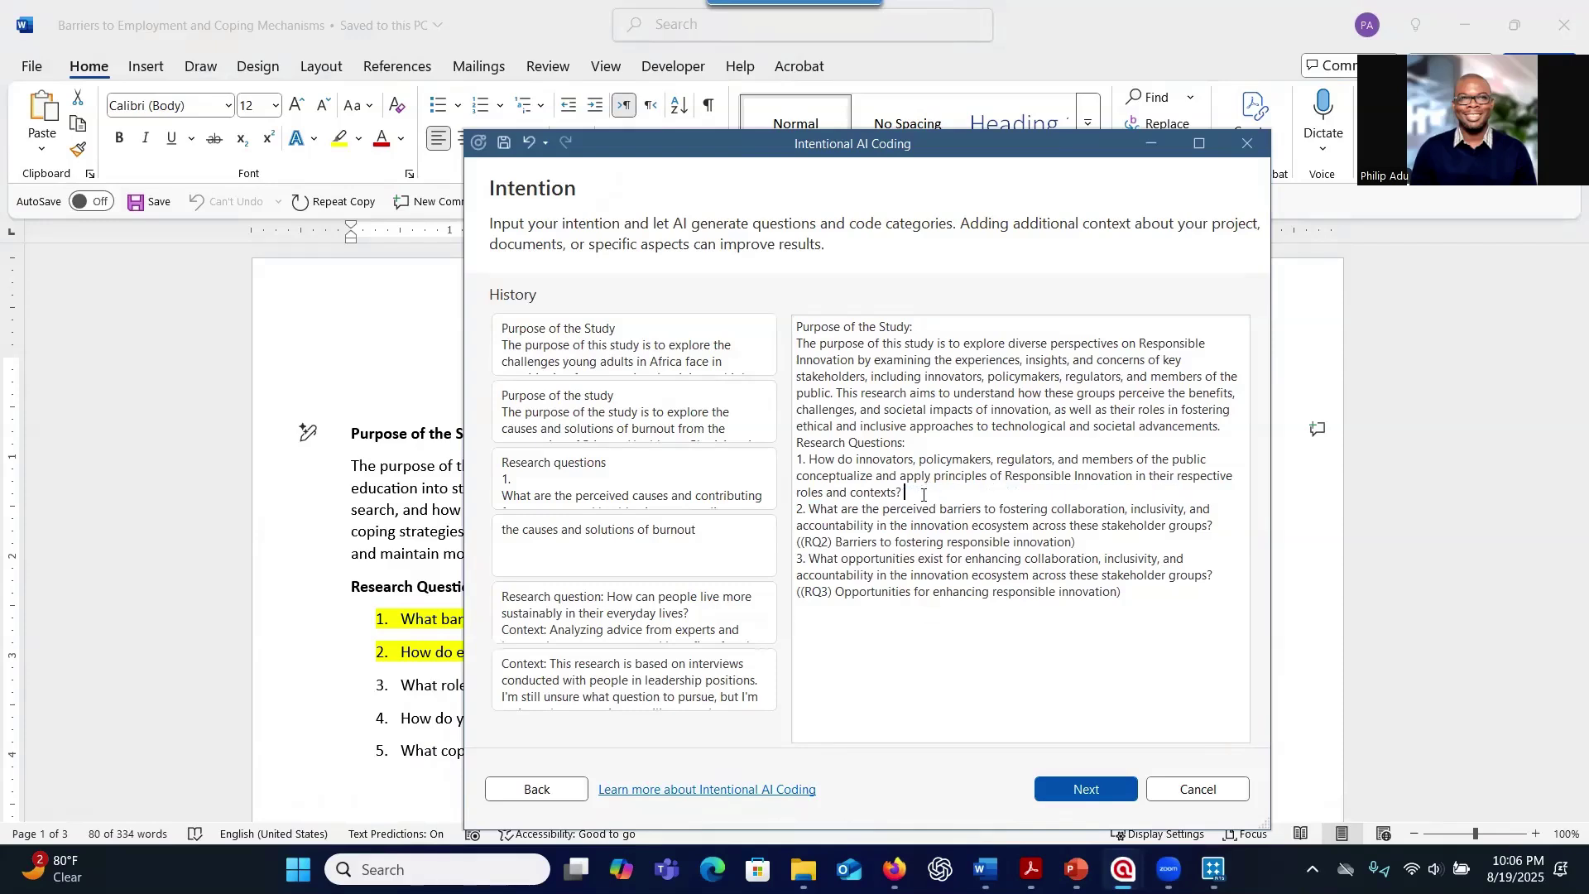
drag(1096, 543, 784, 549)
key(BackSpace)
key(BackSpace)
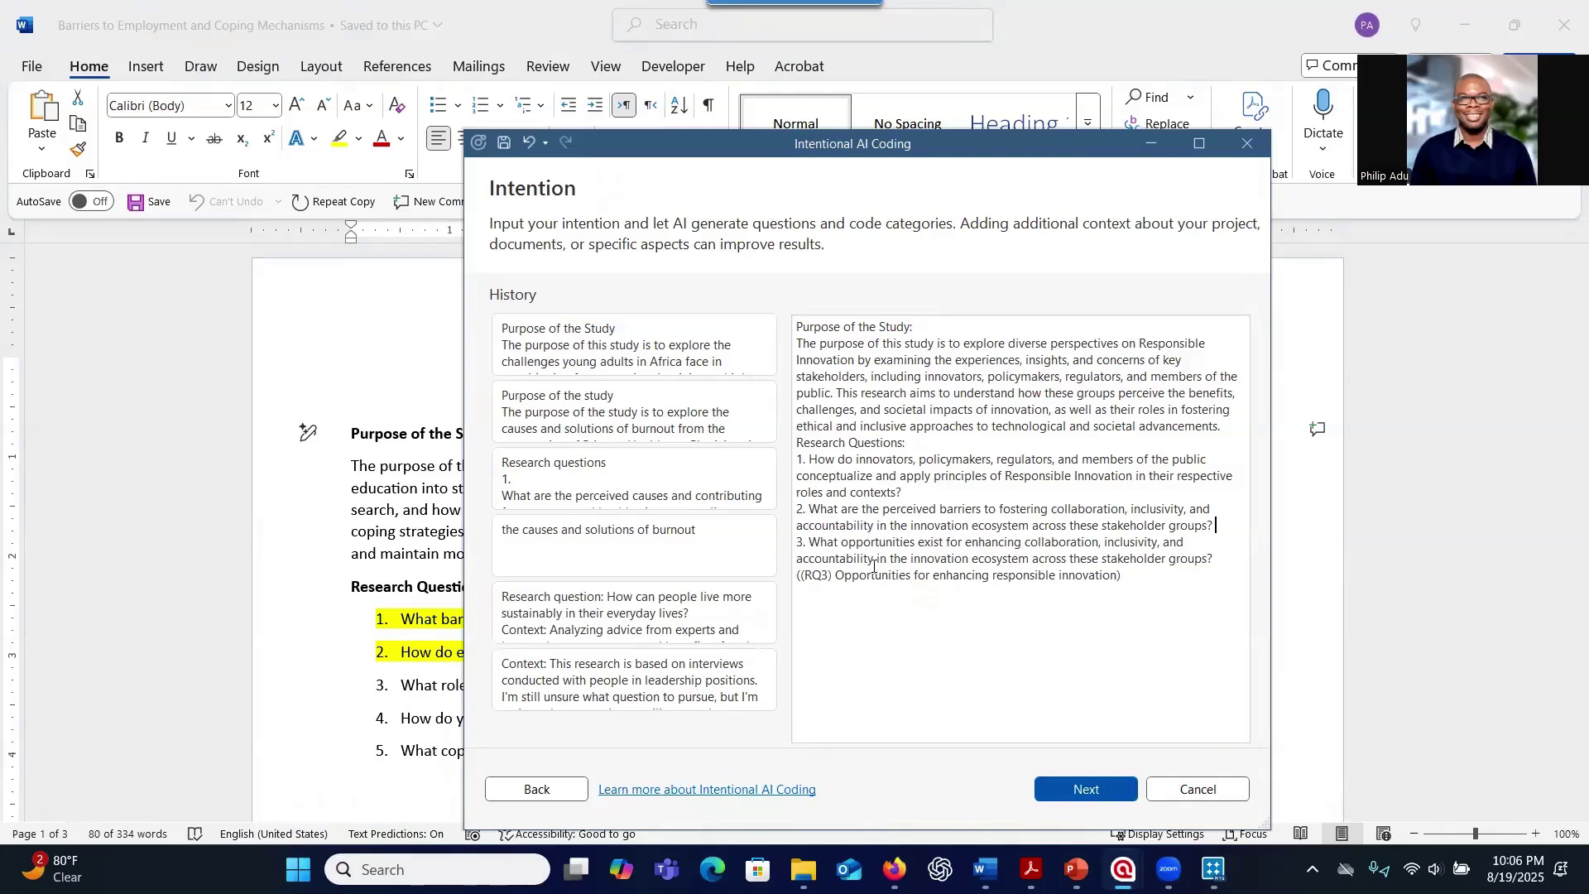
triple_click(1107, 585)
key(BackSpace)
key(BackSpace)
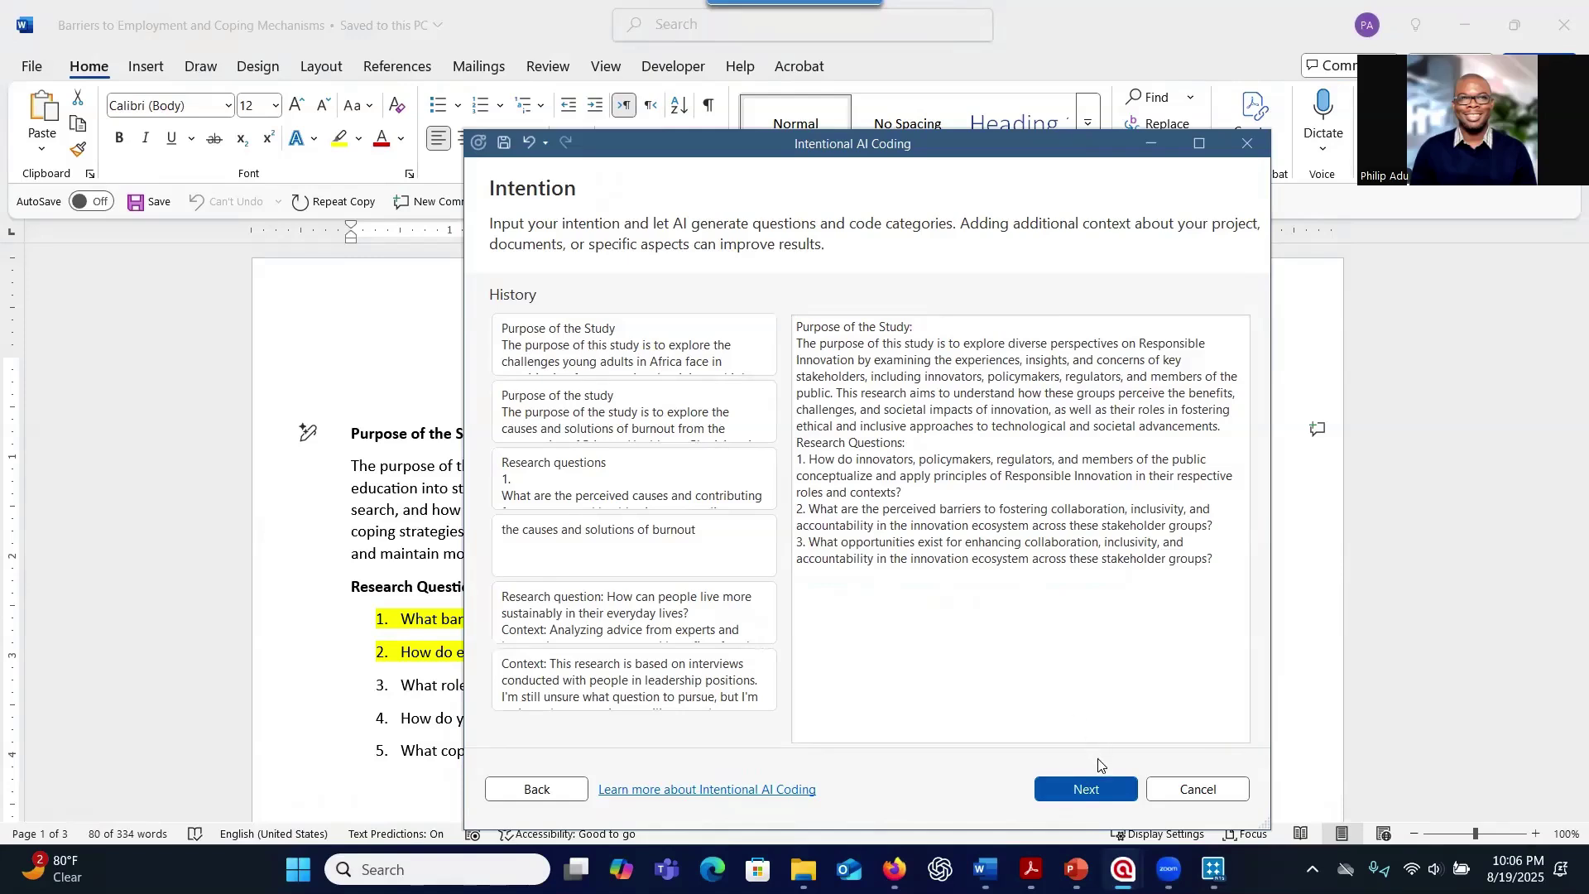
click(1096, 788)
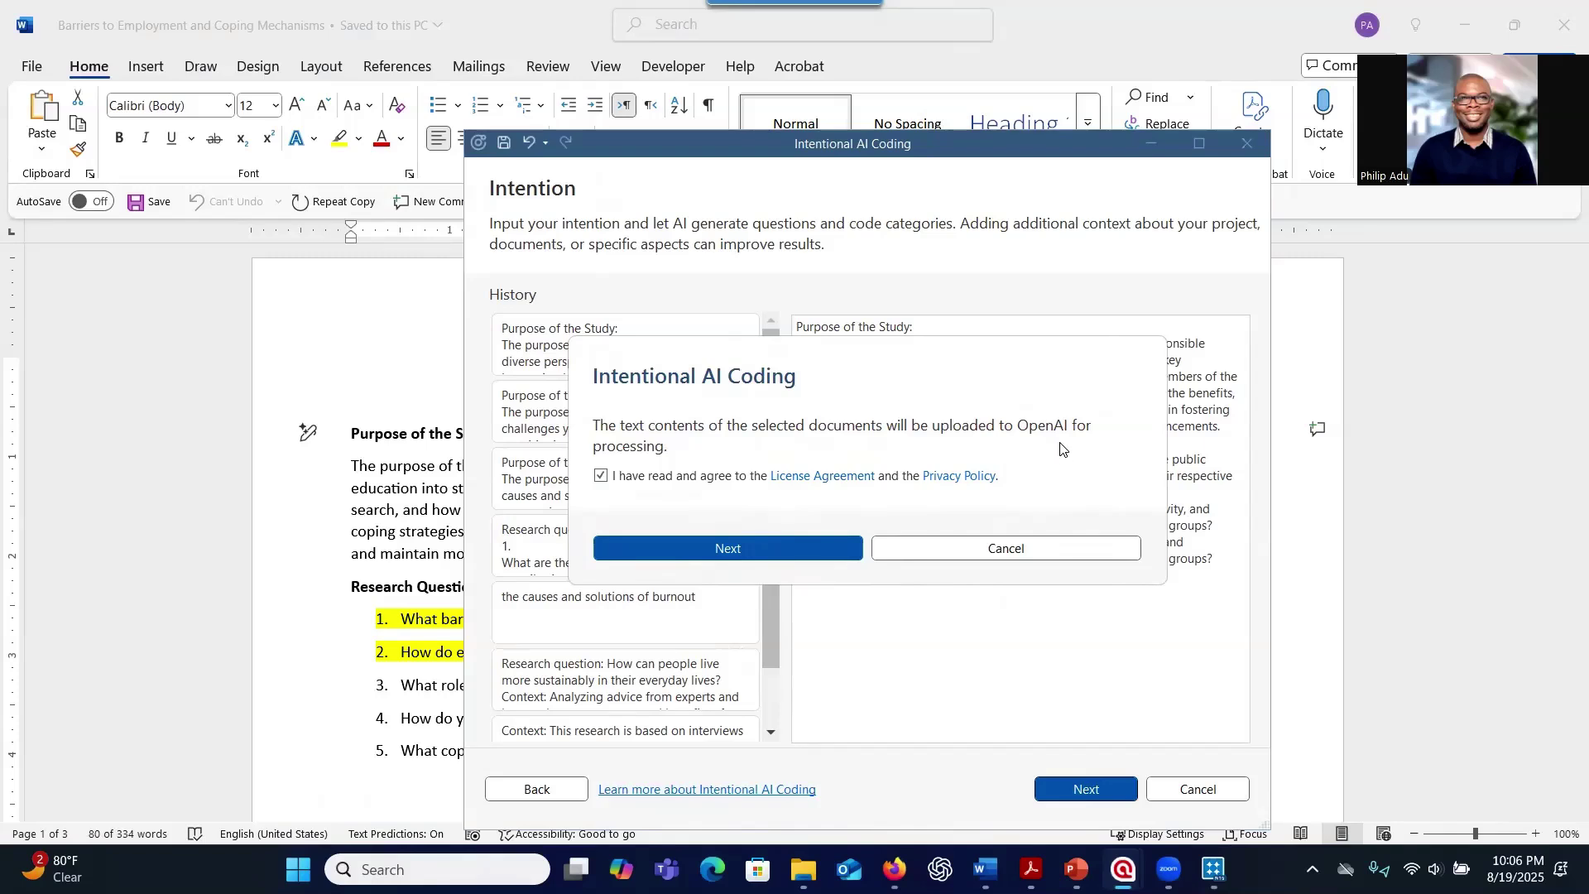
click(833, 551)
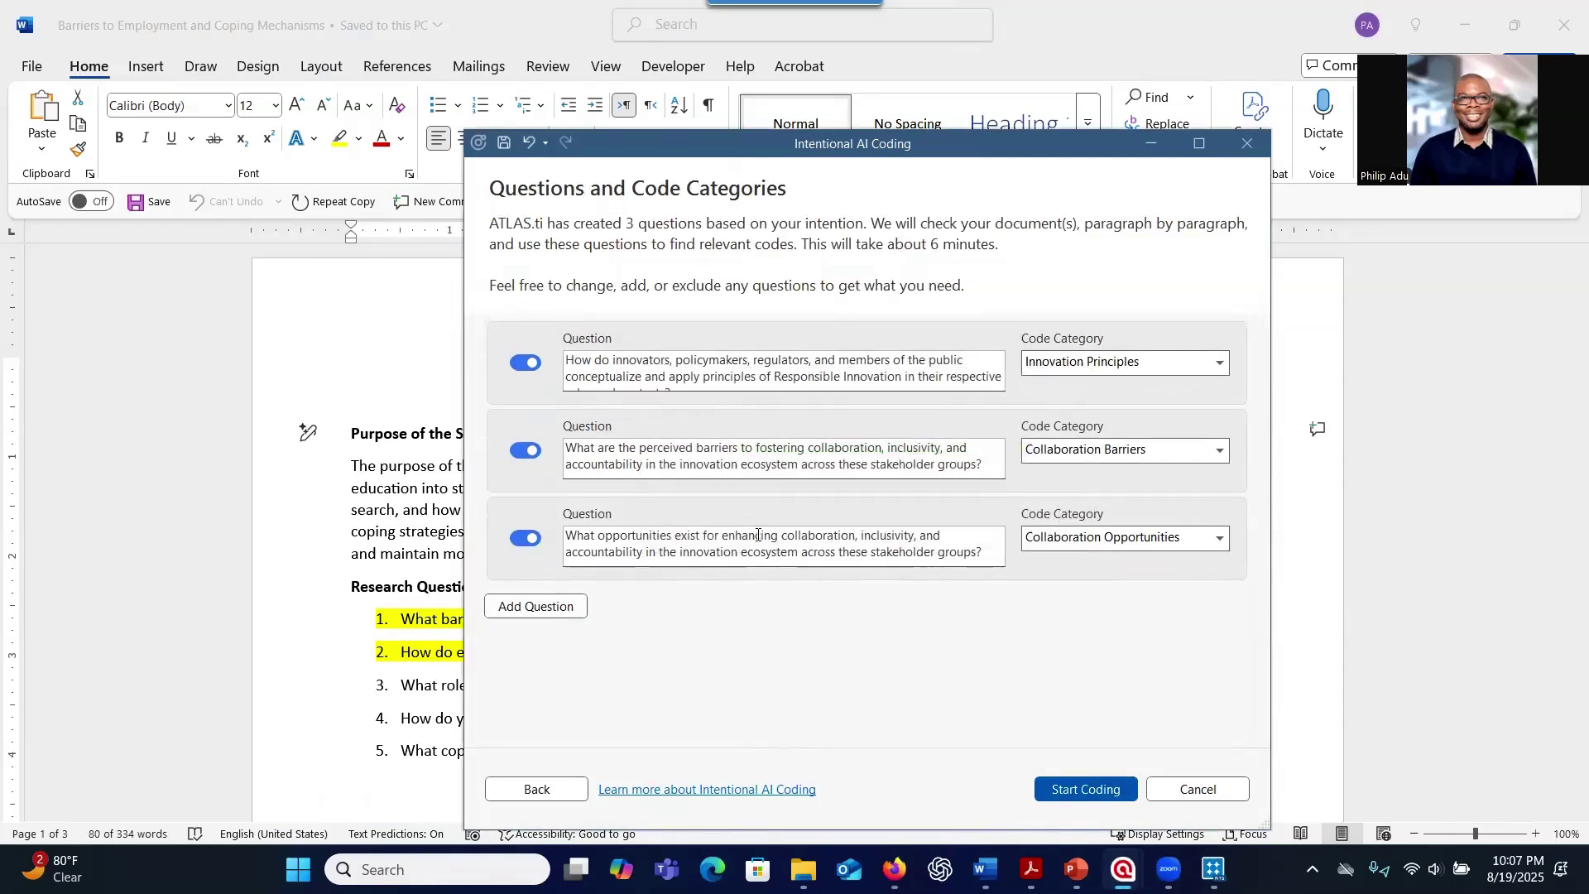
Prefix the first question's code category with "(RQ1)" so it reads "(RQ1) Innovation Principles".
click(720, 374)
click(1187, 362)
click(1167, 362)
right_click(1025, 366)
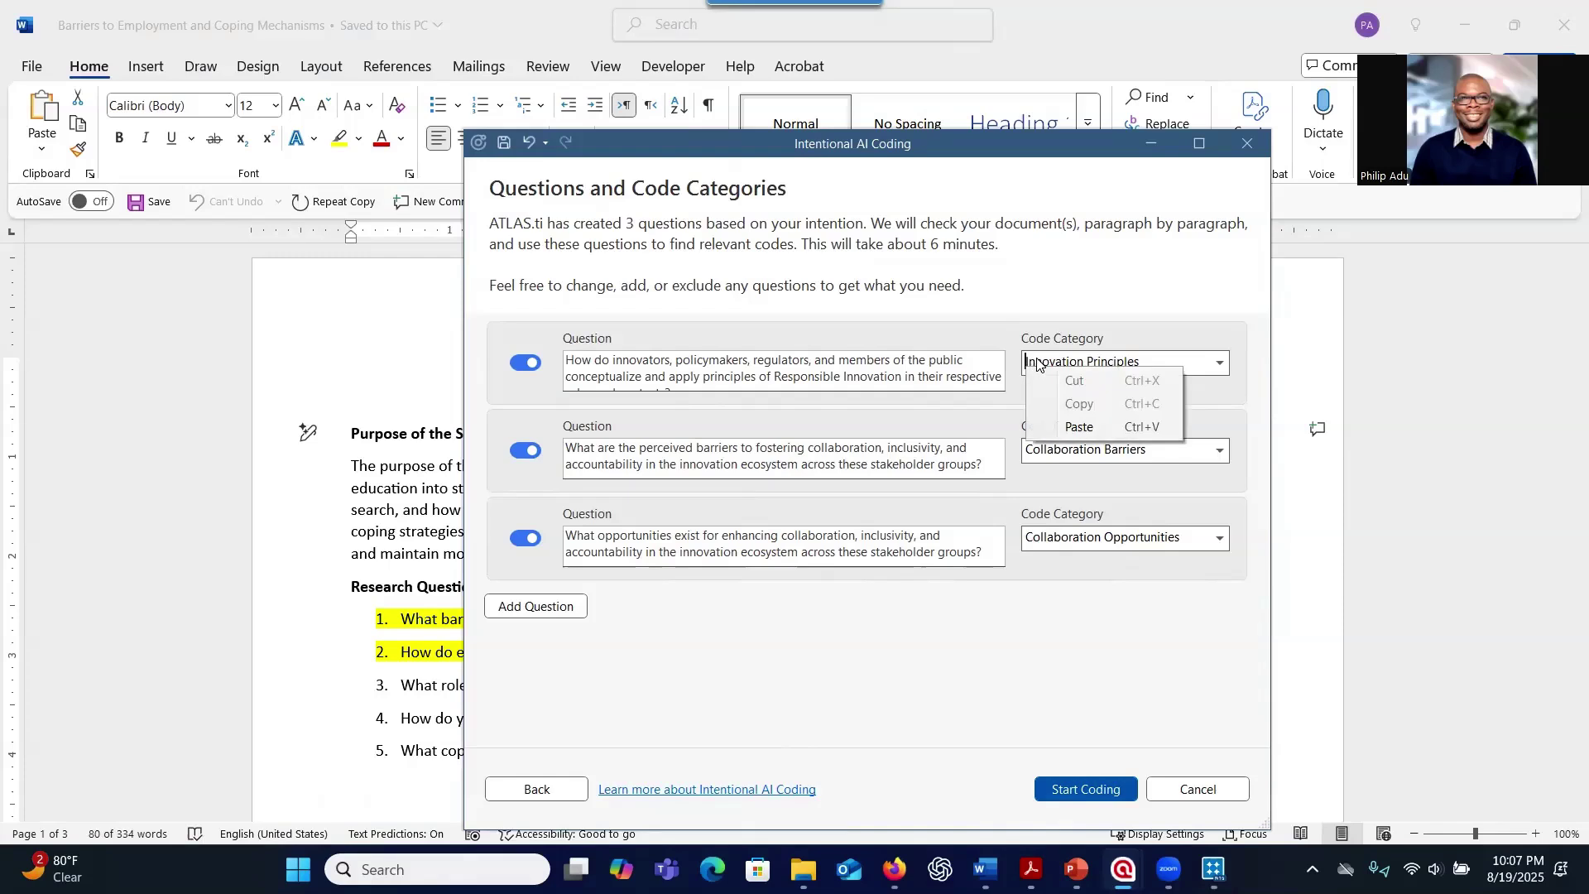
click(1106, 308)
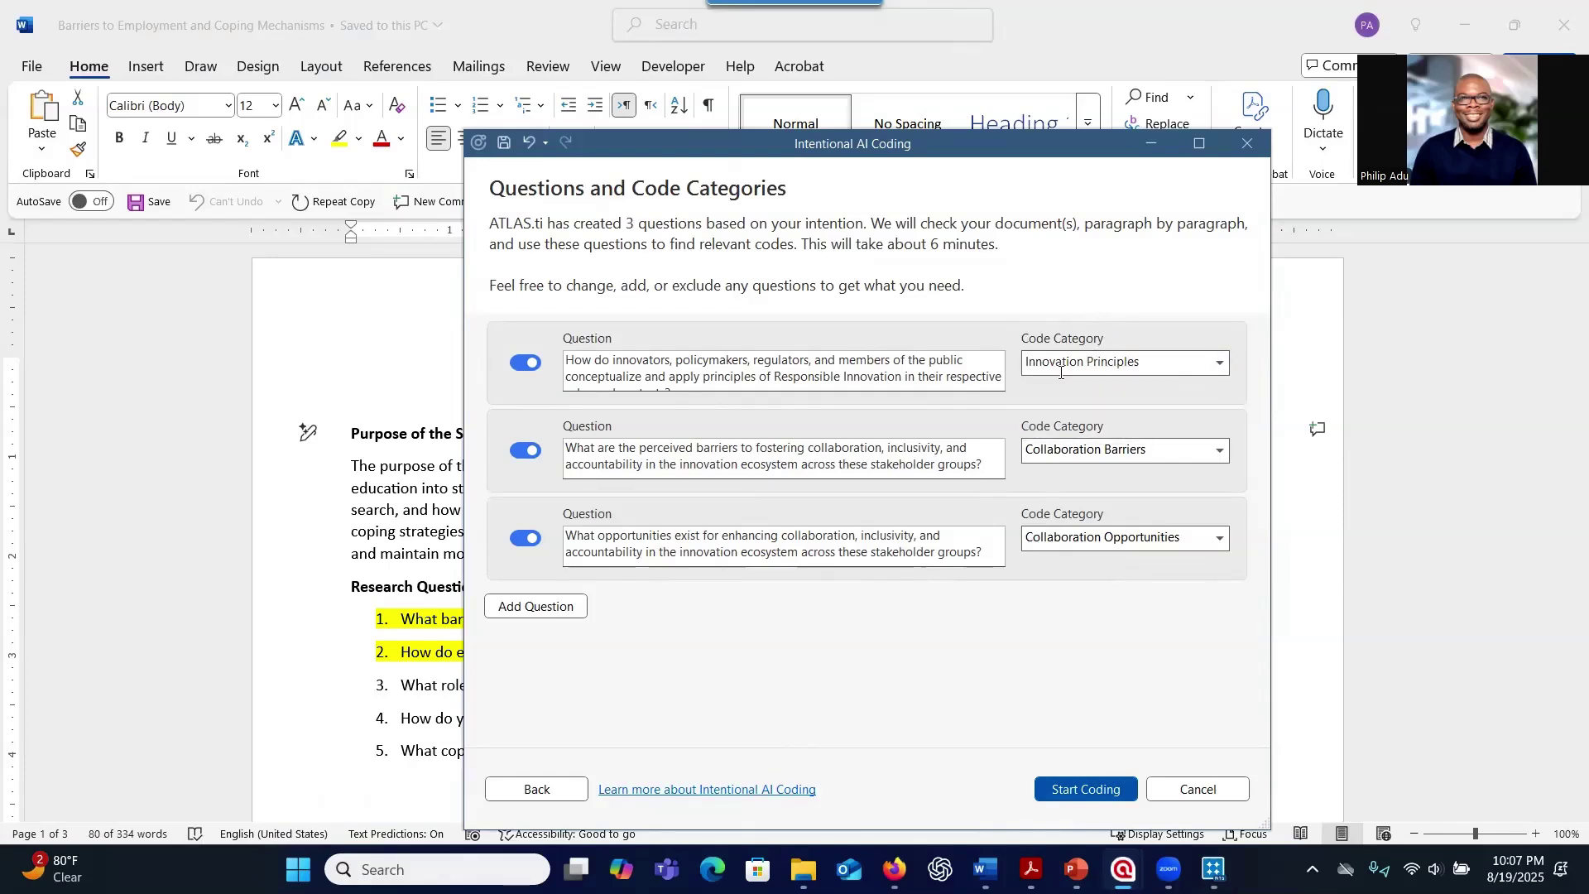
text(RQ1))
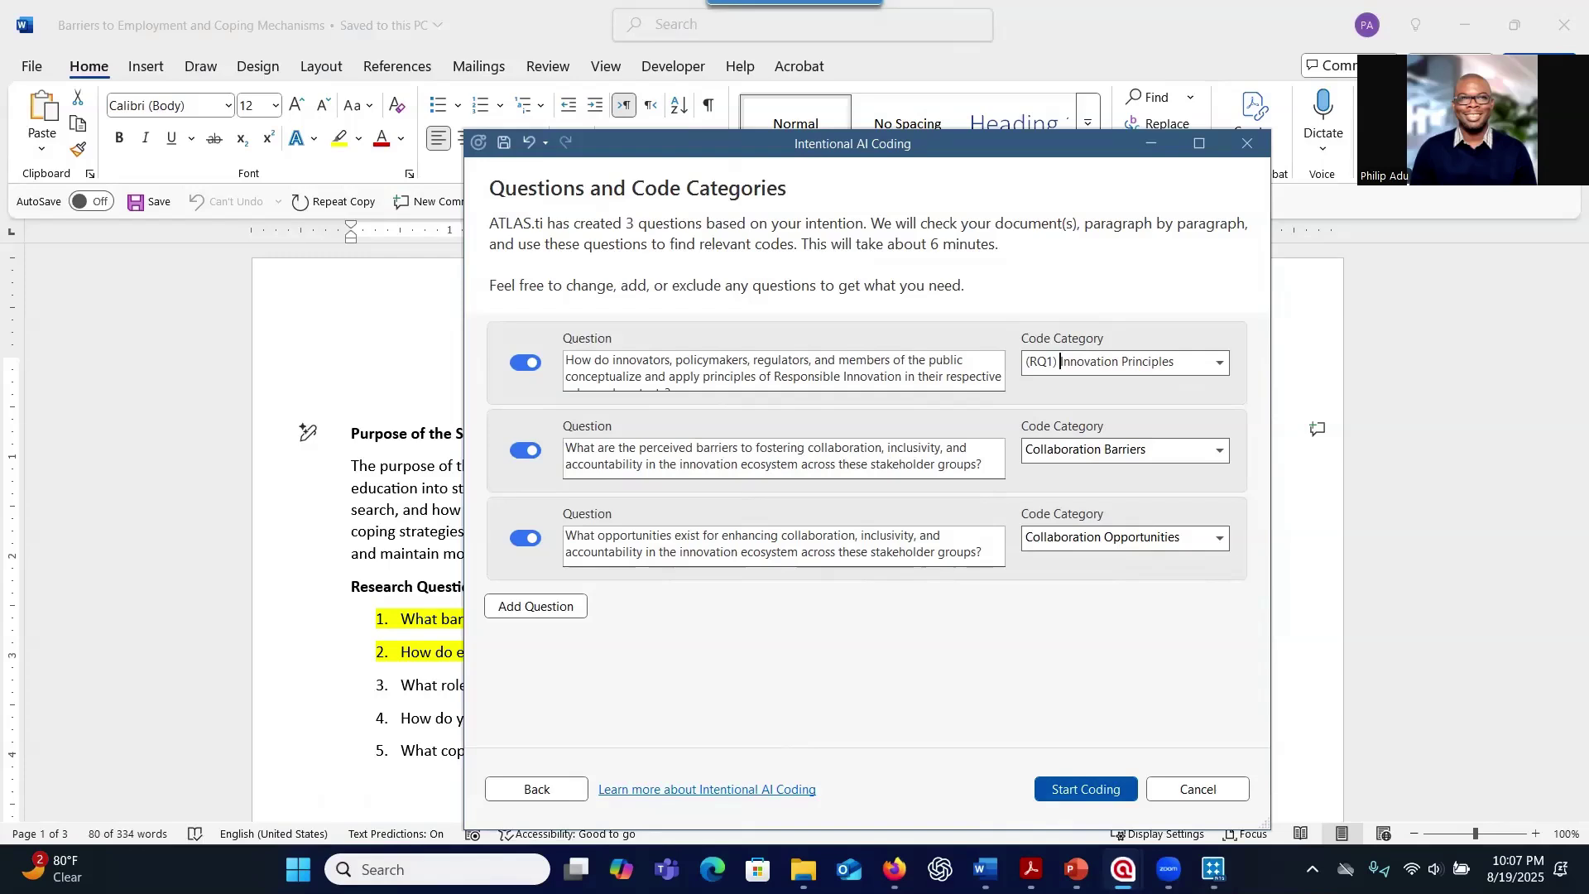
Prefix the second question's code category with "(RQ2)" so it reads "(RQ2) Collaboration Barriers".
triple_click(1029, 452)
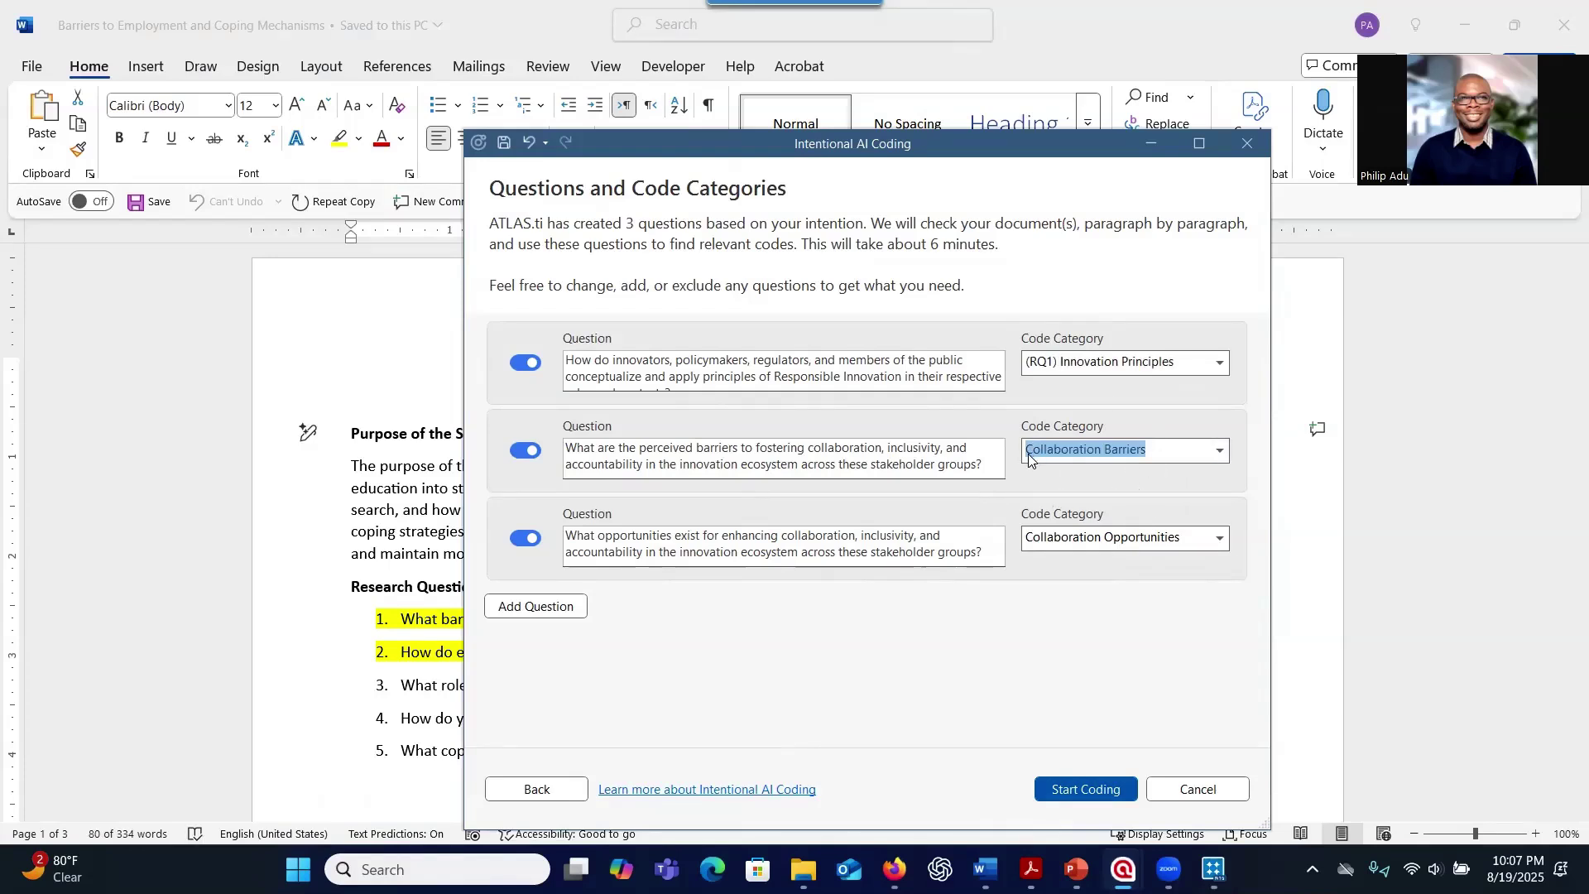
right_click(1028, 454)
click(1028, 454)
text((RQ2))
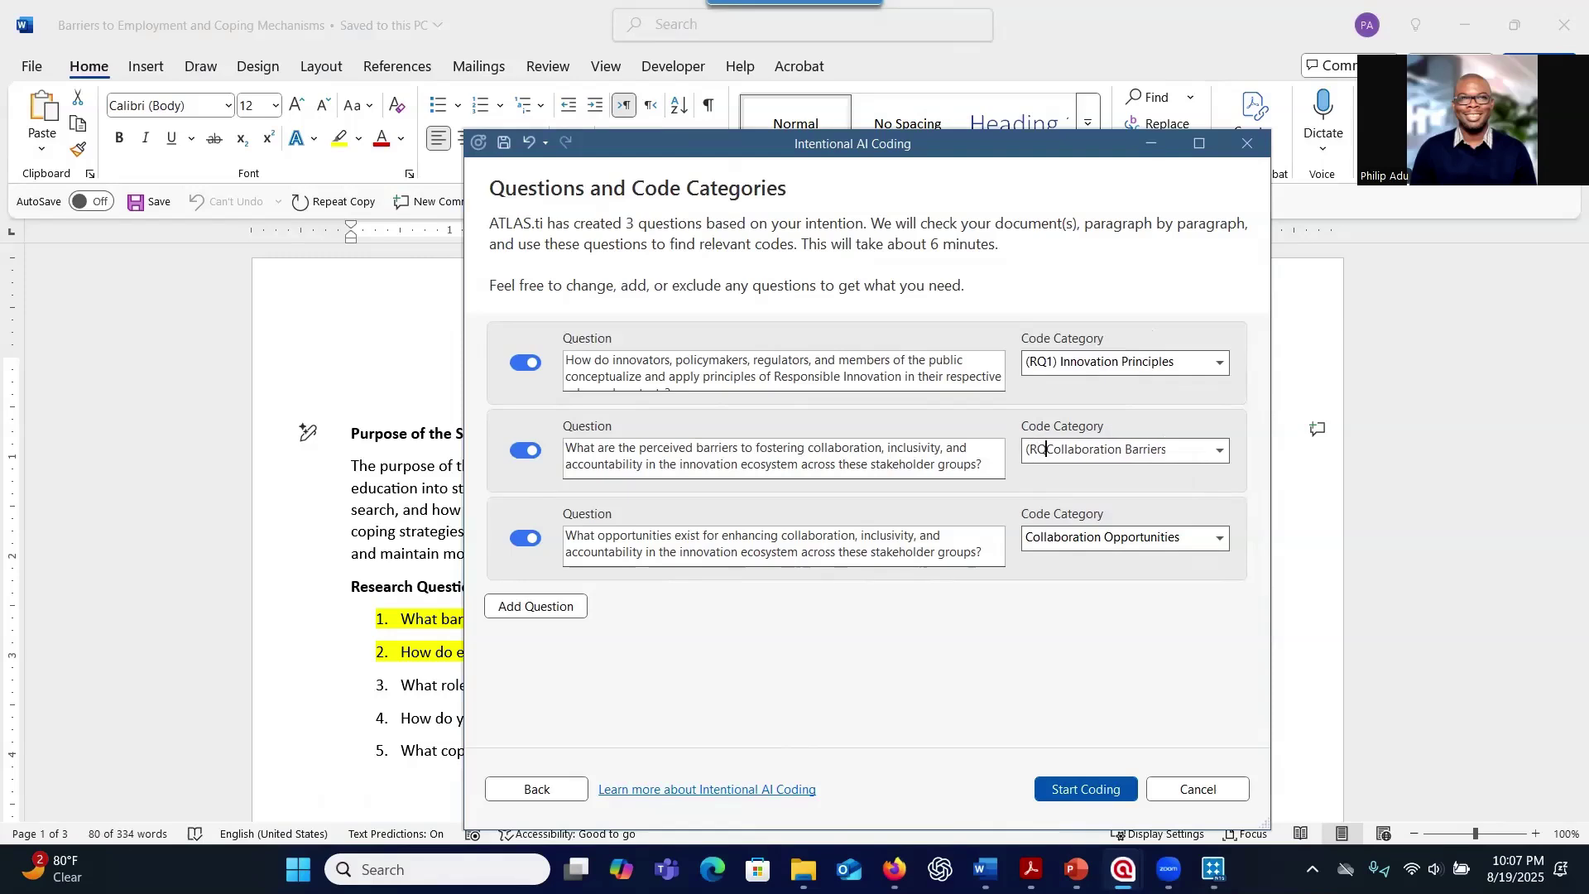
Prefix the third question's code category, Collaboration Opportunities, with "(RQ3)" and start the coding.
click(1200, 537)
key(Home)
text(()
text(RQ3)
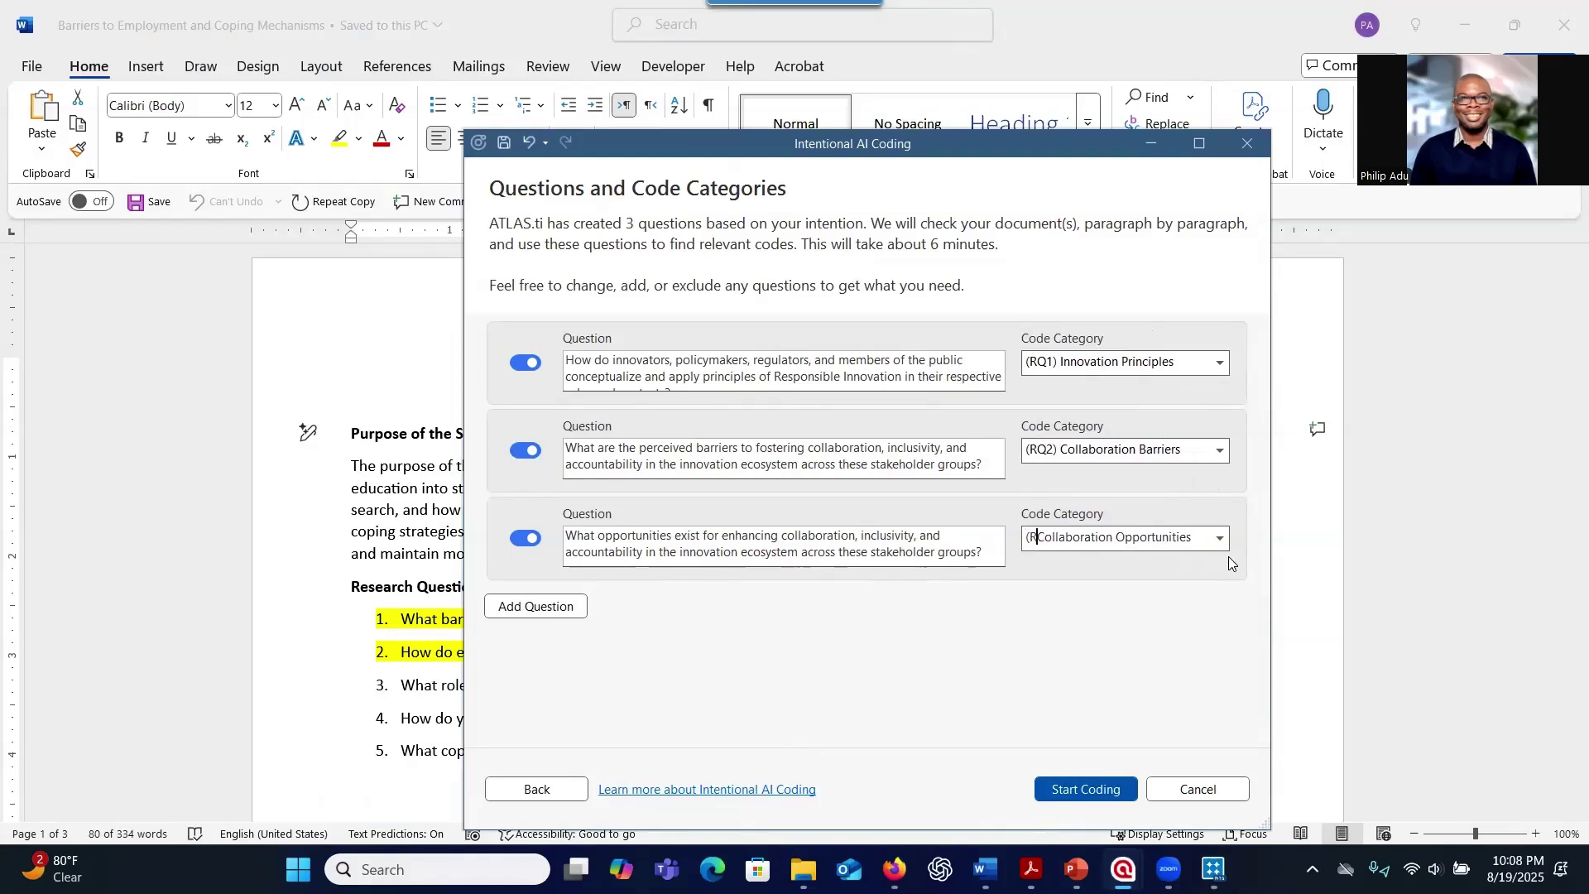
text())
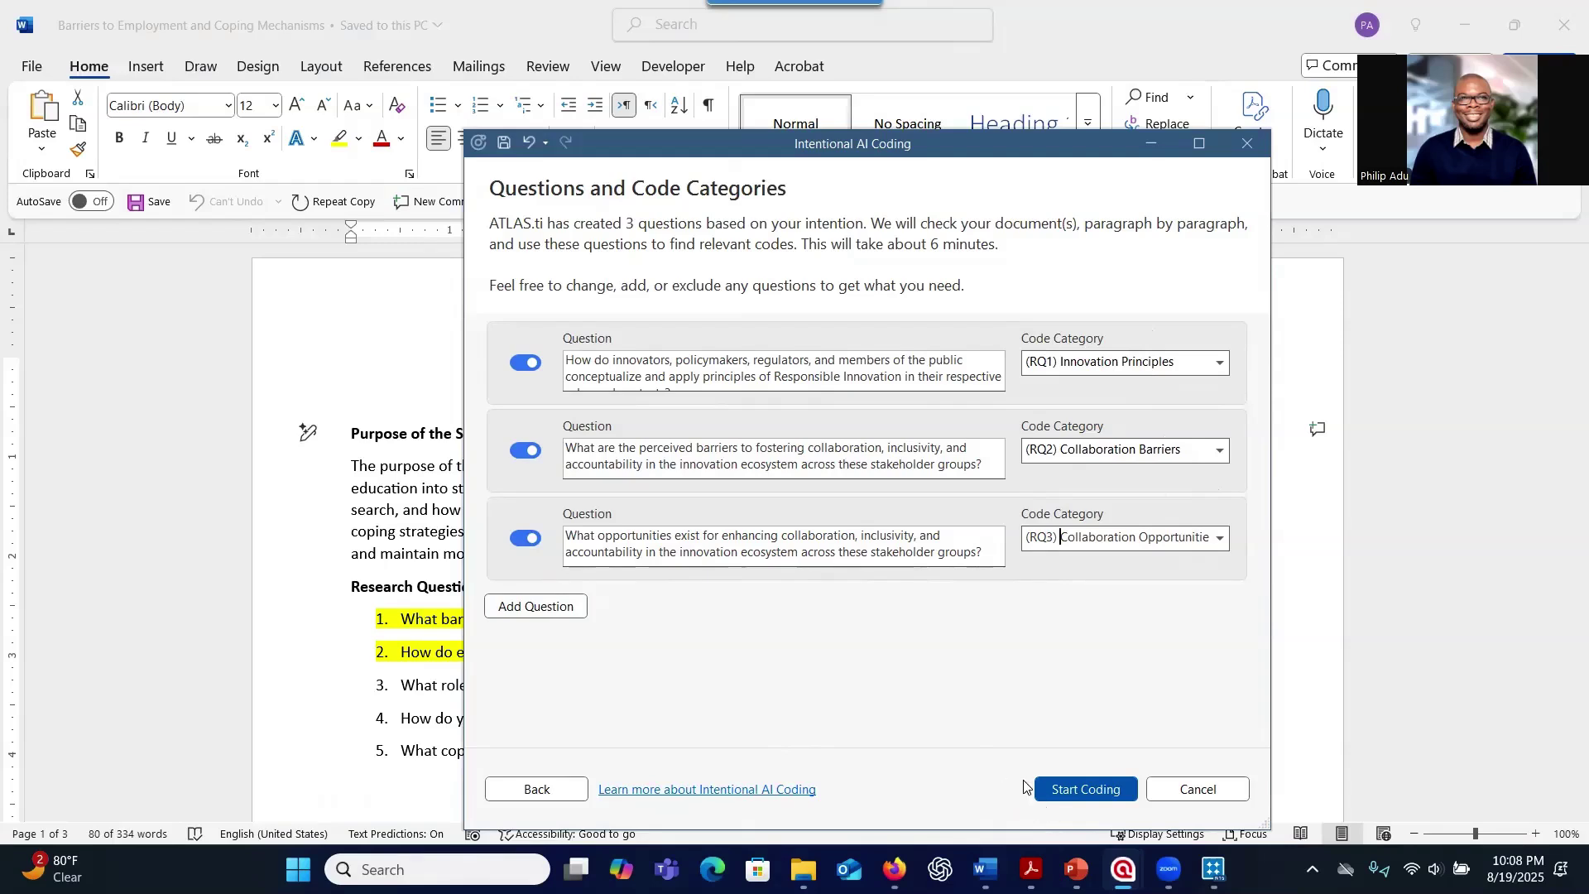
click(1065, 792)
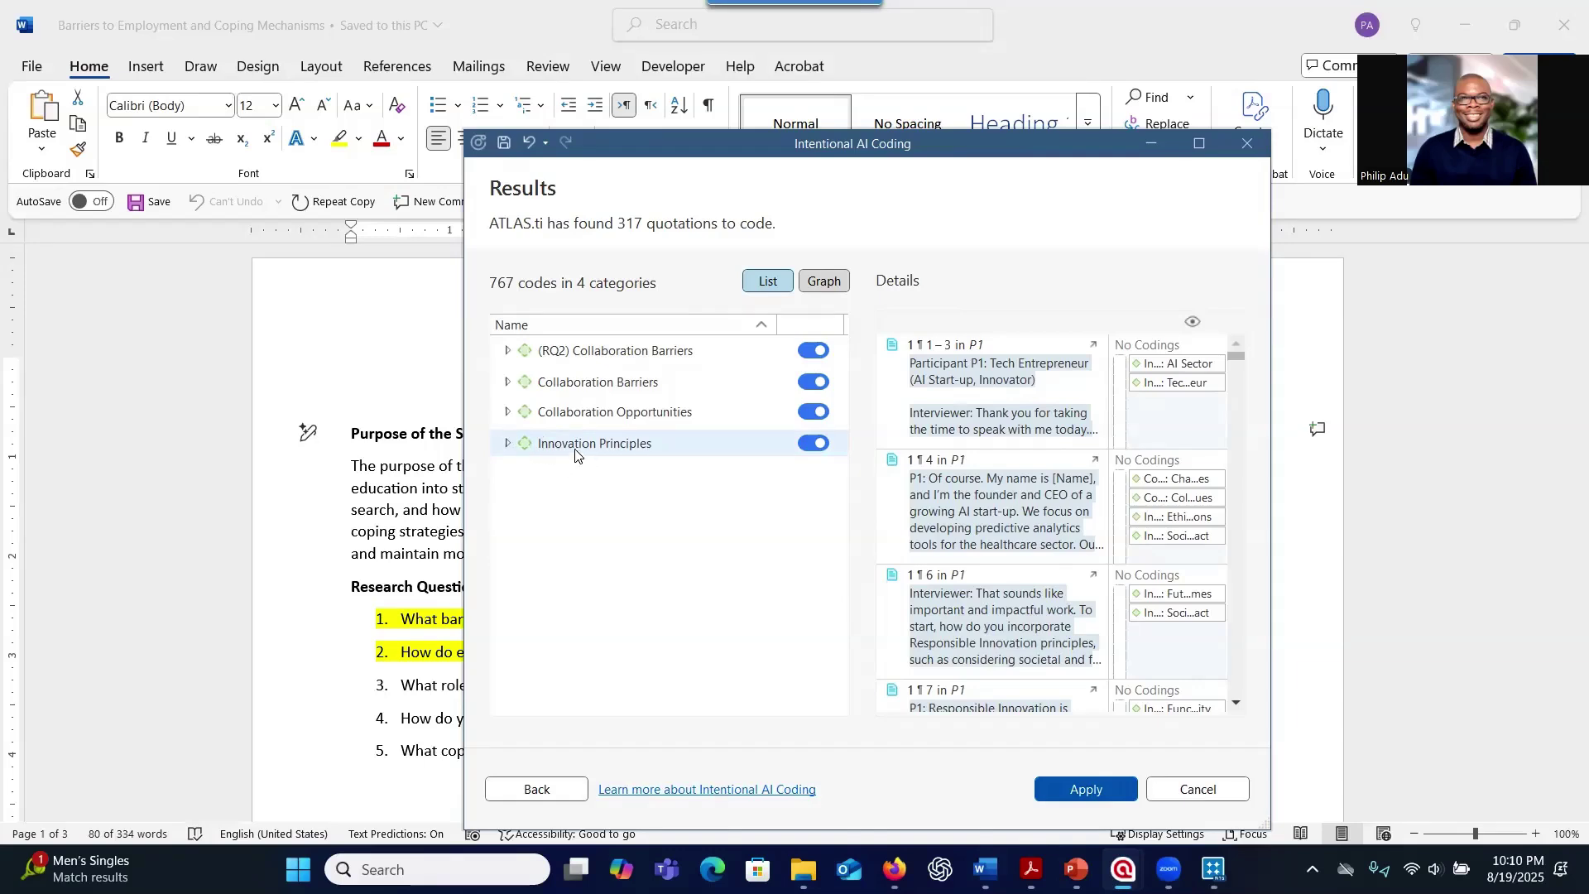
Review the suggested codes under Innovation Principles and exclude the codes Access and Action.
click(508, 445)
scroll(600, 507, down, 3)
scroll(600, 509, down, 5)
scroll(599, 510, down, 3)
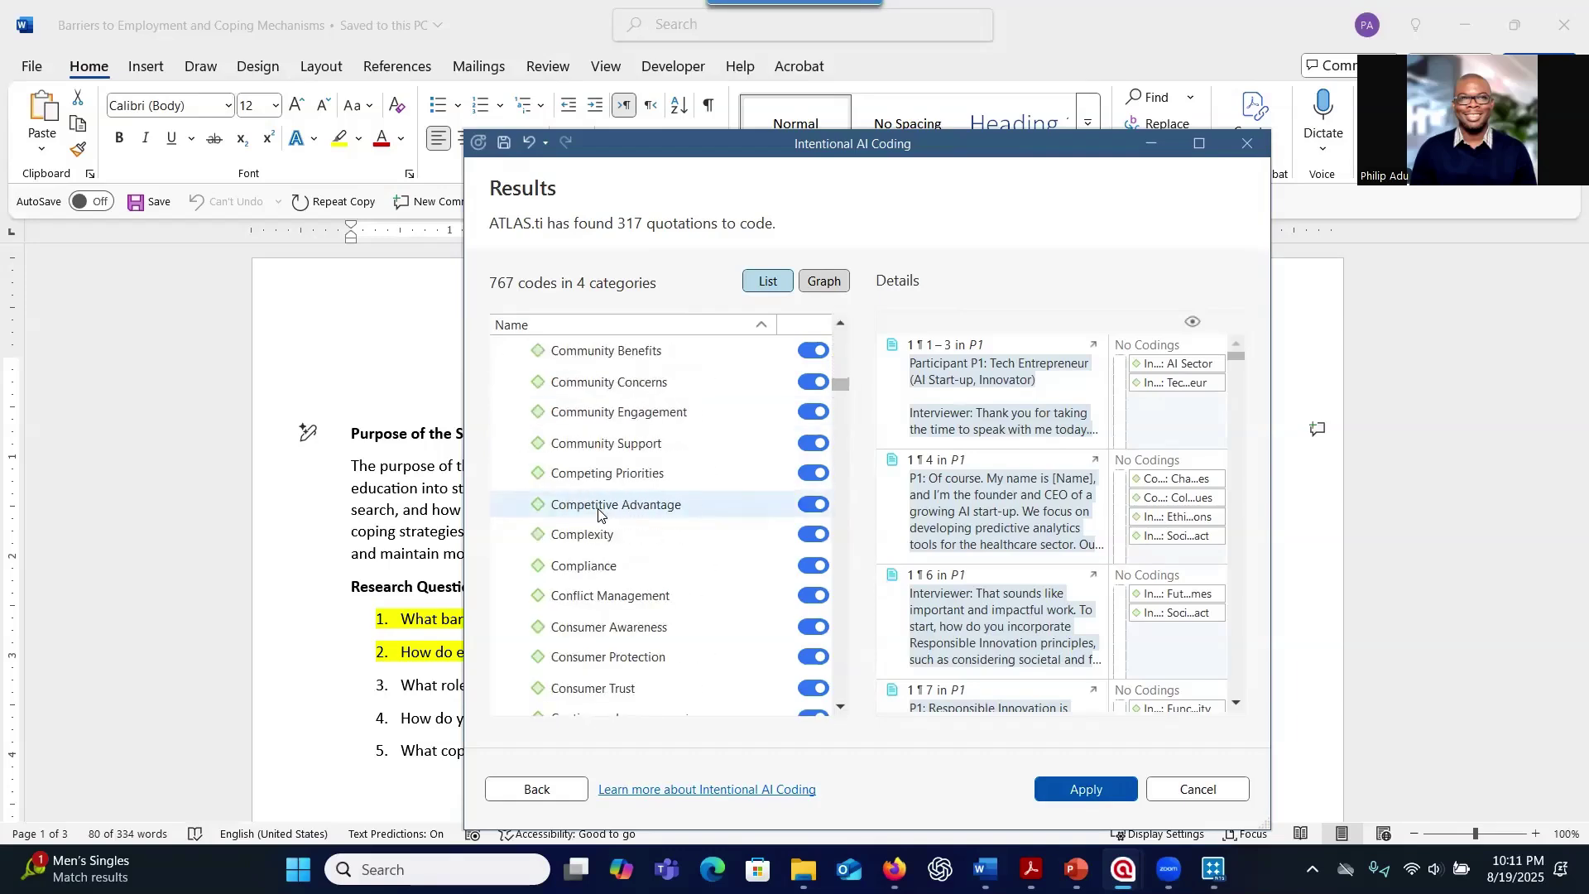
scroll(588, 565, down, 2)
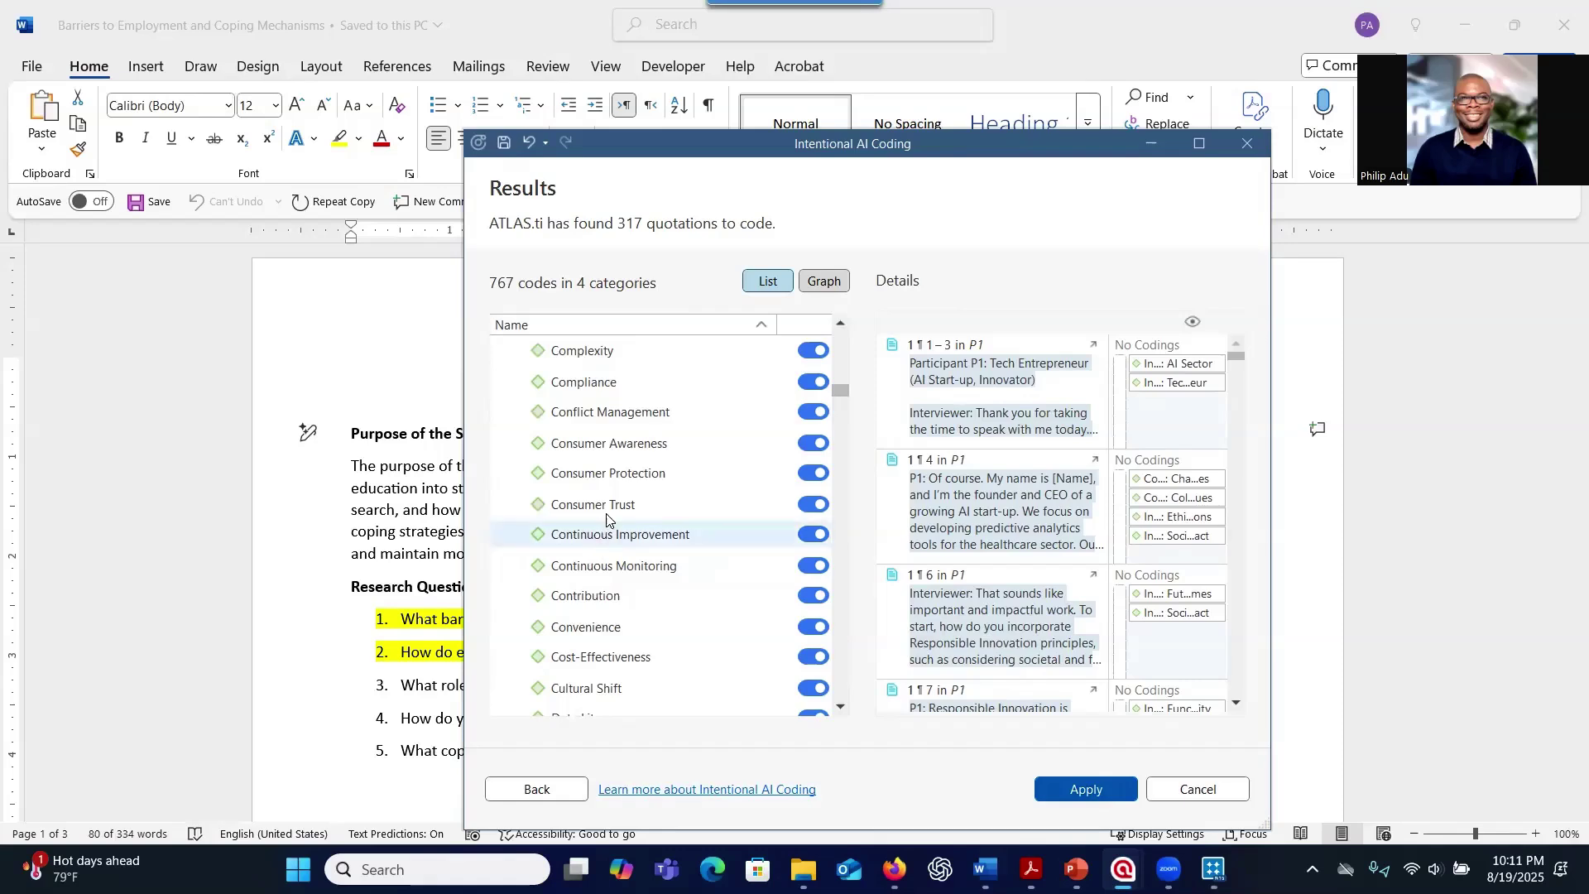
scroll(607, 514, up, 2)
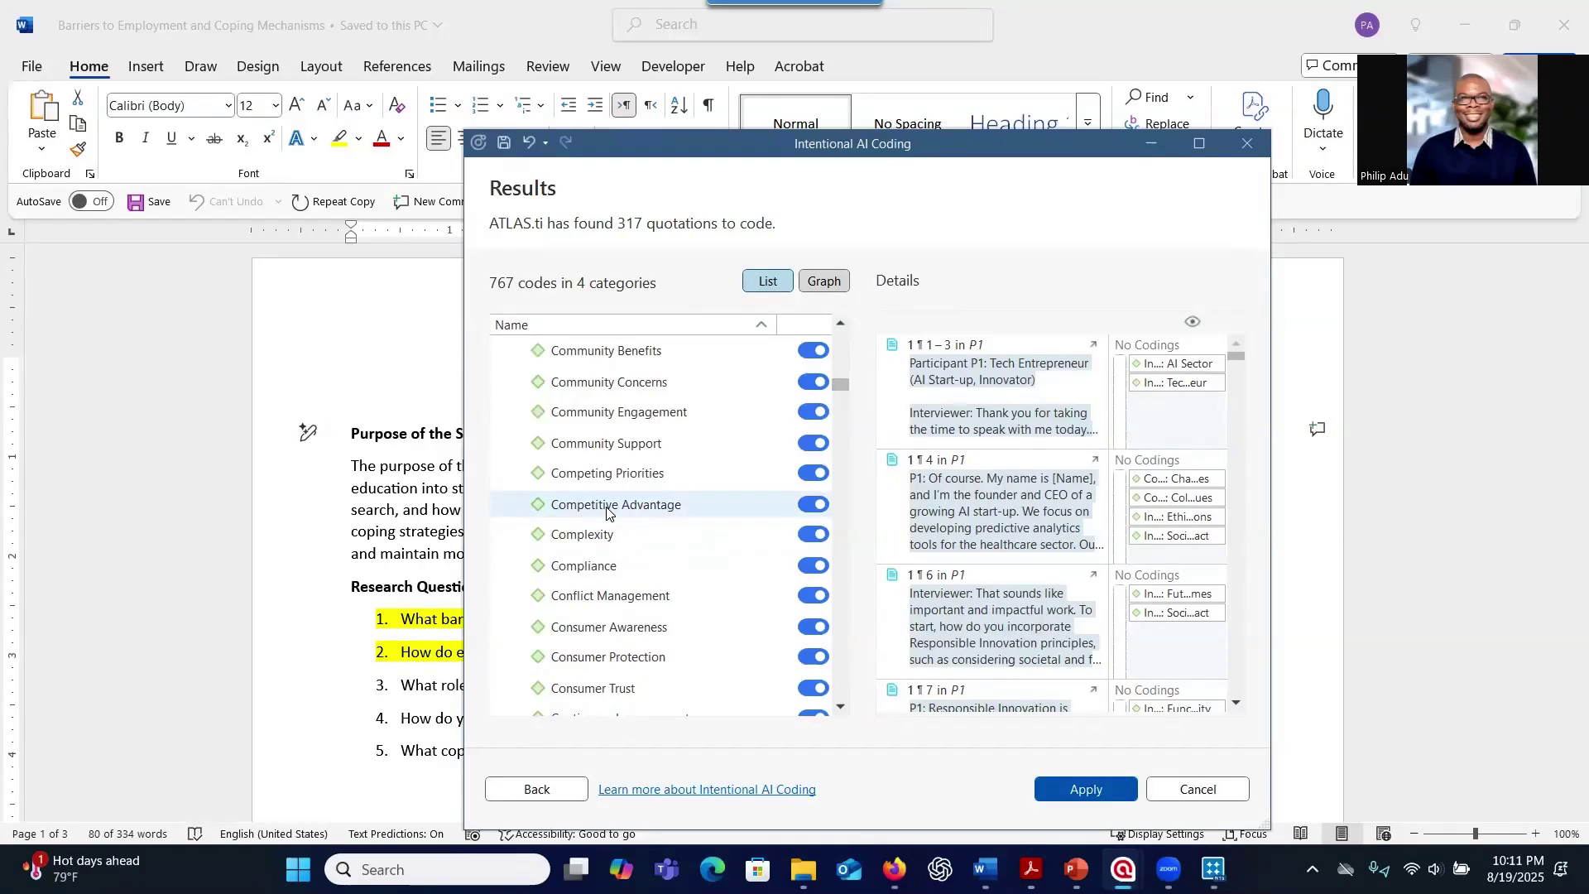
scroll(607, 514, up, 3)
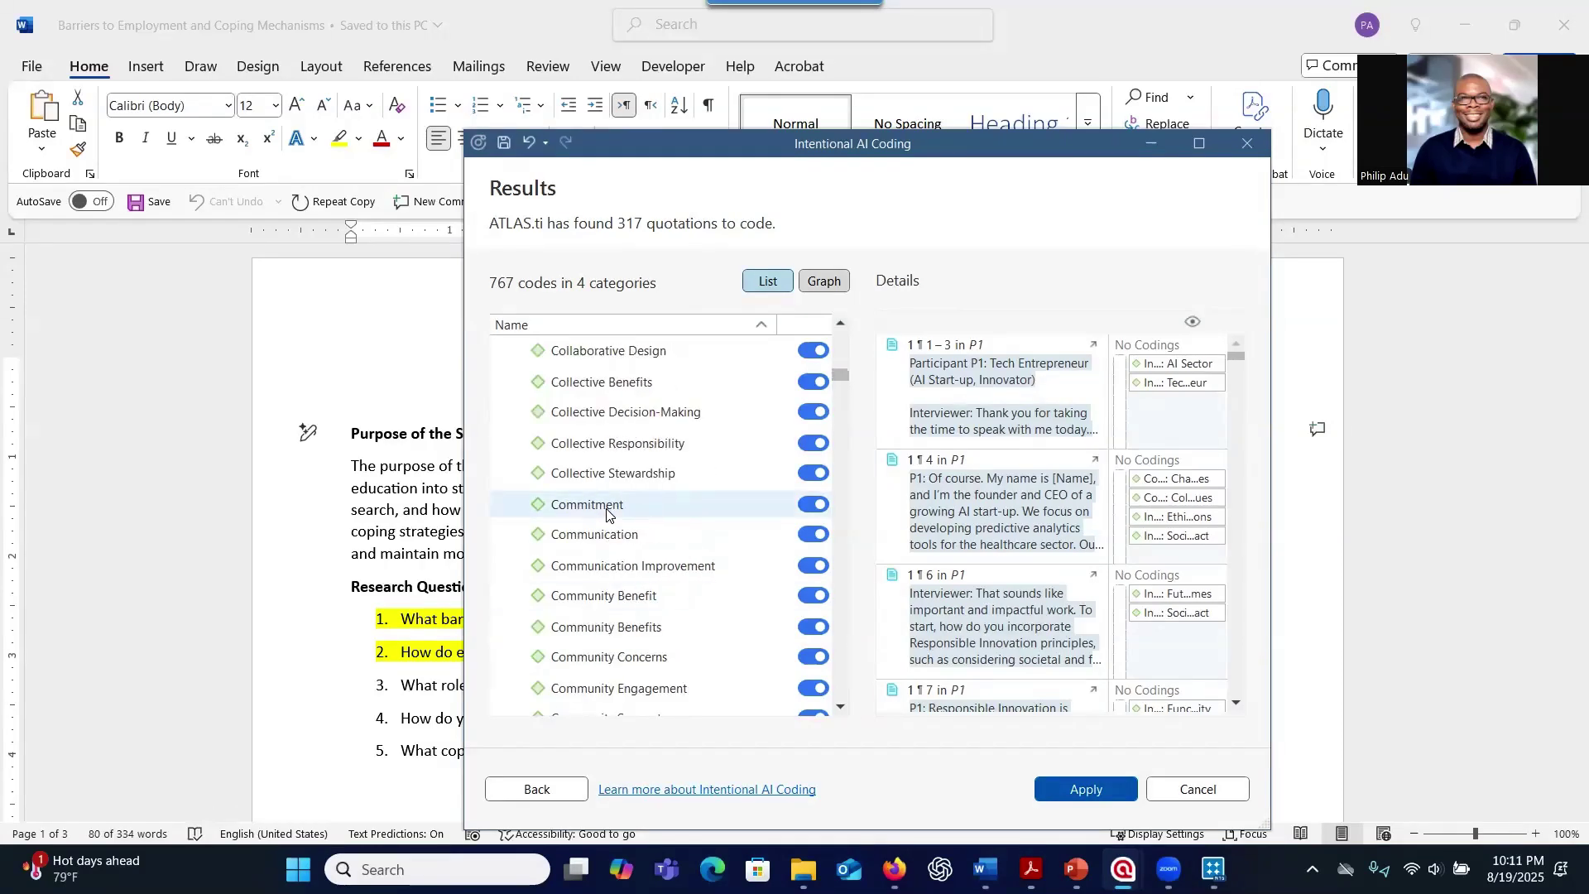
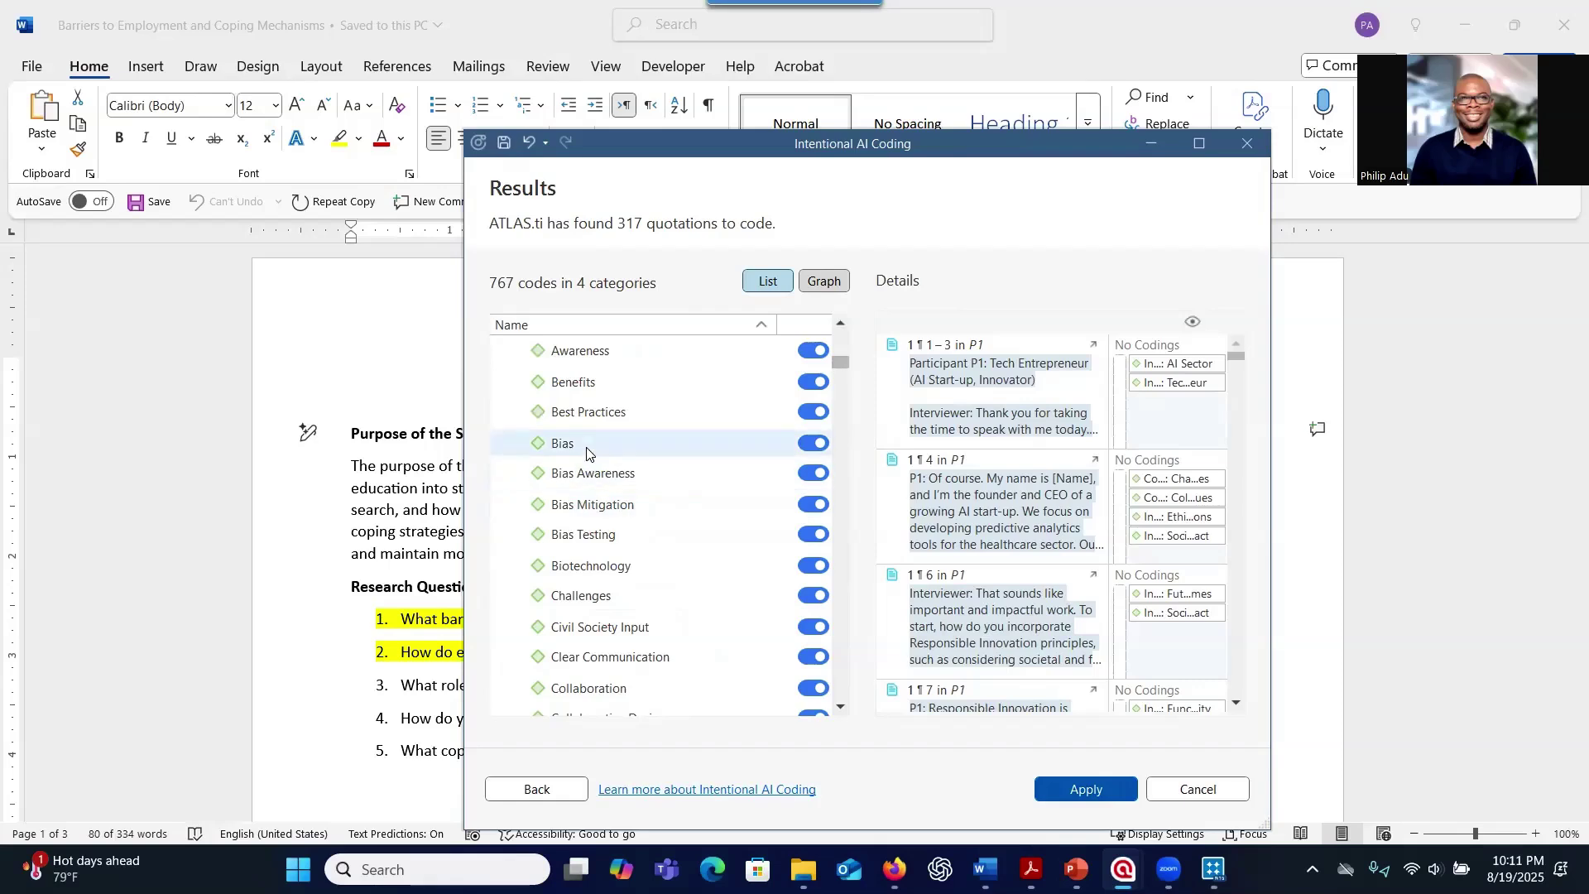
scroll(579, 511, up, 10)
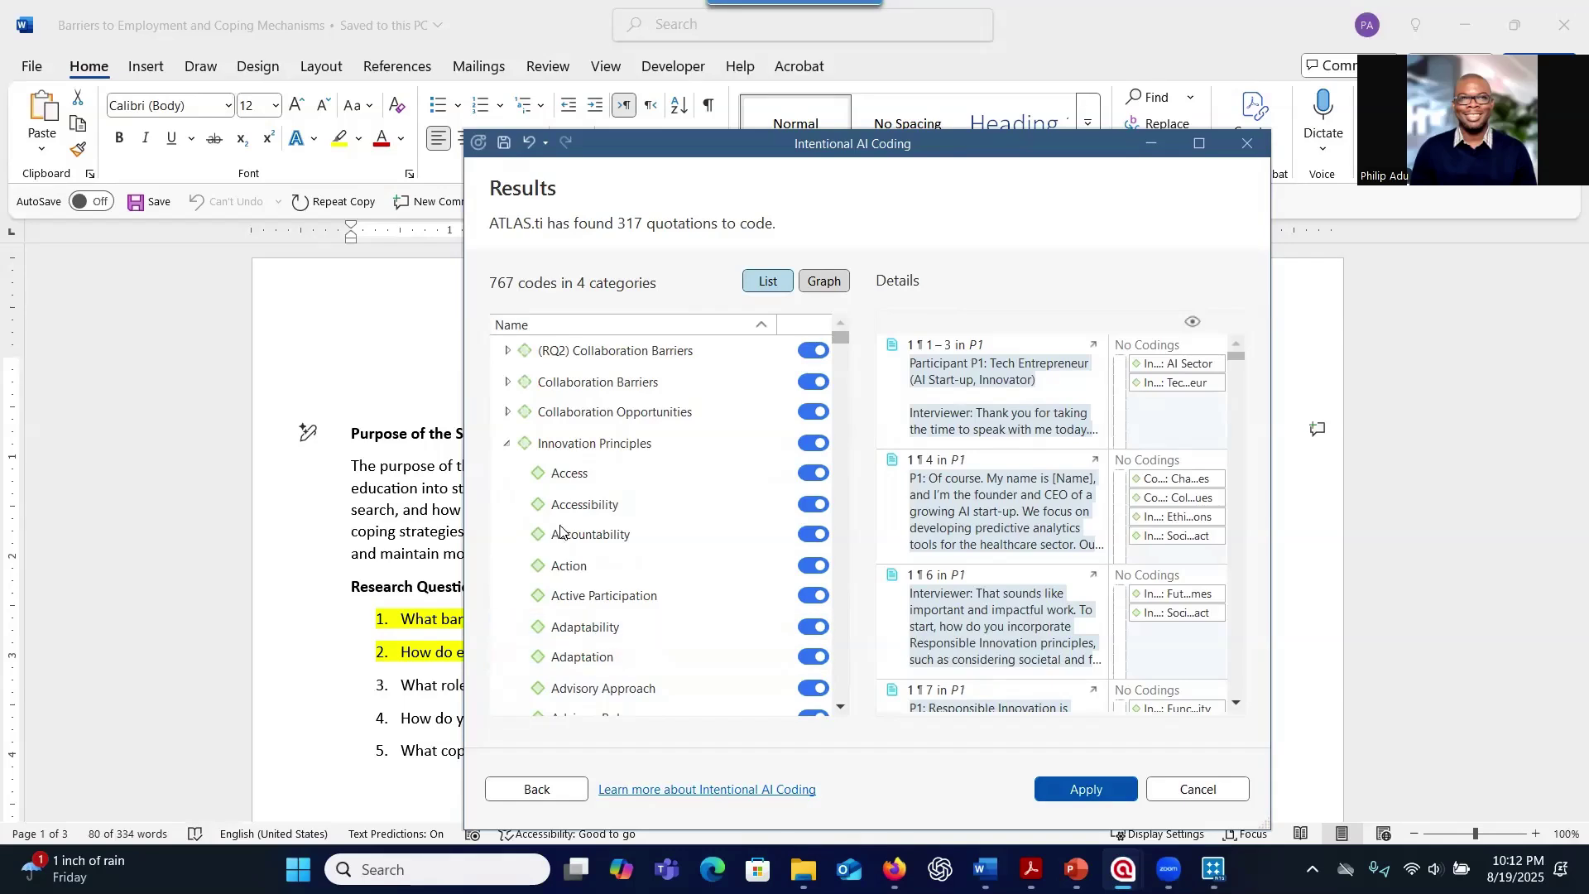
click(814, 472)
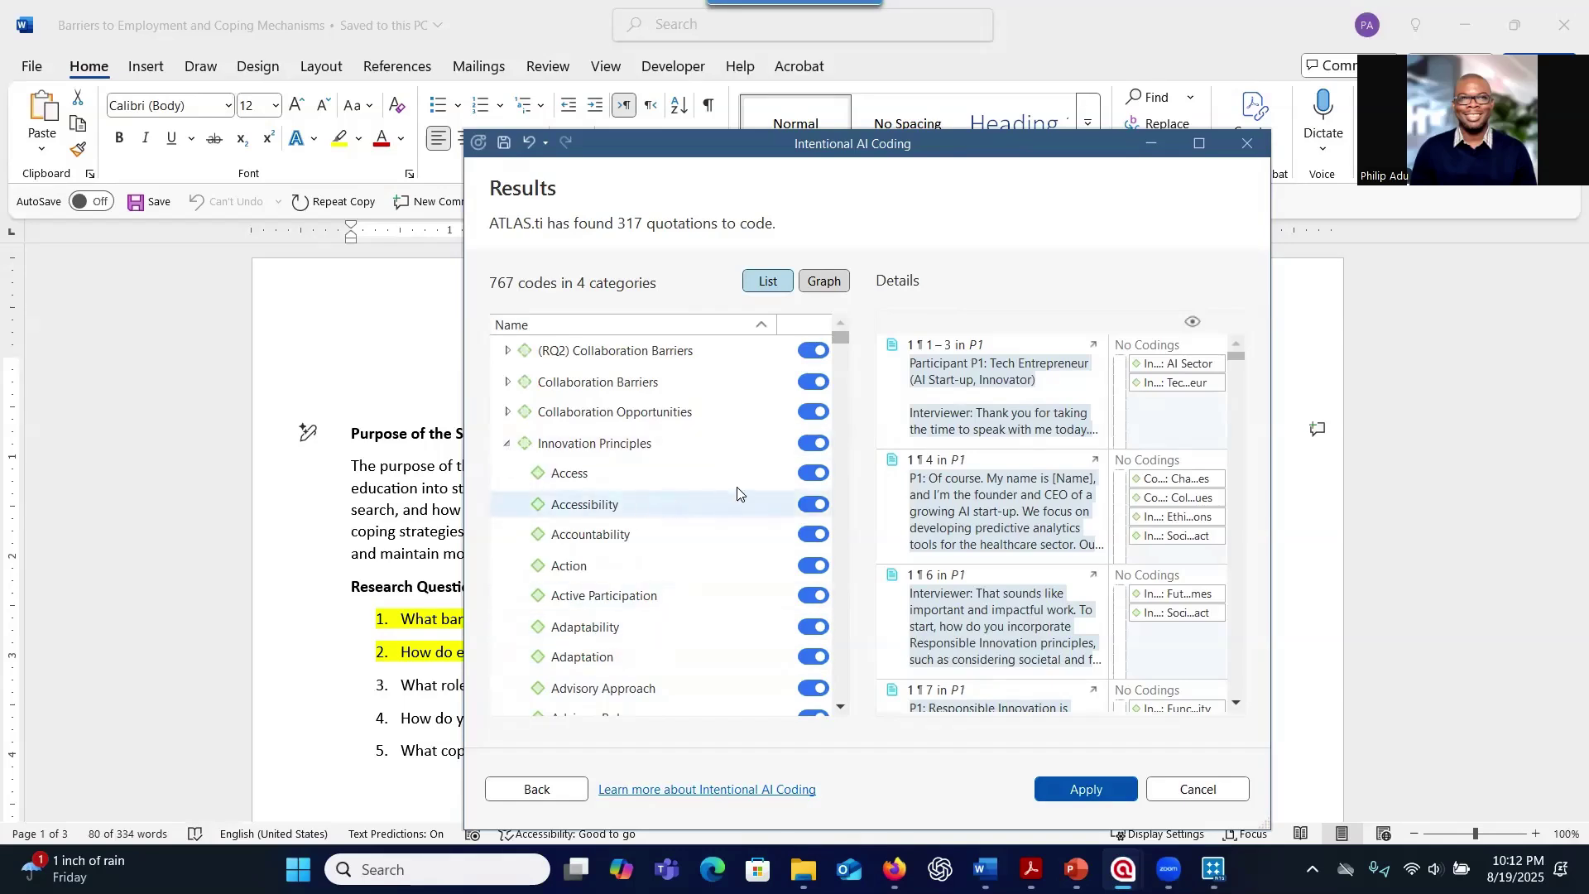
click(808, 570)
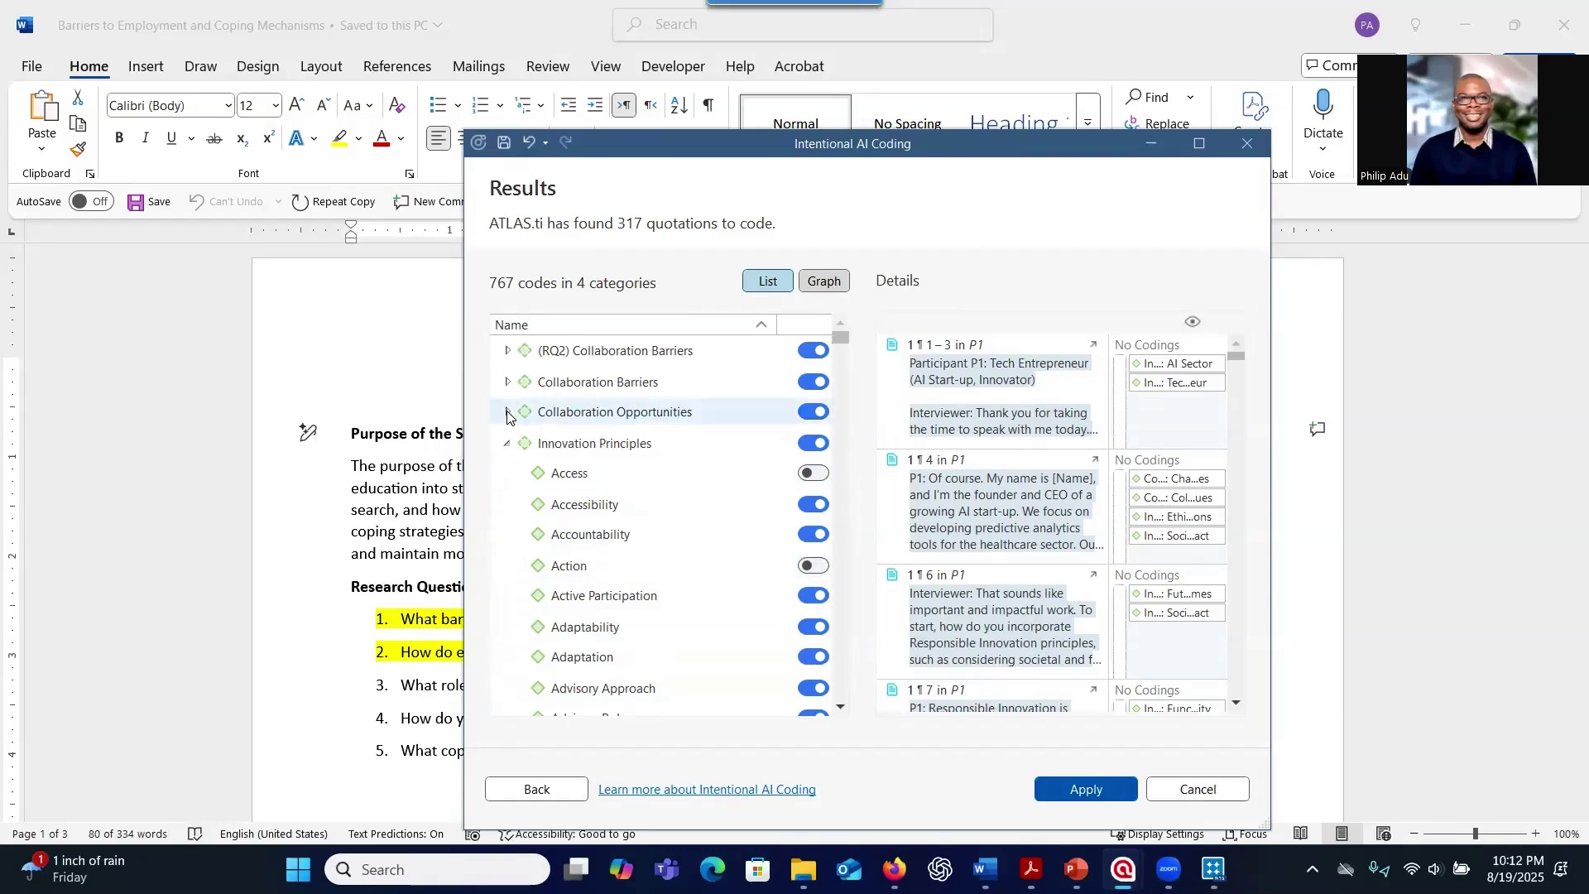
Browse the suggested codes under Collaboration Barriers and collapse the Innovation Principles category.
click(508, 384)
click(508, 384)
click(509, 384)
scroll(567, 555, down, 3)
scroll(546, 505, up, 3)
click(507, 383)
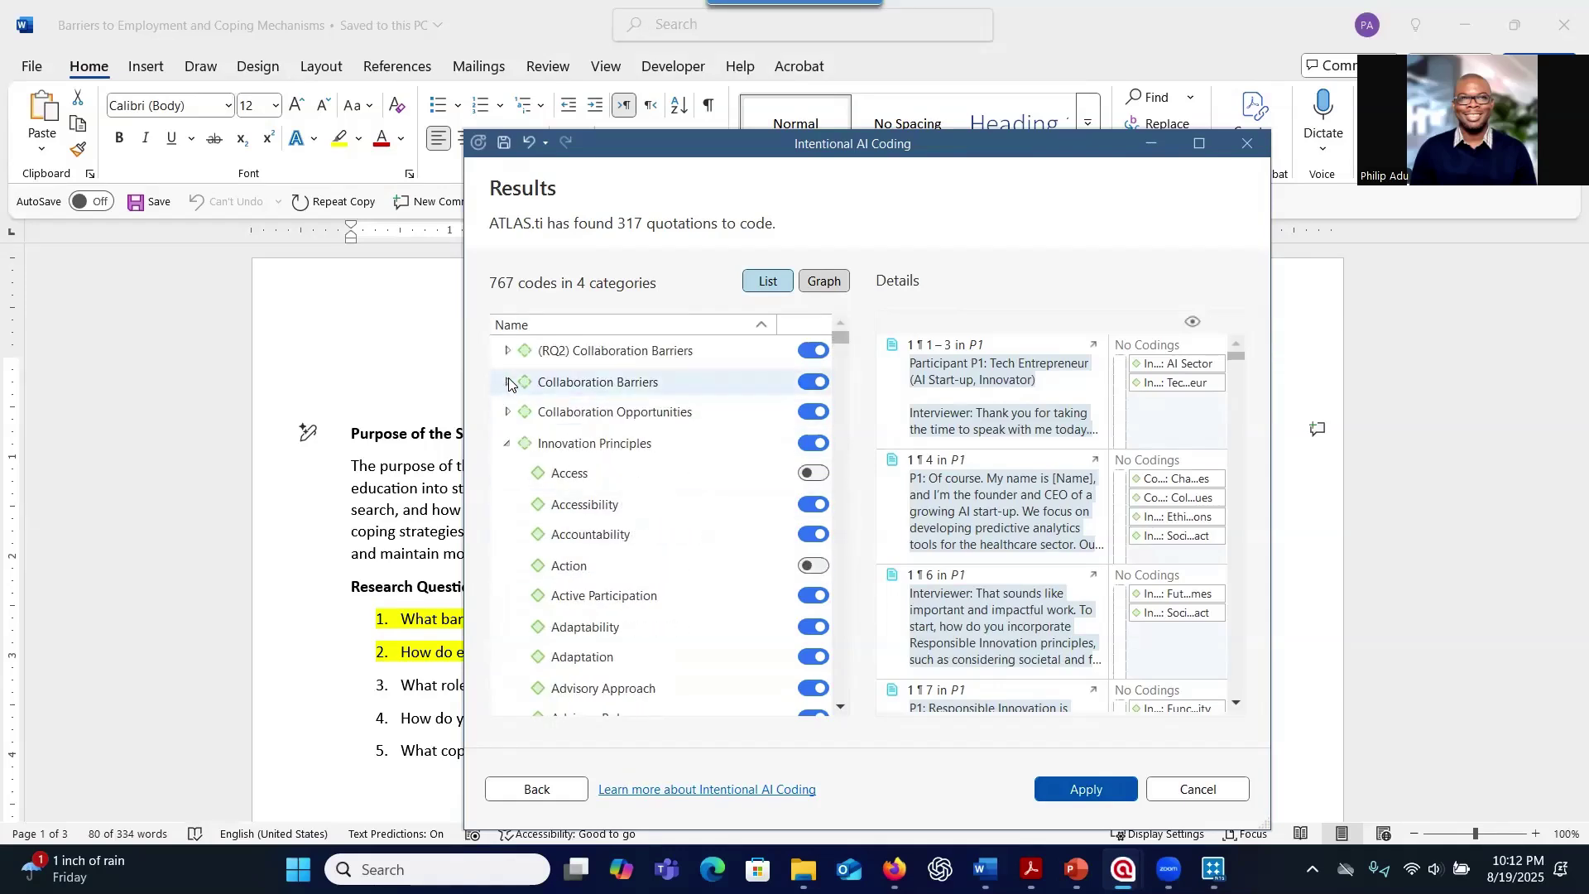
click(510, 447)
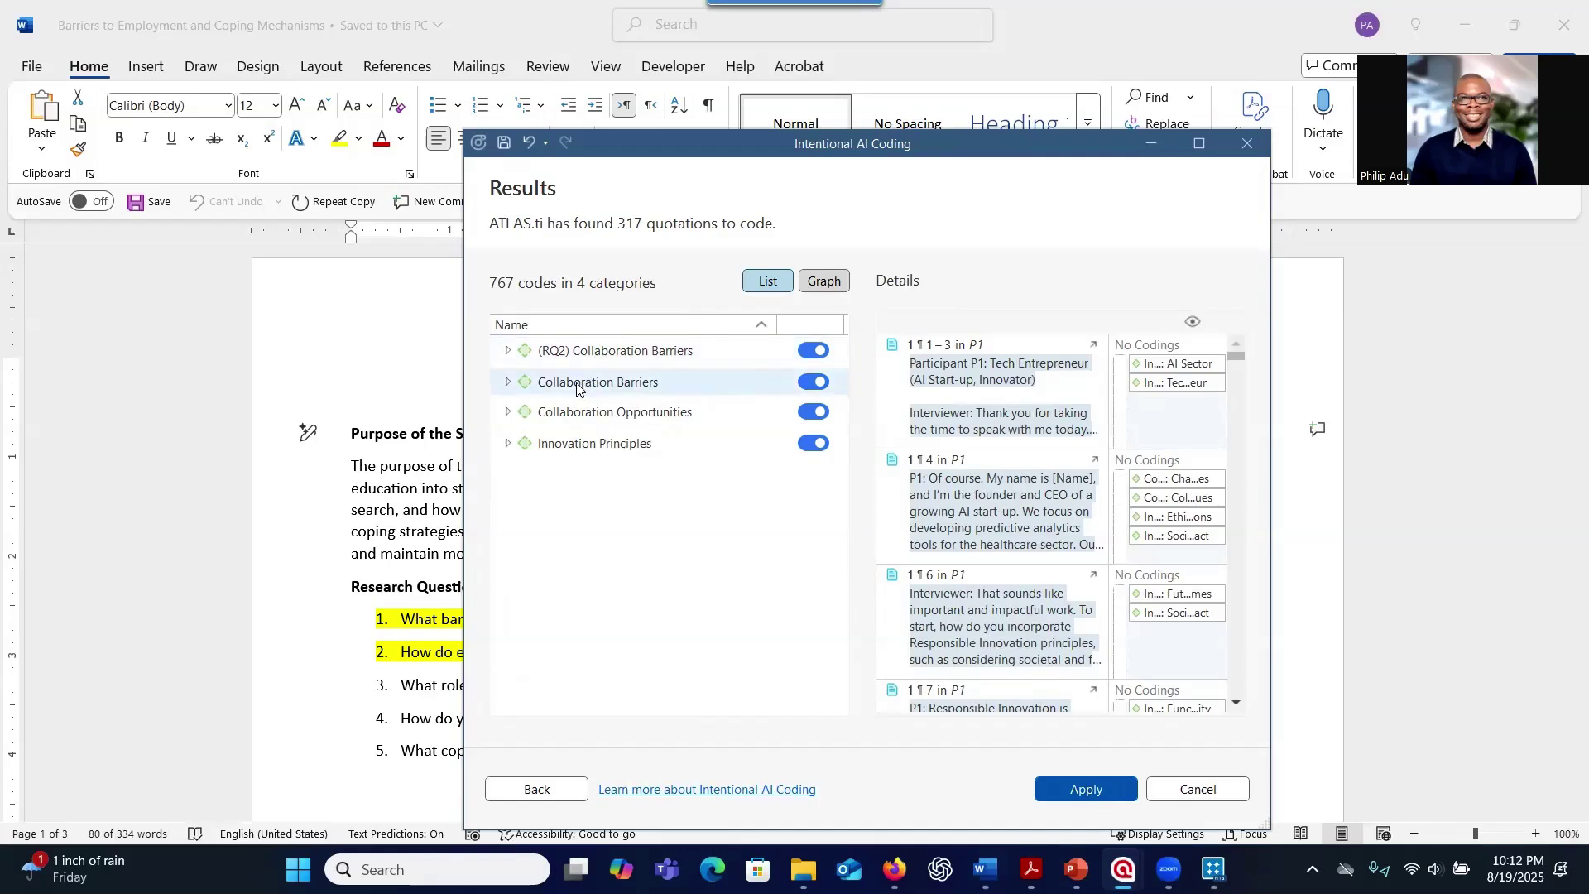
Compare the codes and quotations of the Collaboration Barriers category with those of (RQ2) Collaboration Barriers.
click(507, 382)
click(508, 351)
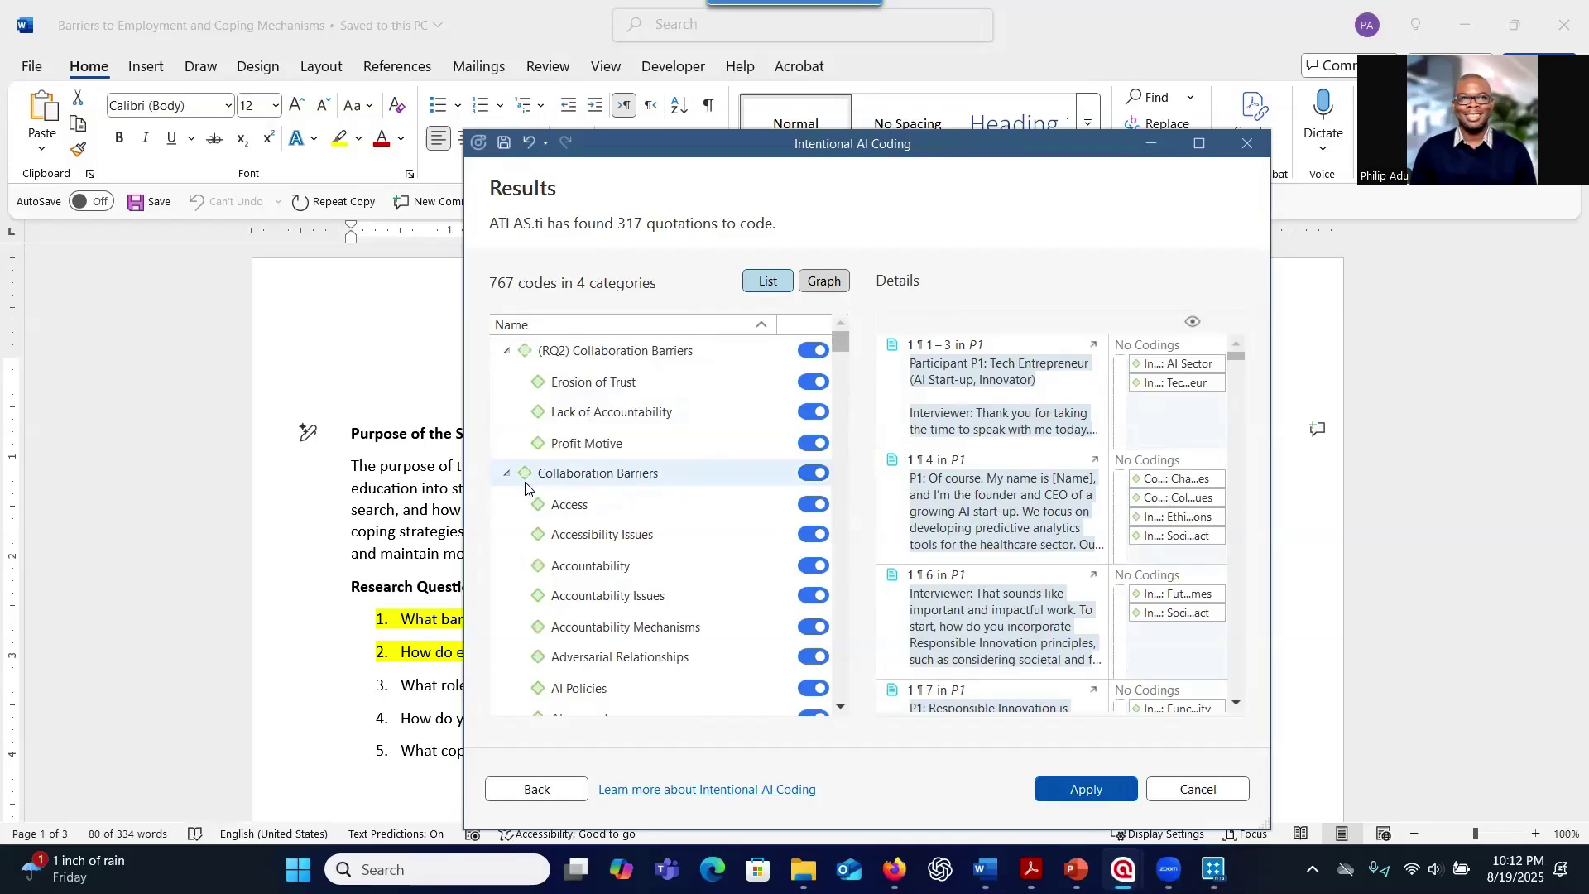
scroll(554, 537, down, 6)
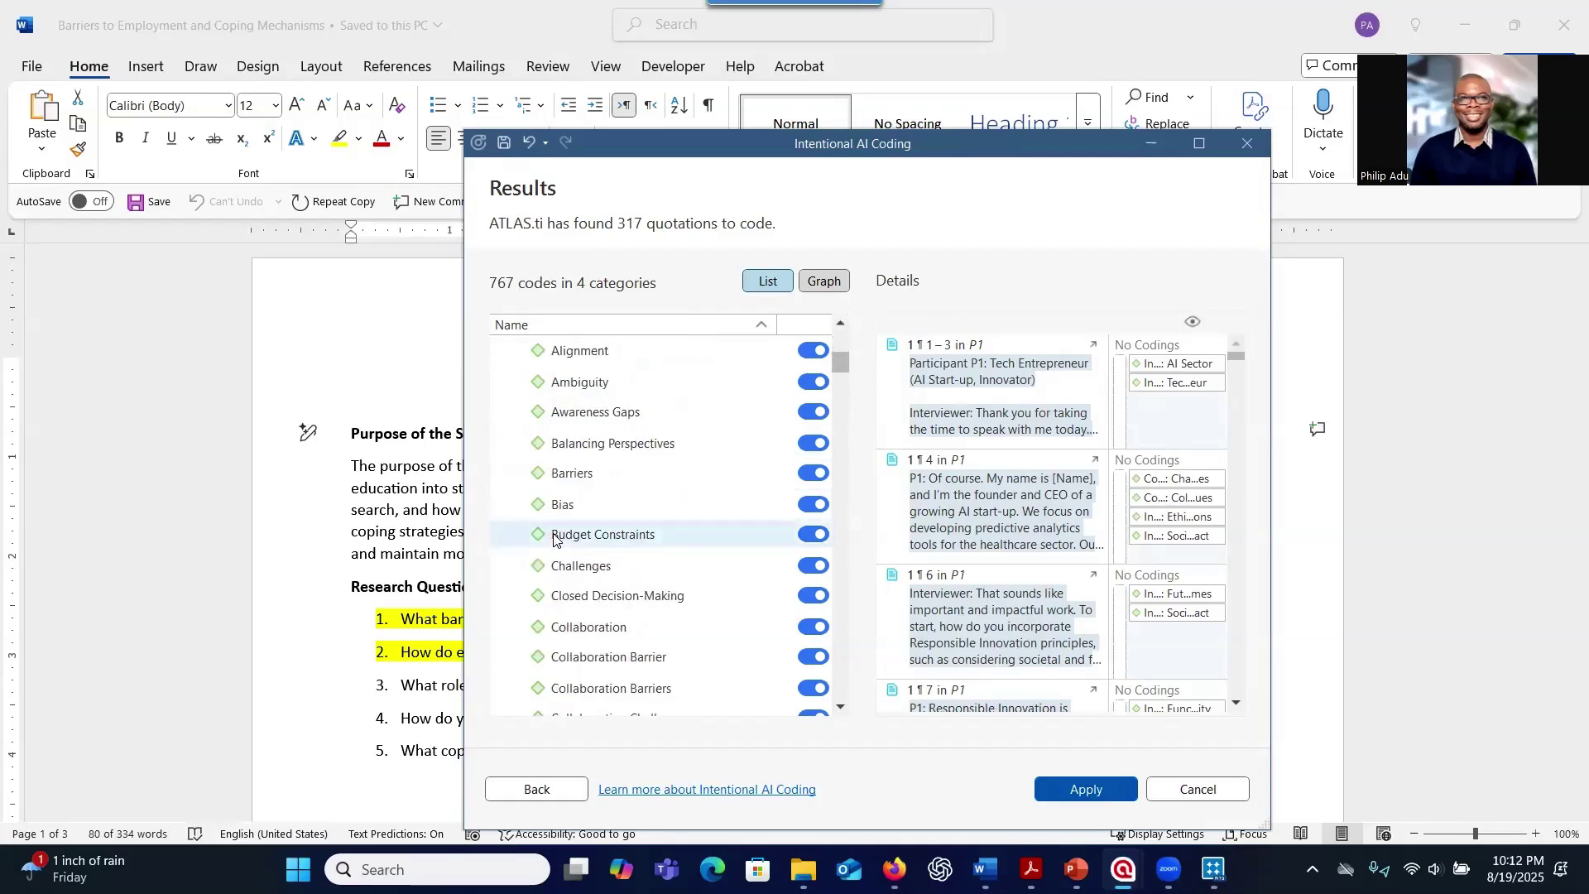
scroll(553, 538, up, 4)
scroll(553, 536, up, 2)
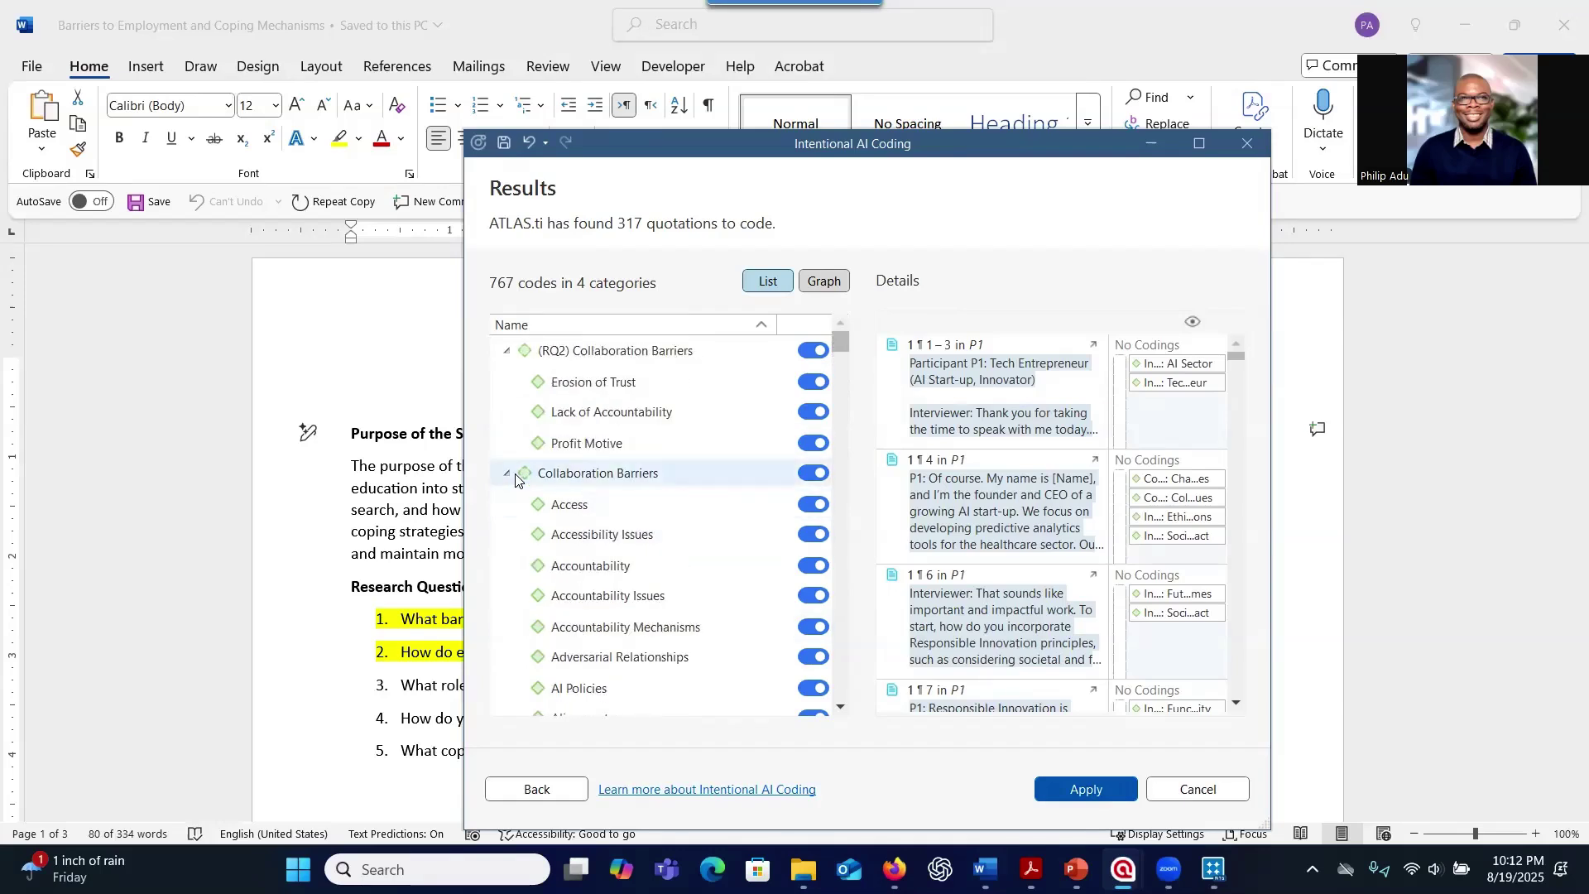
click(507, 478)
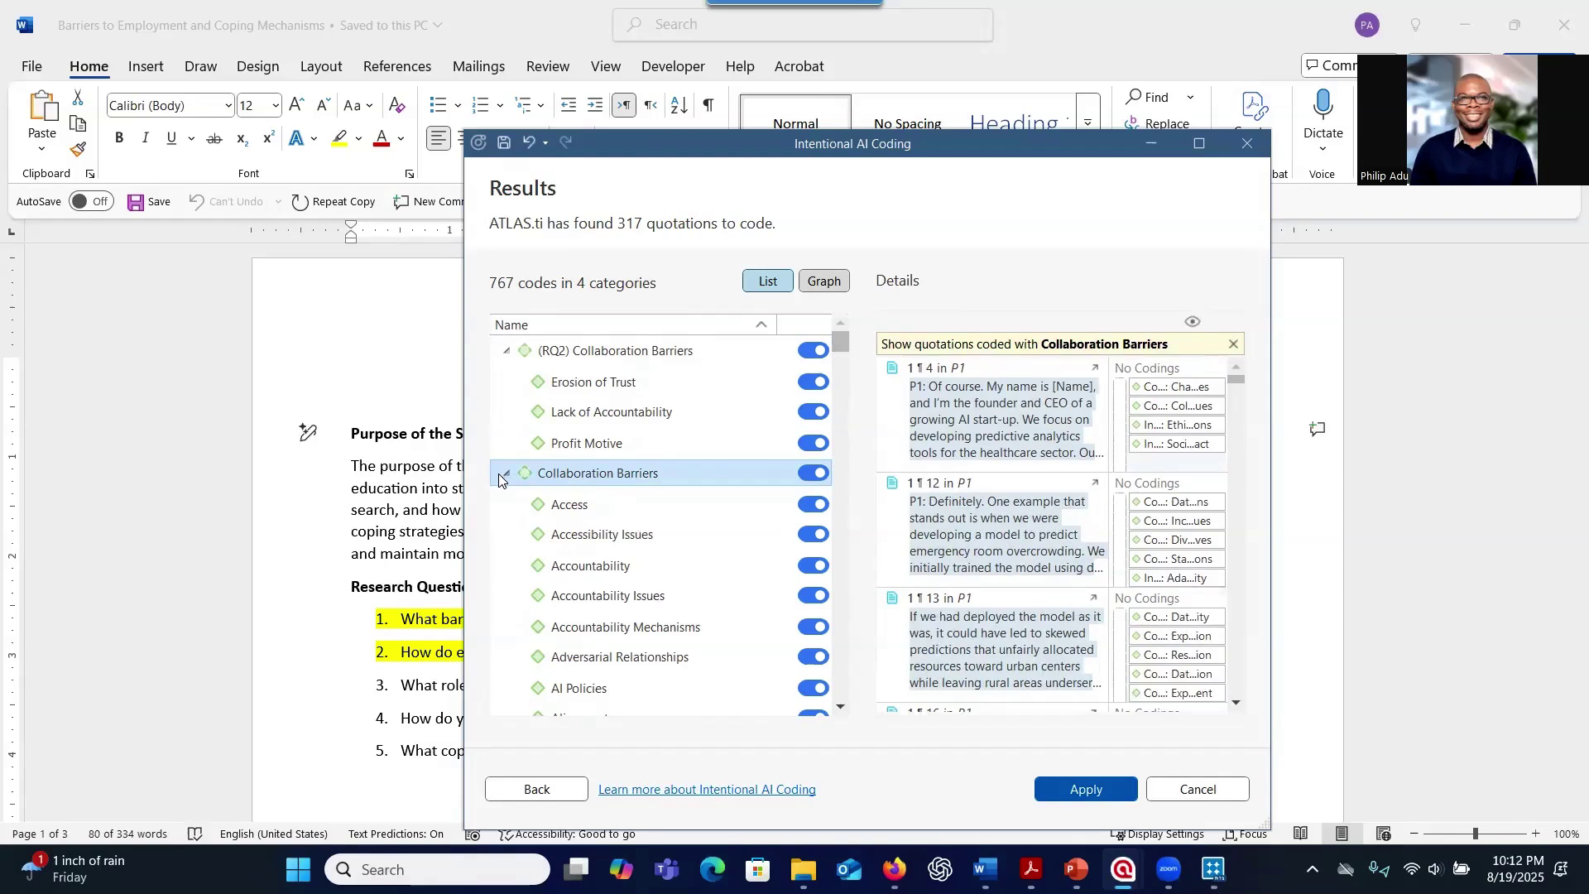
click(508, 476)
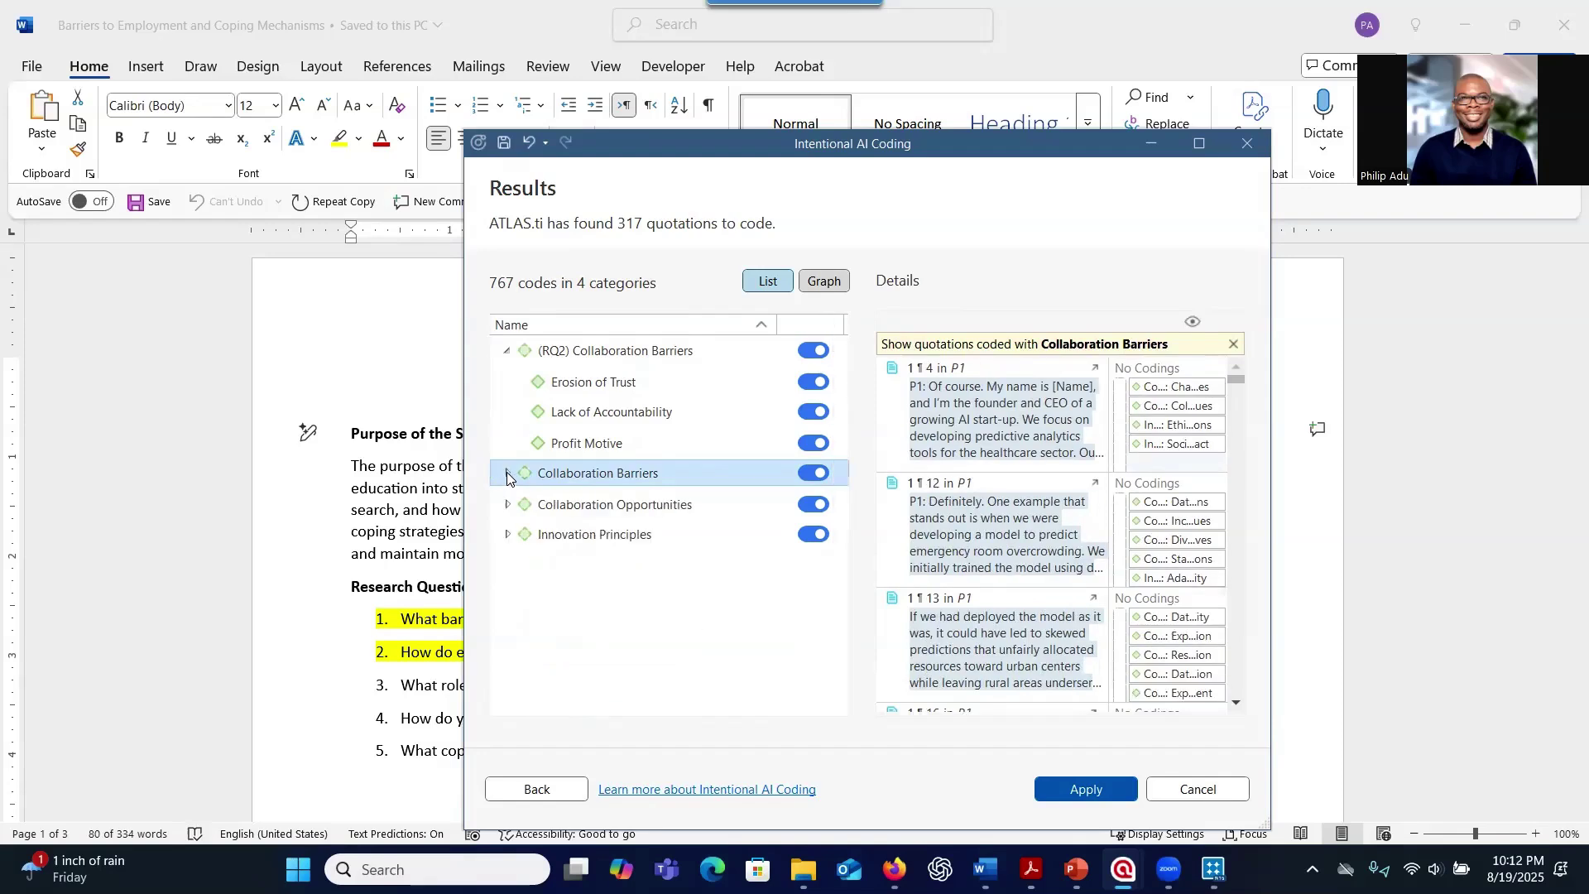
click(509, 356)
click(509, 360)
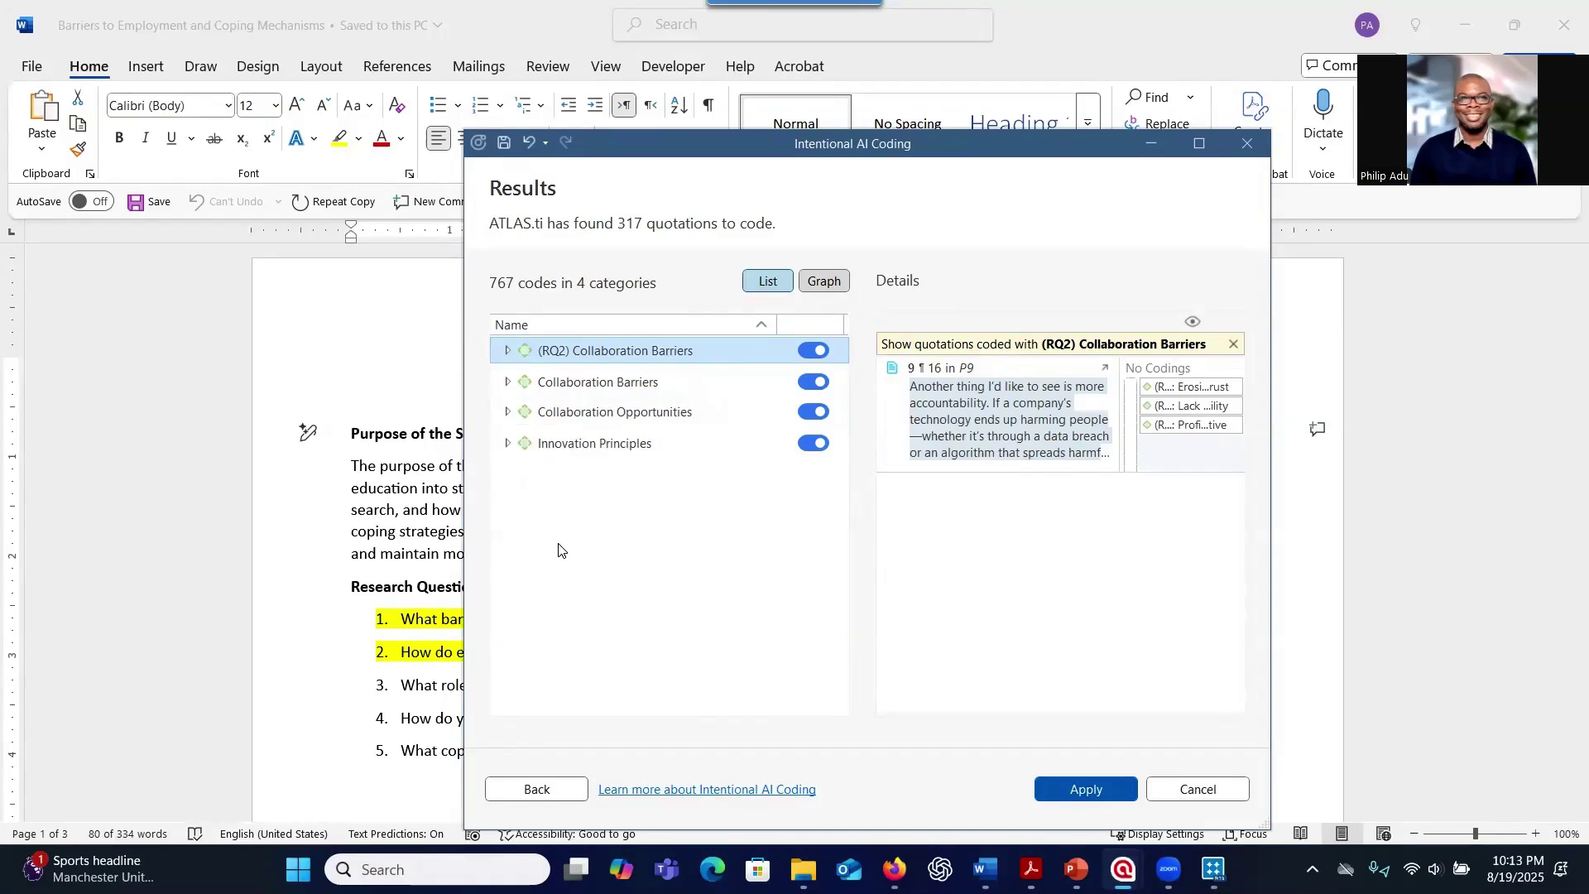
Check the Collaboration Opportunities codes and exclude the whole (RQ2) Collaboration Barriers category with its child codes.
click(508, 412)
click(509, 412)
click(508, 412)
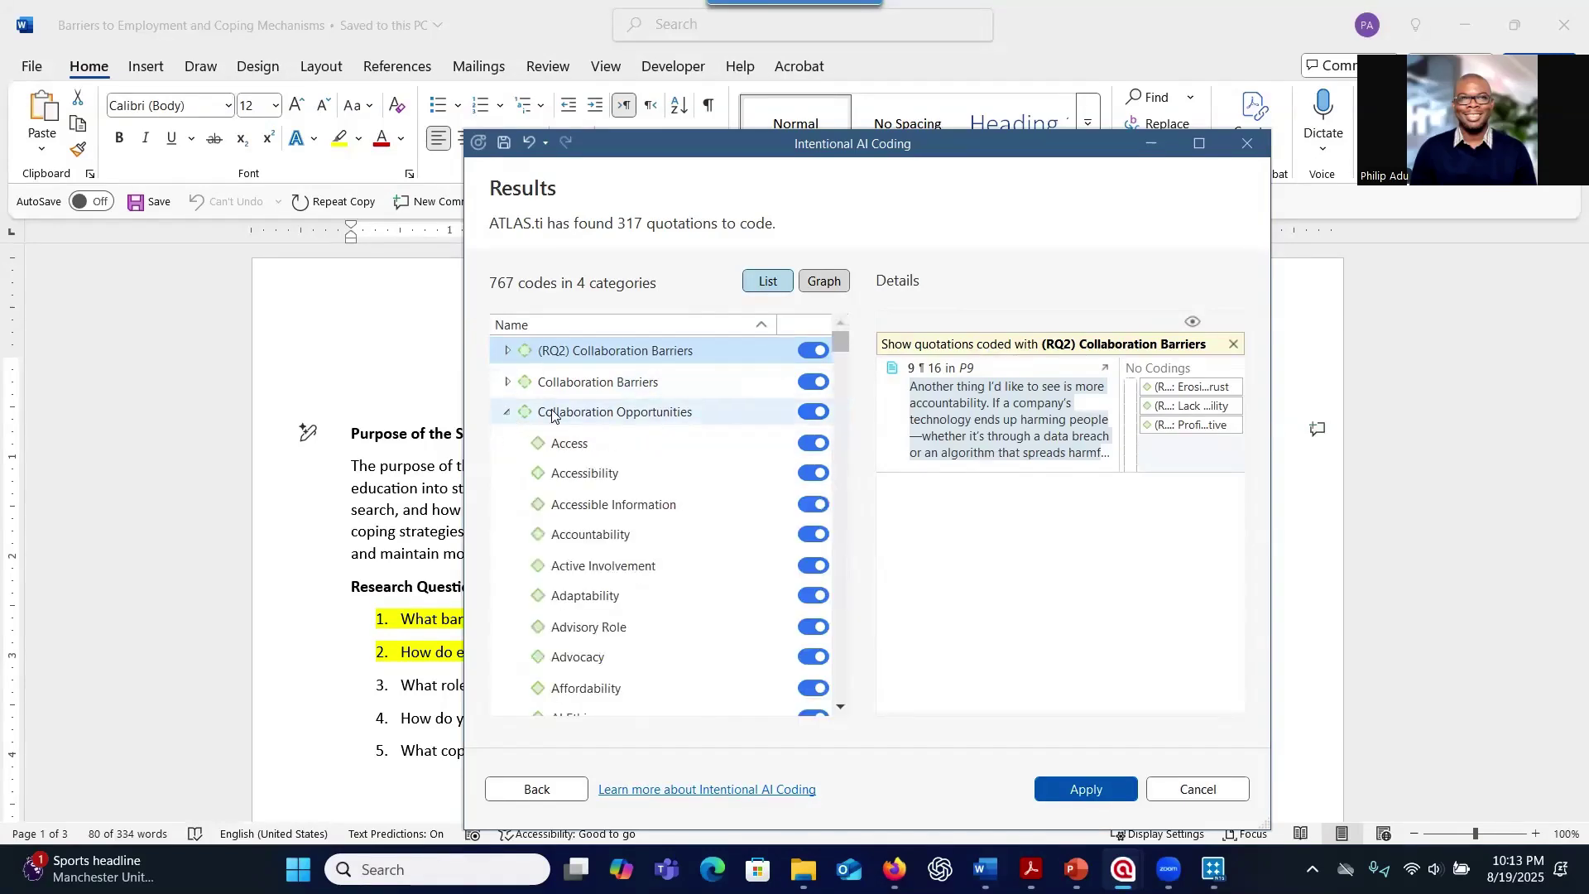
click(508, 412)
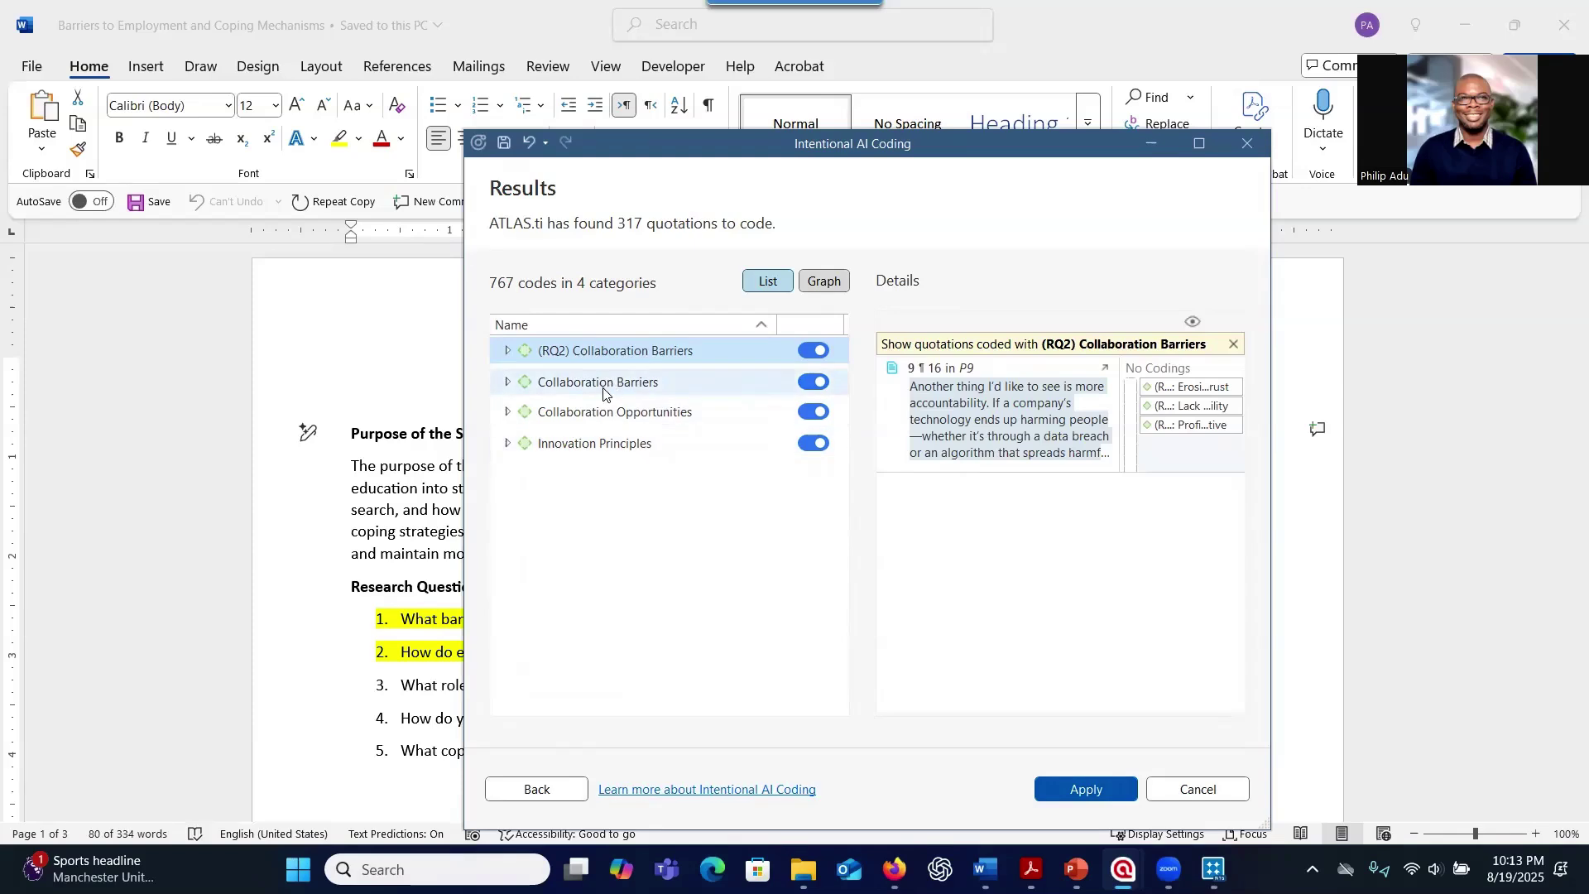
click(507, 351)
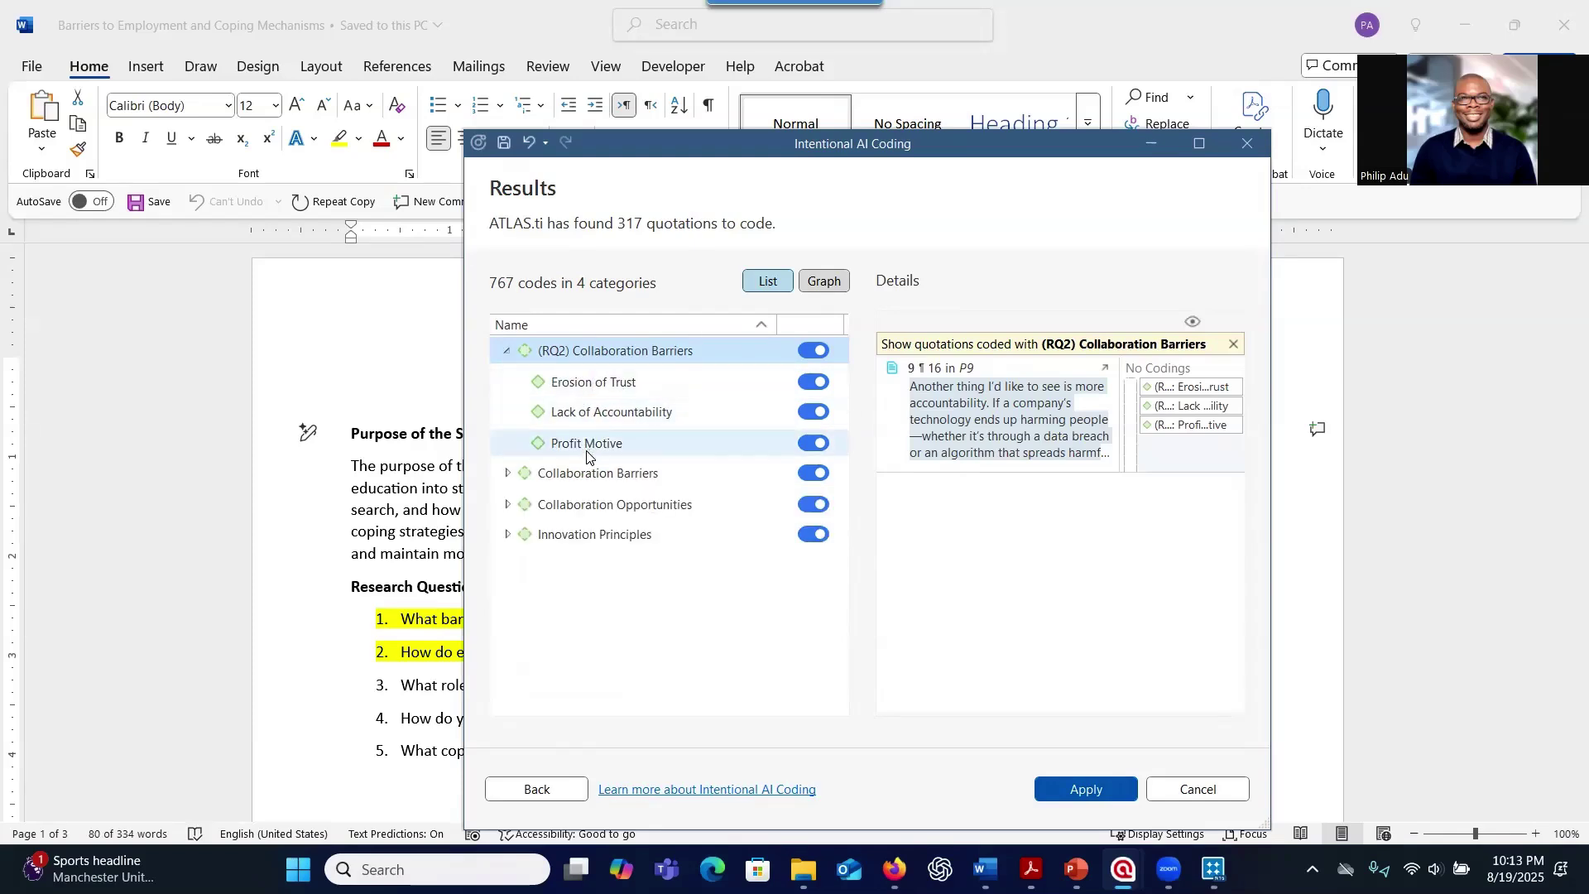
click(813, 351)
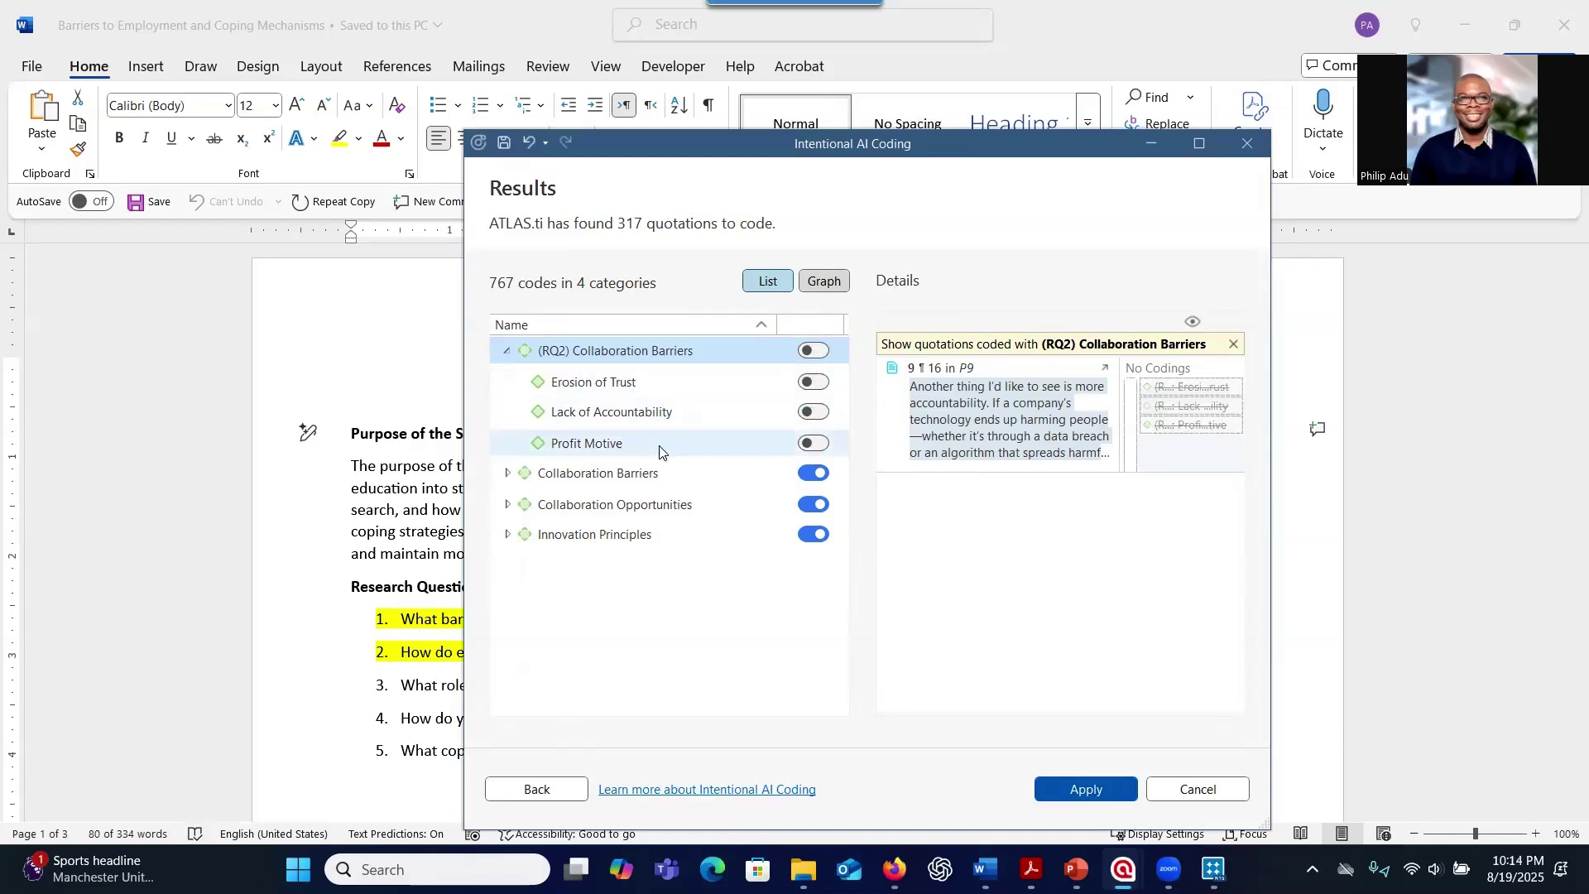
Check the remaining Collaboration Barriers codes, apply the coding results to the project and finish Intentional AI Coding.
click(508, 473)
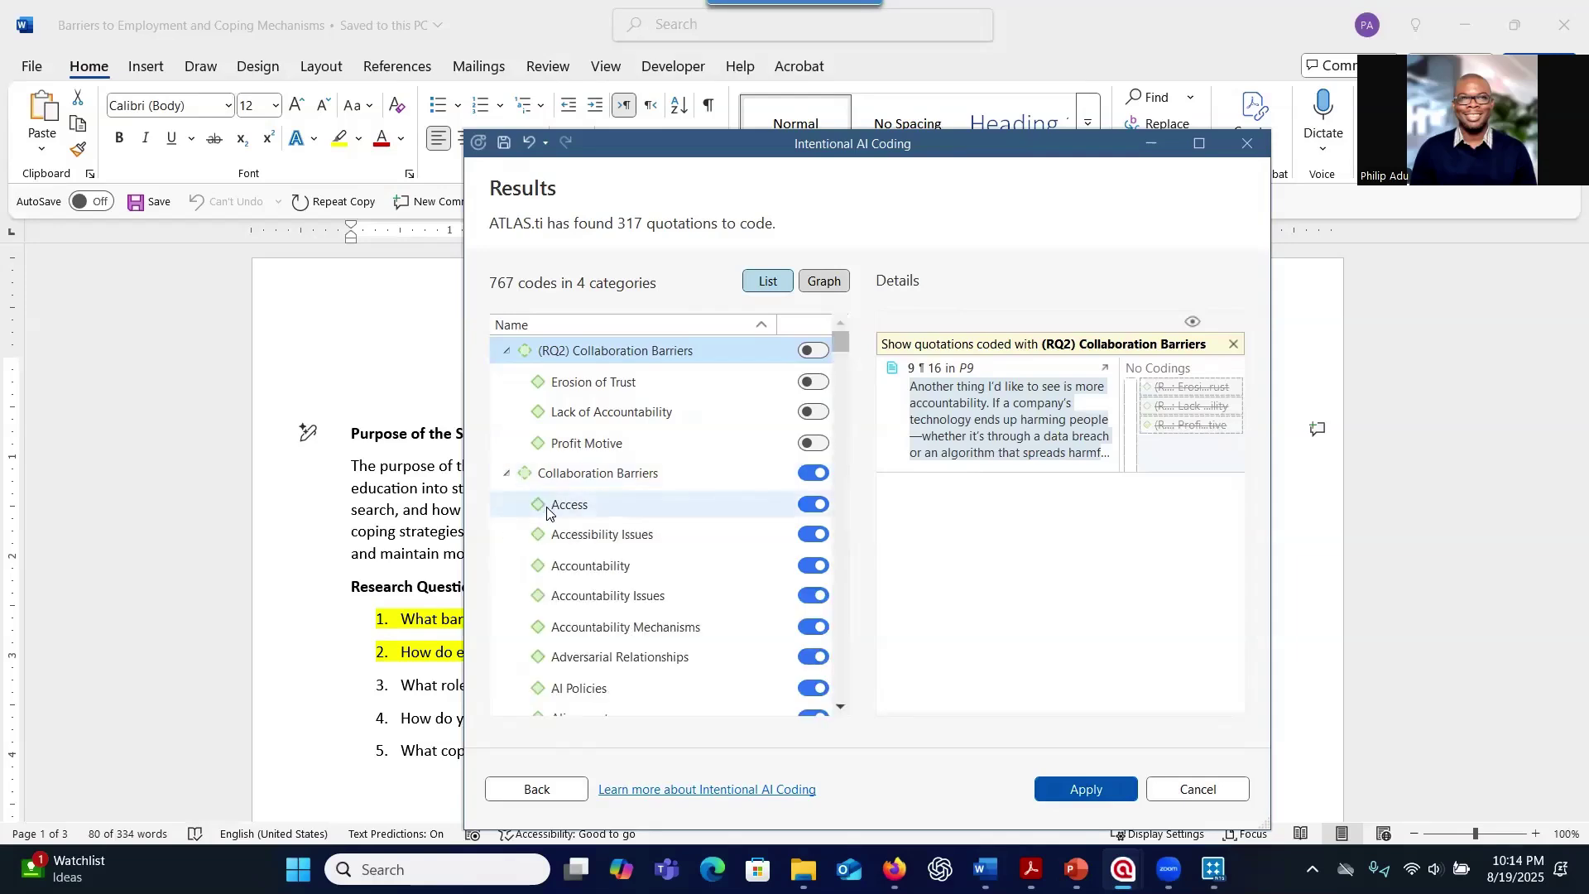
scroll(546, 517, down, 5)
scroll(547, 517, up, 5)
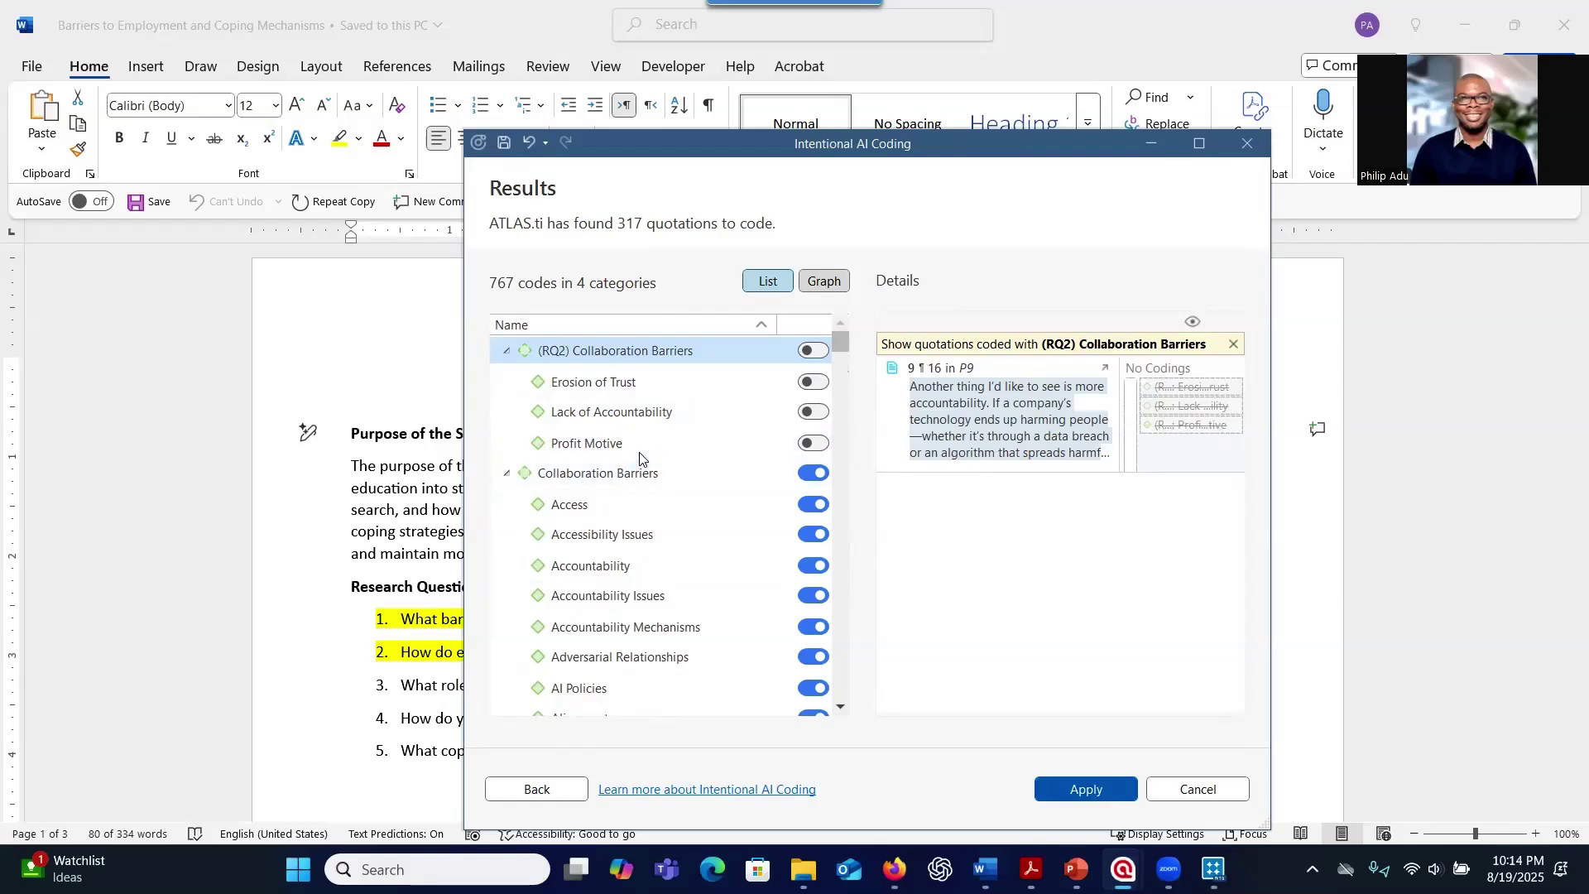
click(507, 474)
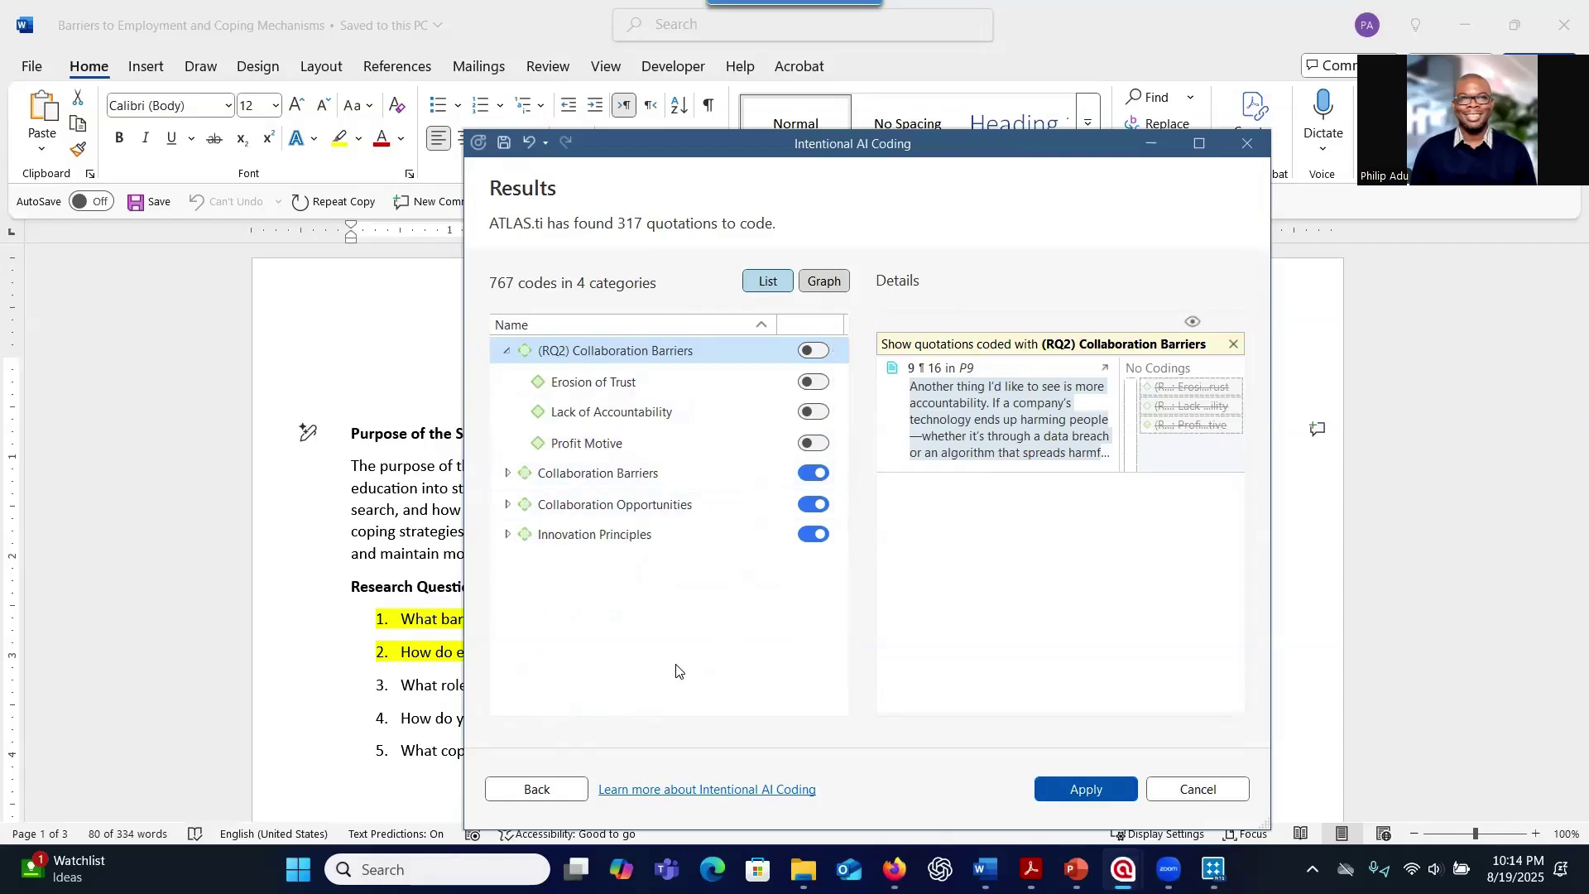
click(1052, 792)
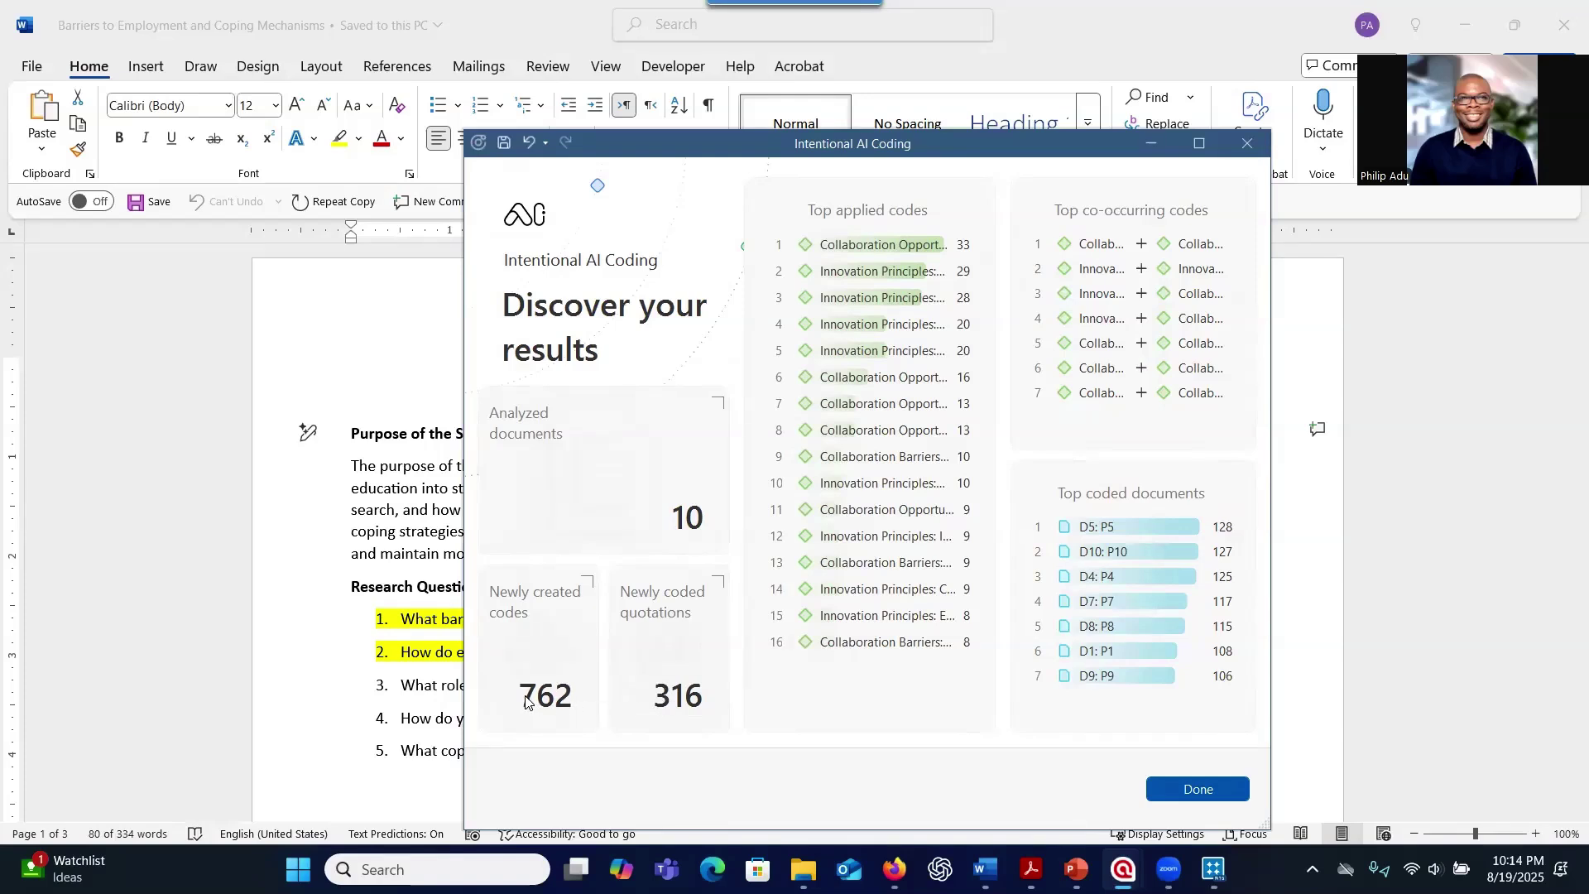
click(1189, 788)
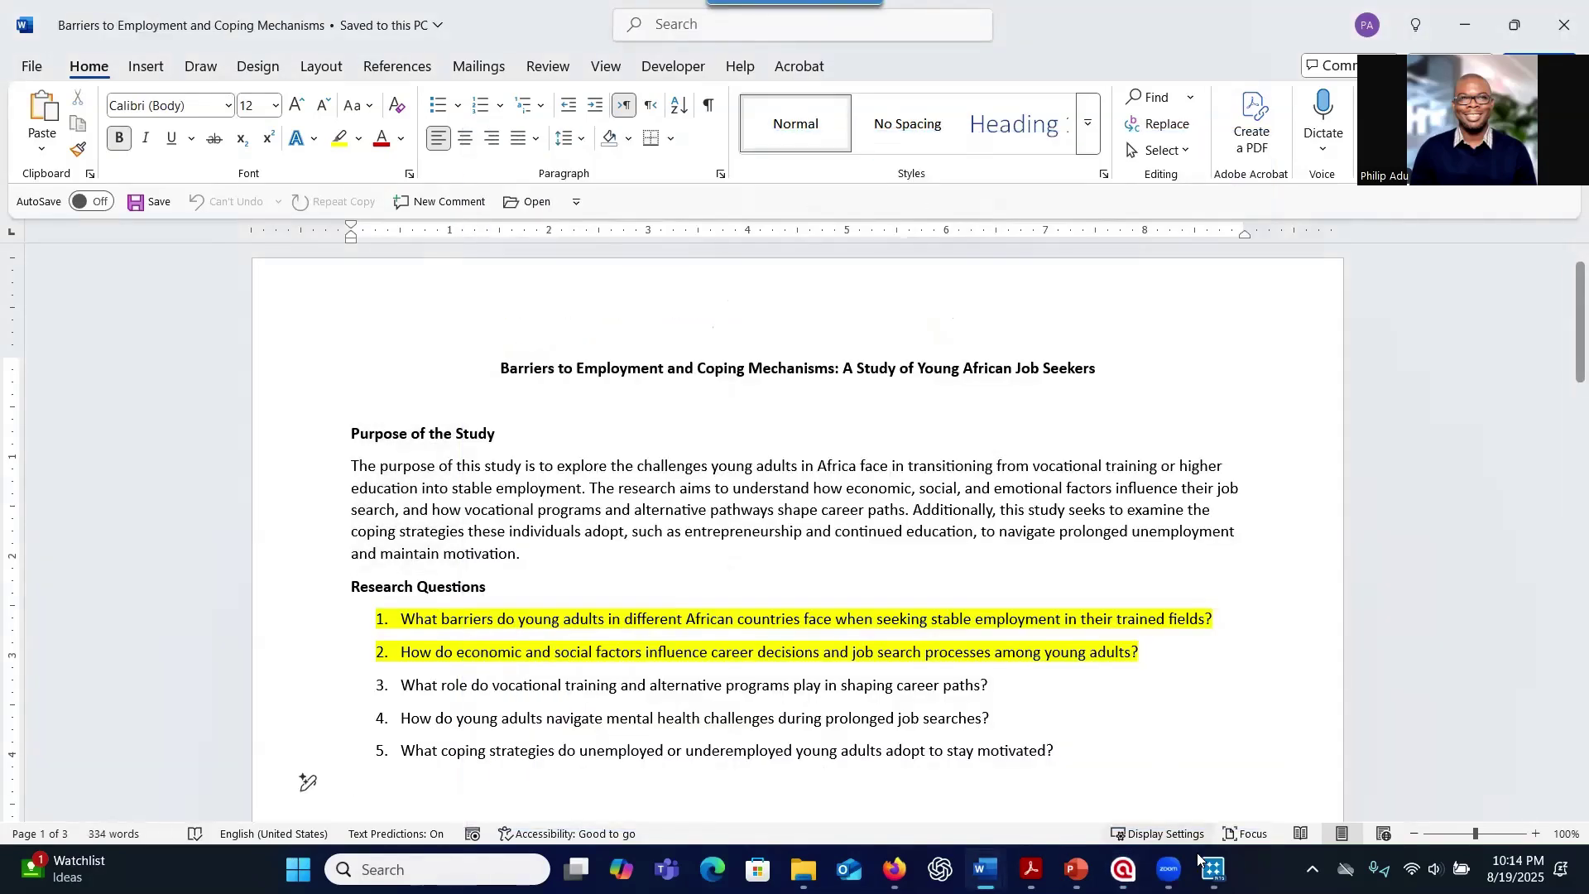
Switch to the Responsible innovation project in ATLAS.ti and examine the new code categories and the first category's child codes.
click(1123, 869)
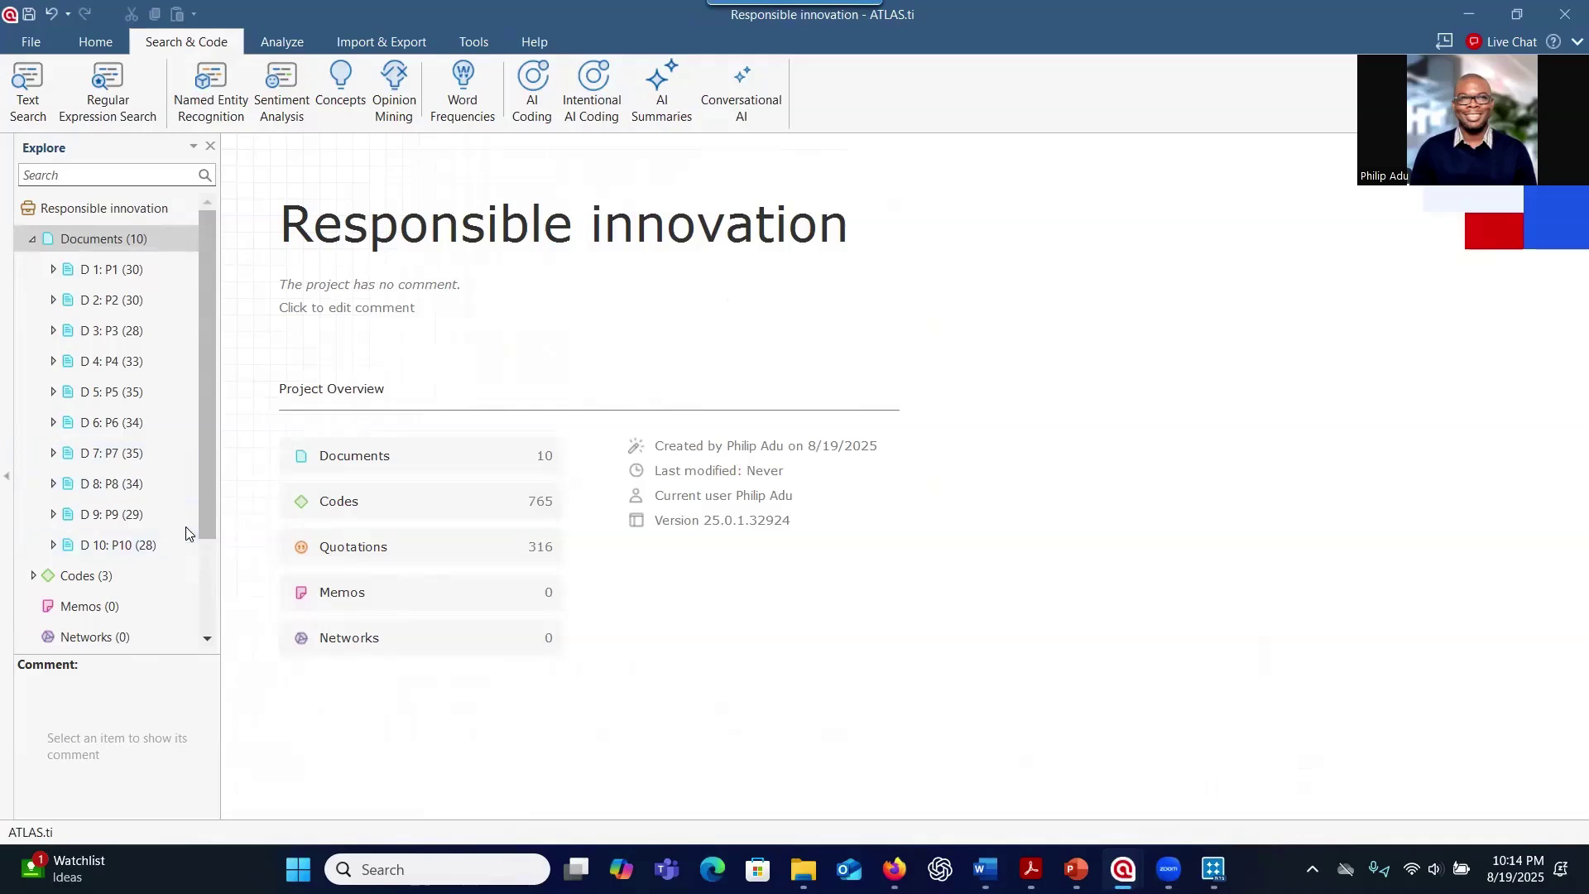
scroll(33, 513, down, 1)
click(33, 486)
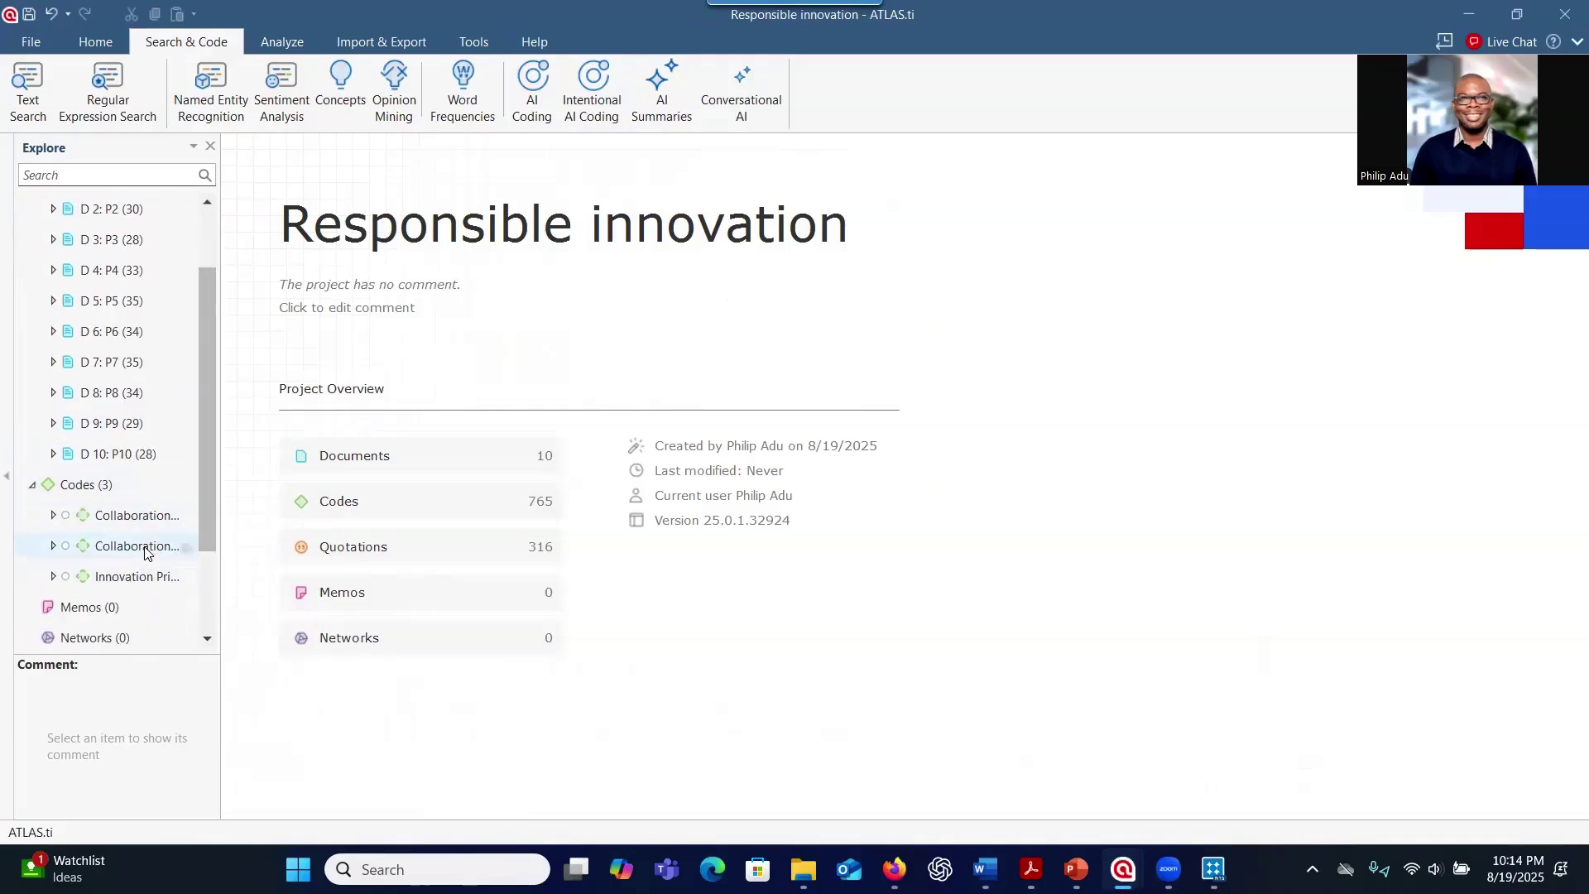
scroll(215, 563, down, 1)
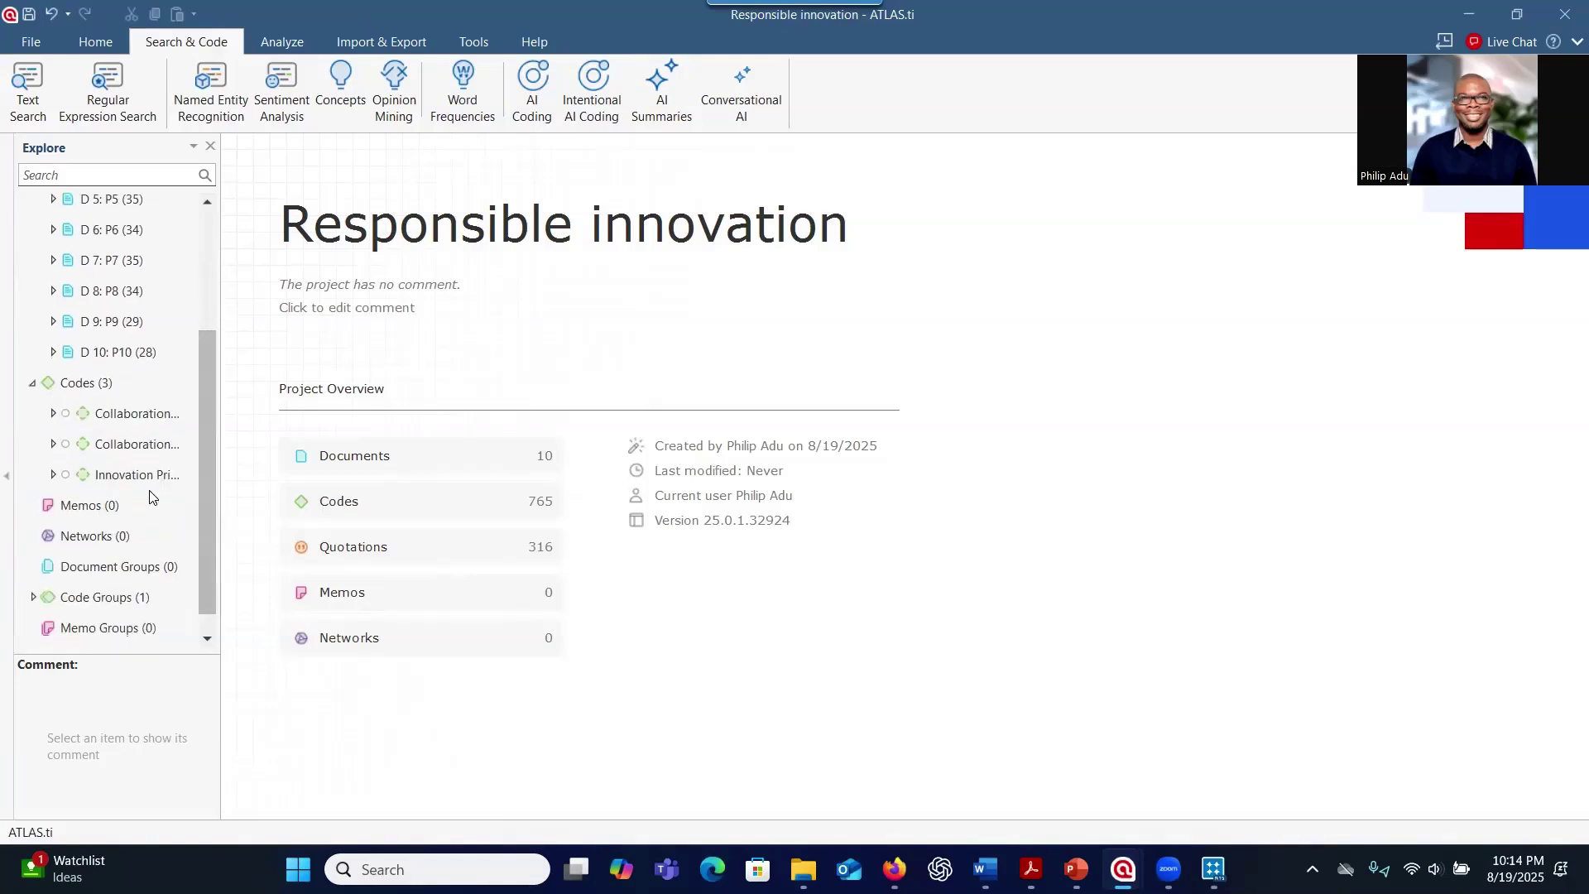
click(53, 413)
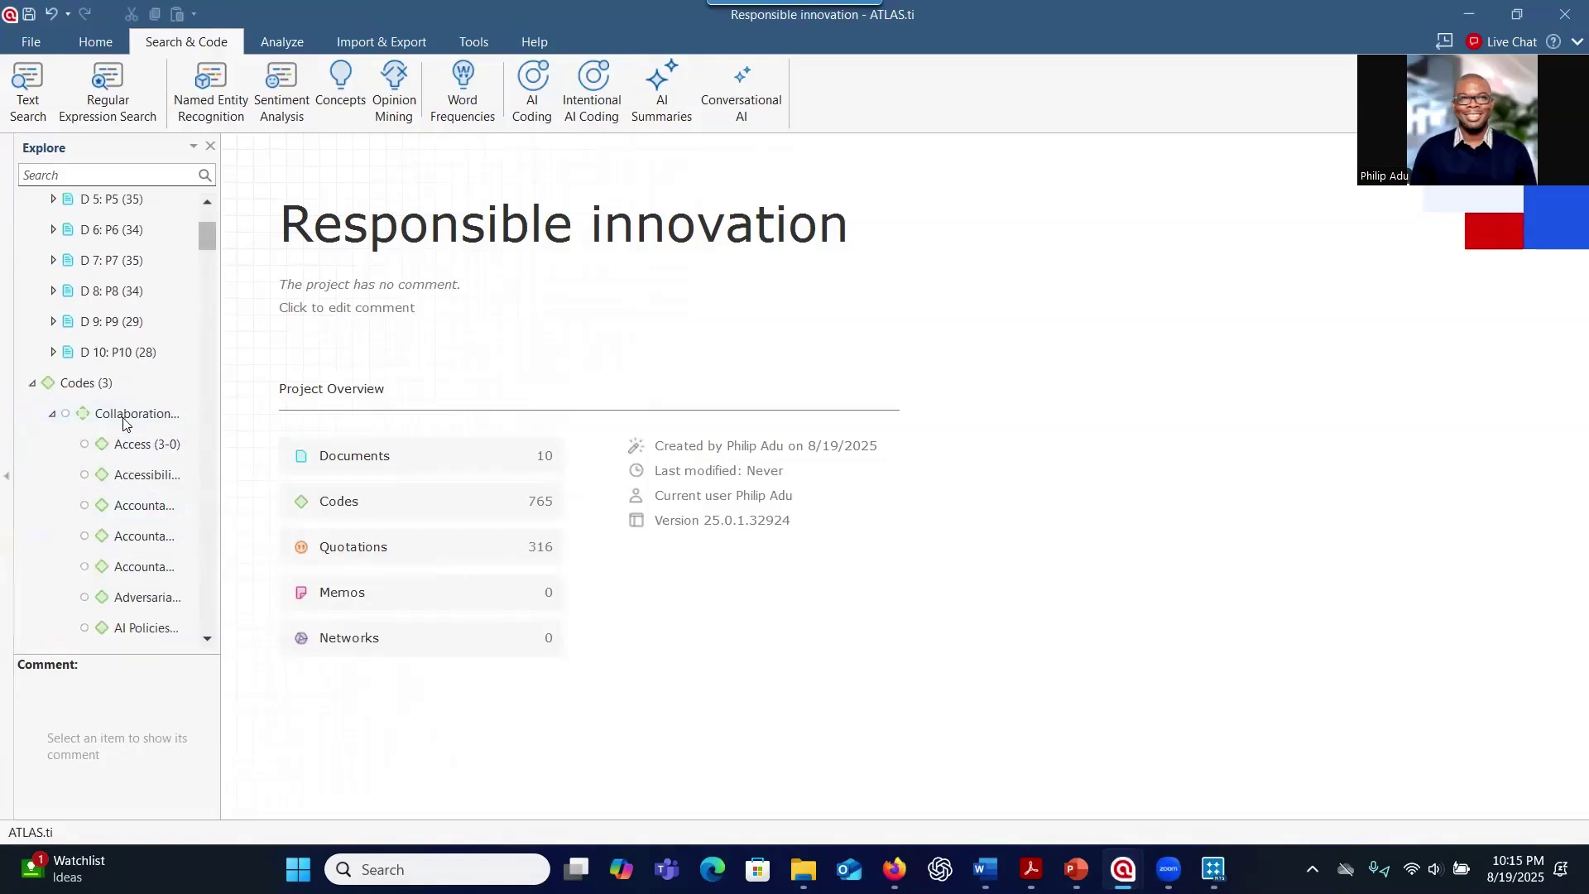
click(51, 419)
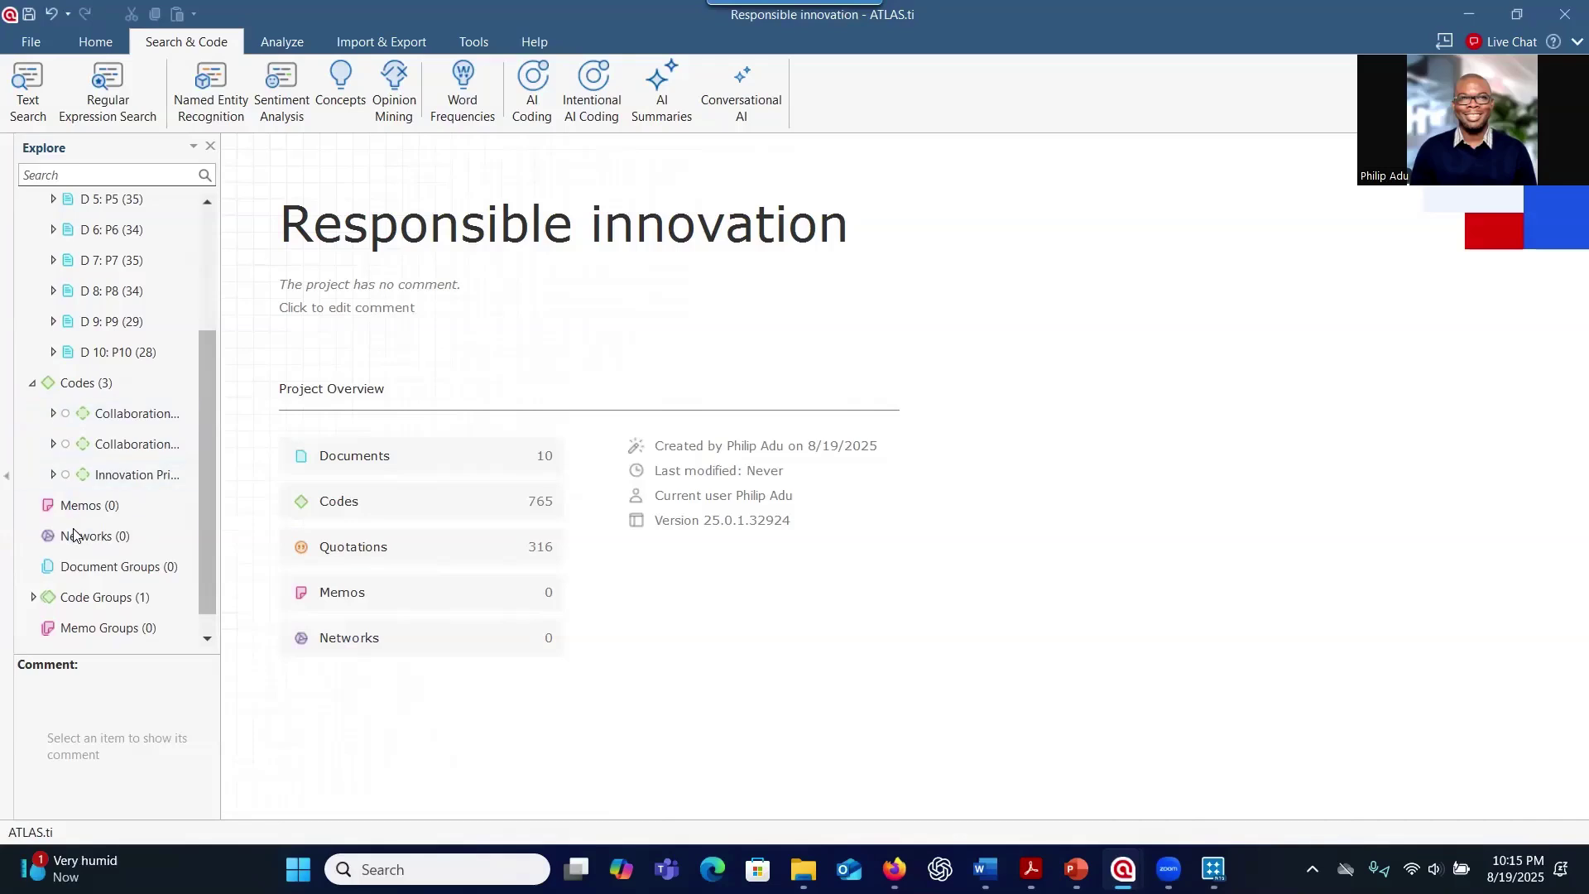
Look over the project's documents, codes and groups, and expand the first Collaboration category to show its child codes.
scroll(80, 540, down, 1)
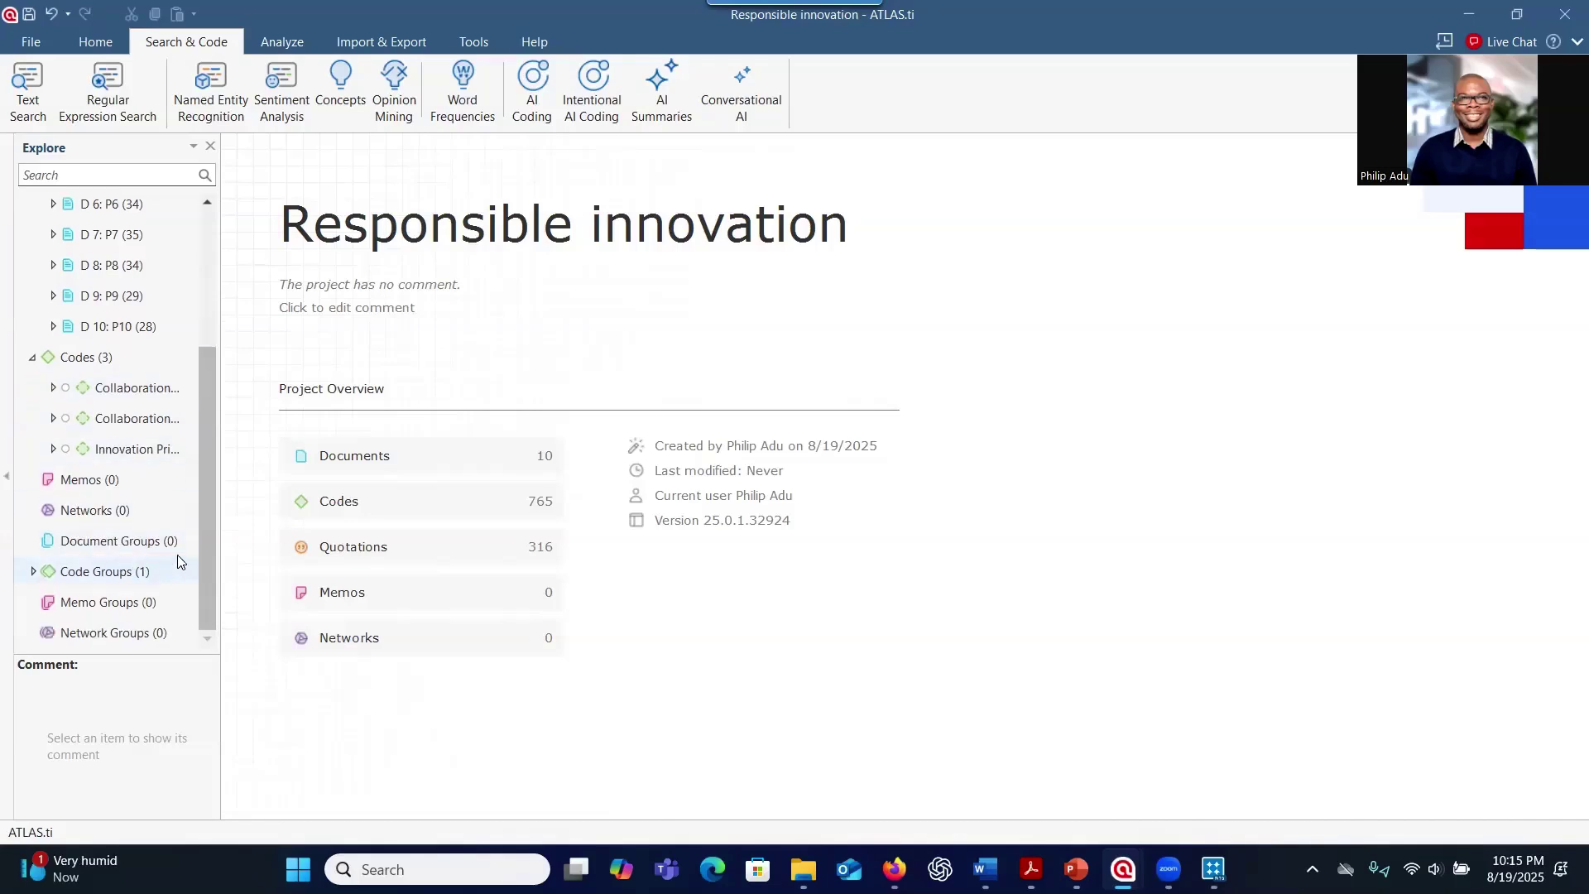
scroll(202, 535, up, 2)
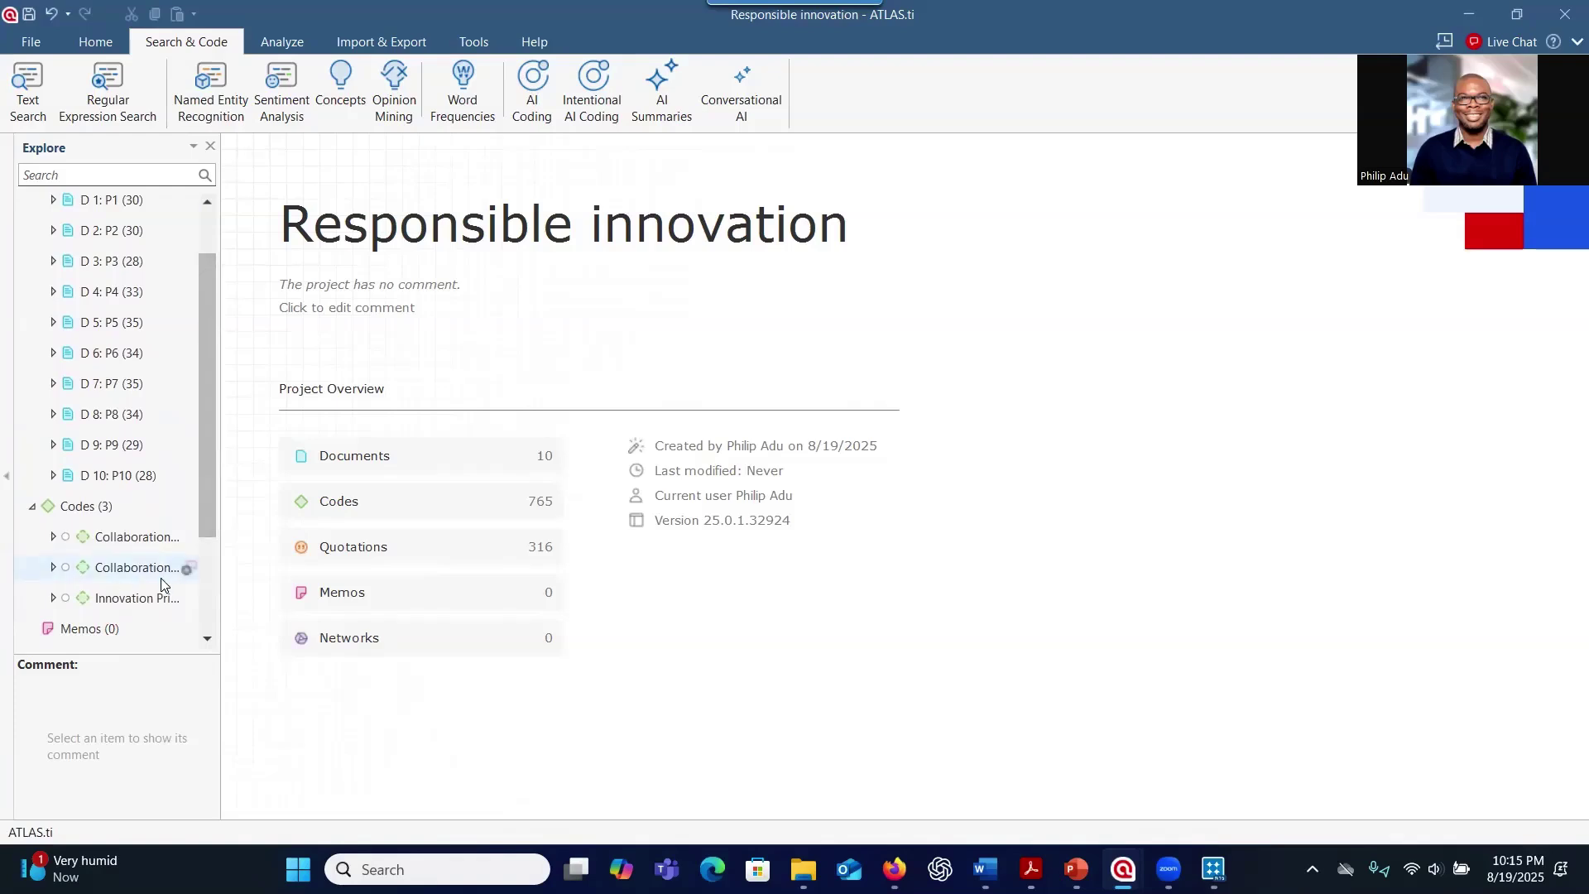
click(53, 538)
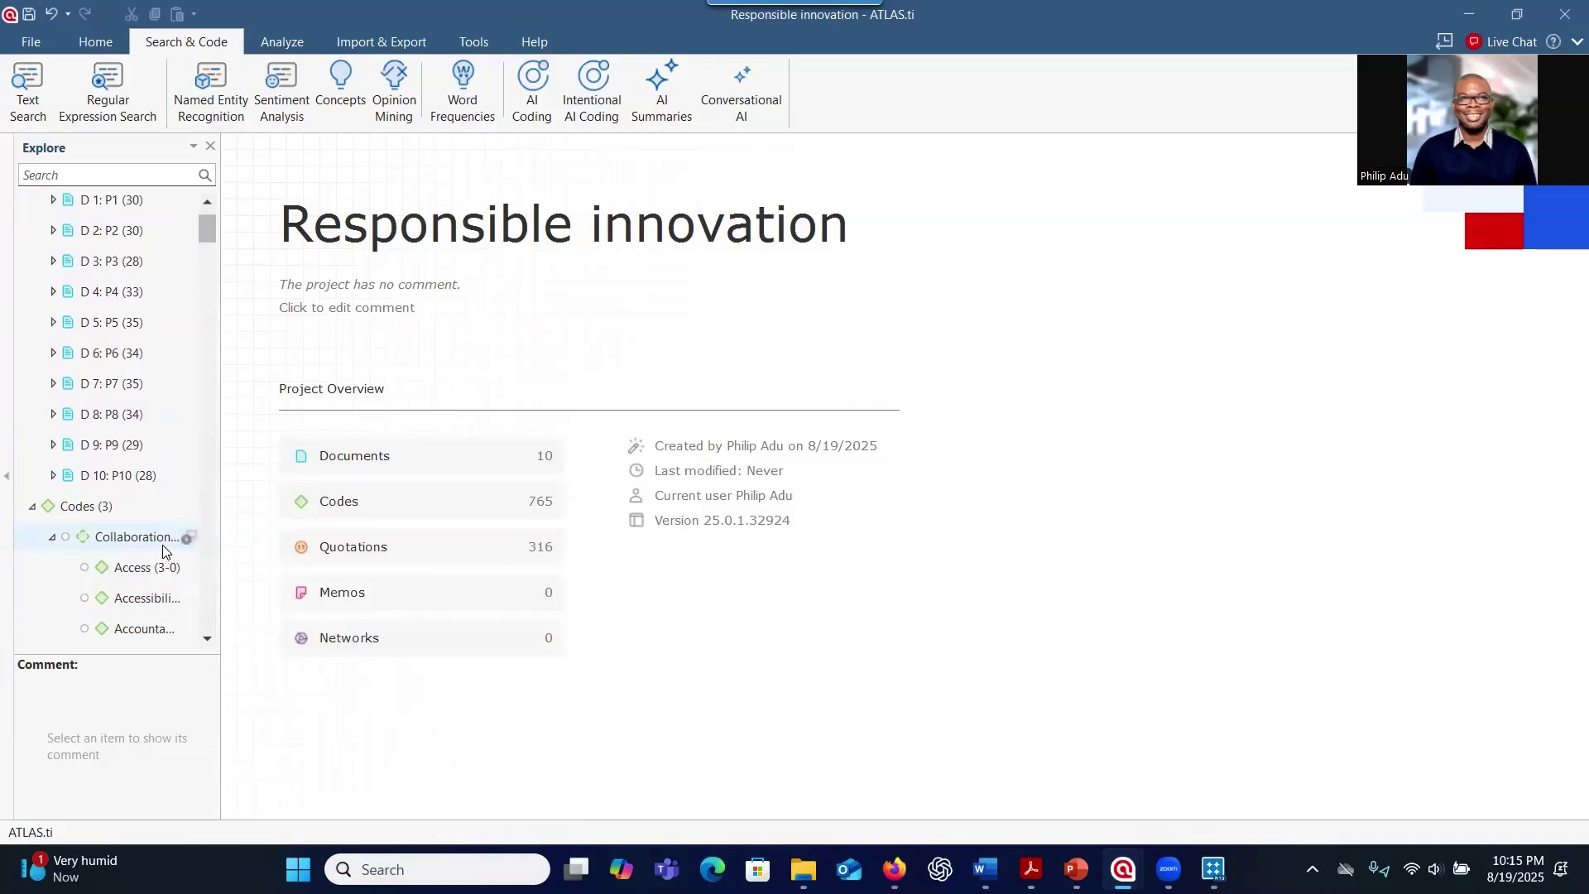
Show the project's import and export options and look through the child codes of the first Collaboration category.
click(391, 43)
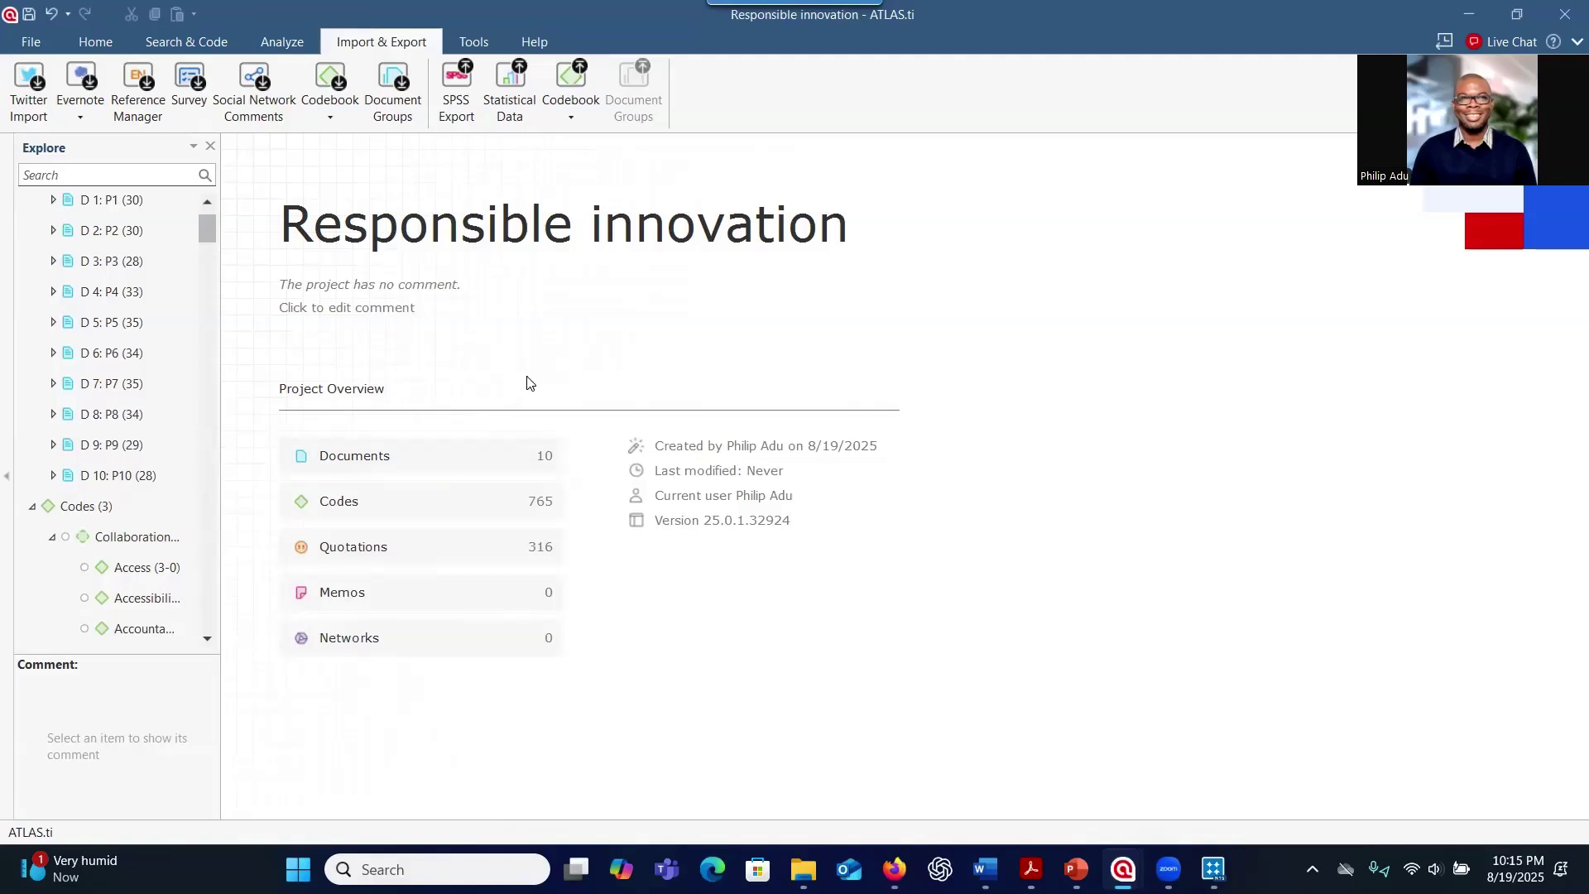
scroll(184, 542, down, 1)
scroll(181, 536, down, 3)
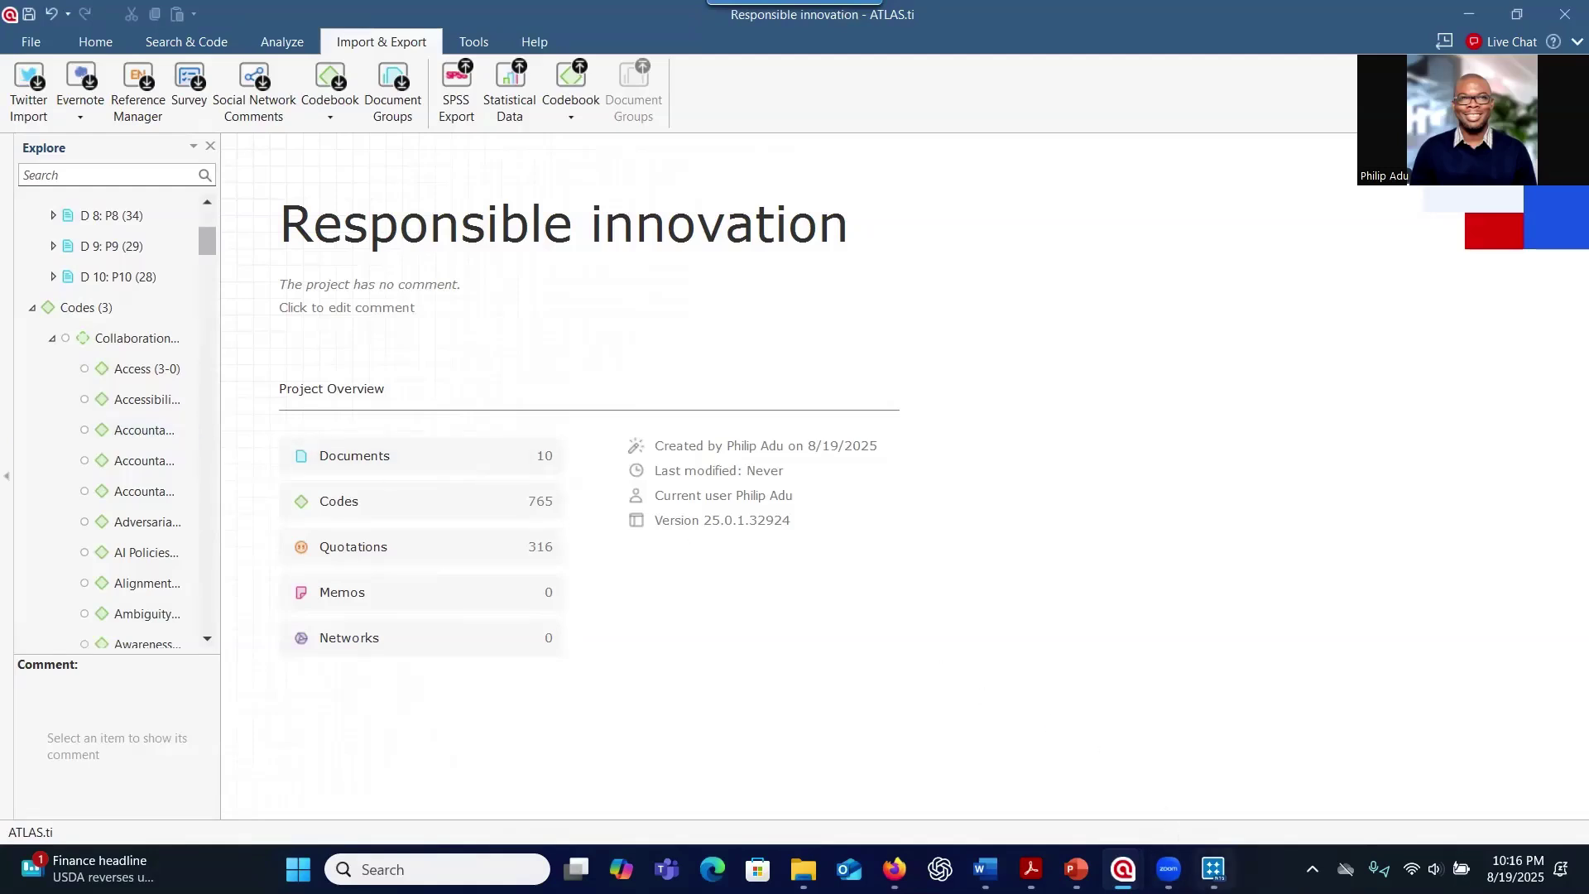
mouse_move(1214, 869)
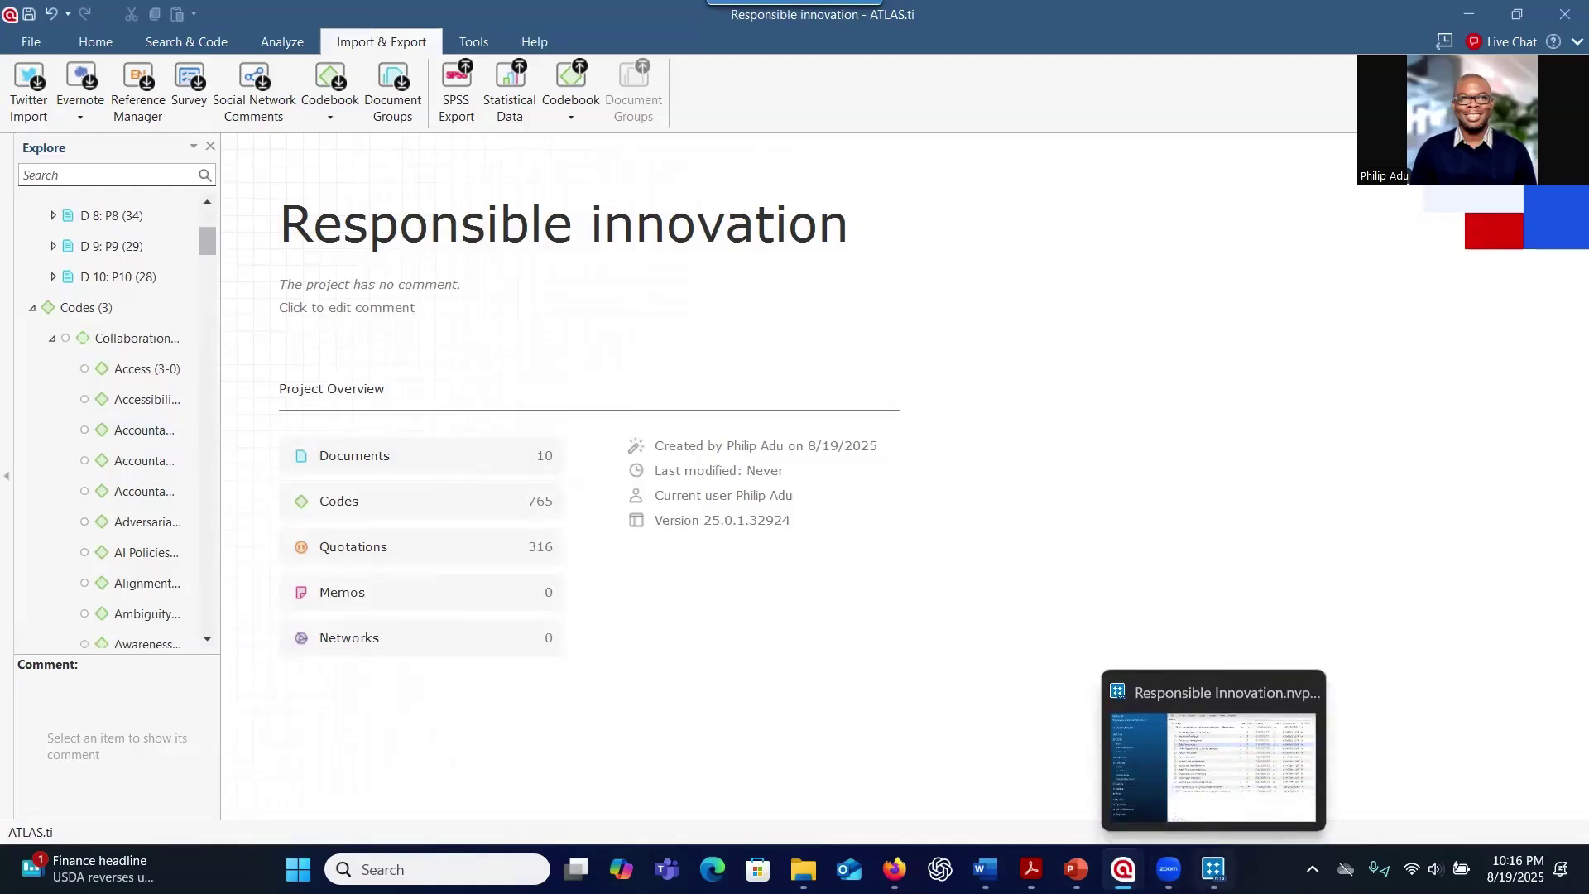